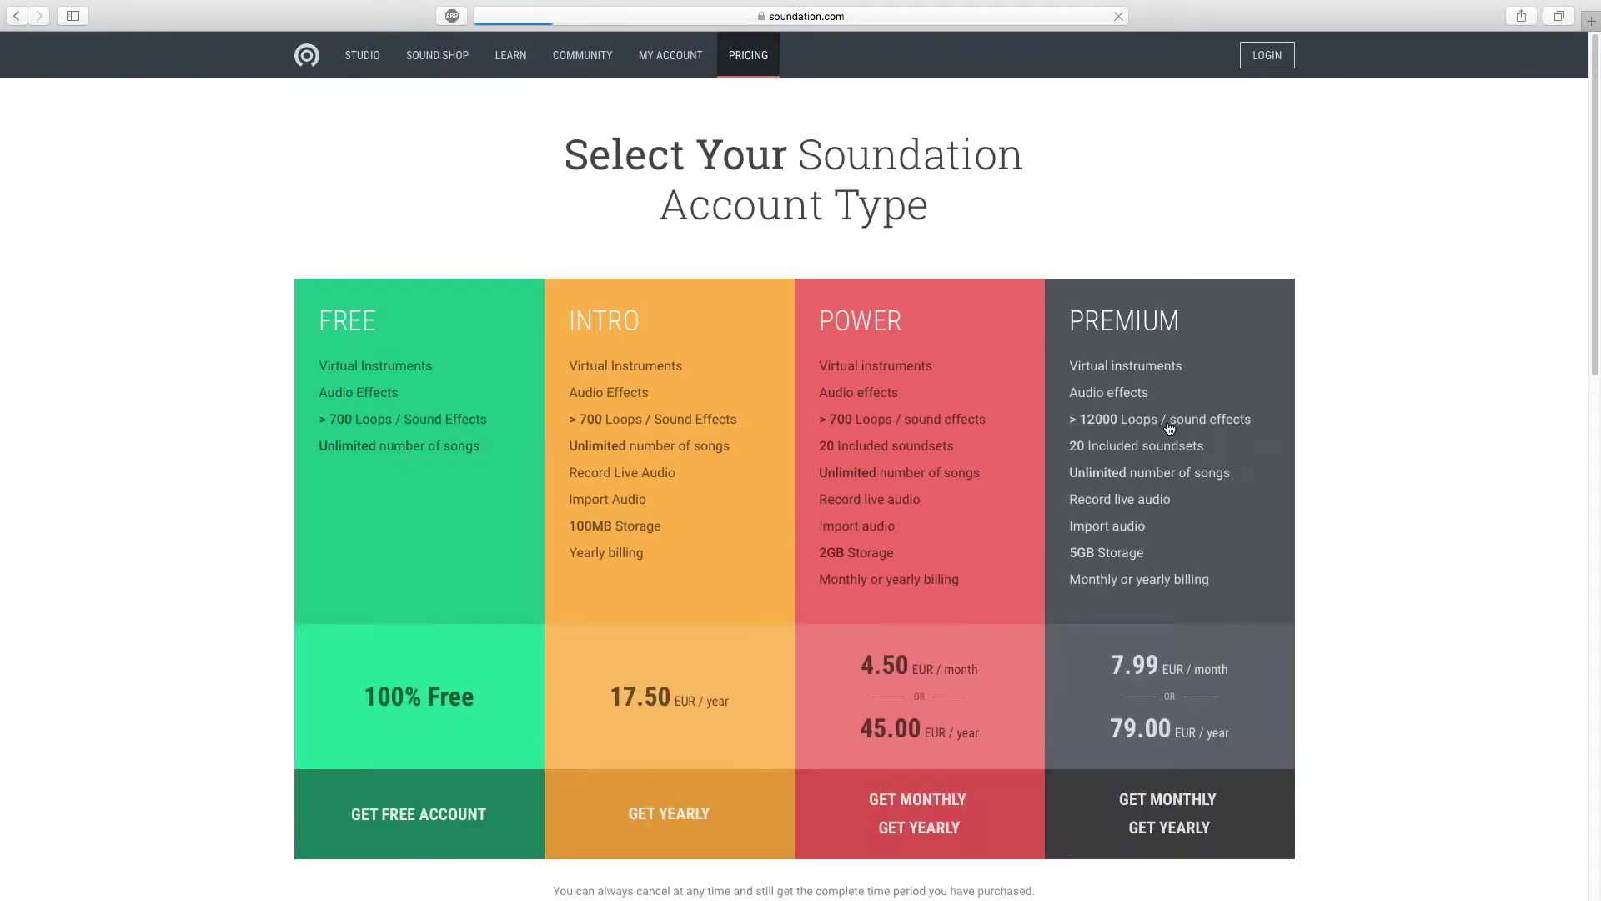
Check the free account's sign-up form, return to the pricing page and log in with Google.
left_click(401, 832)
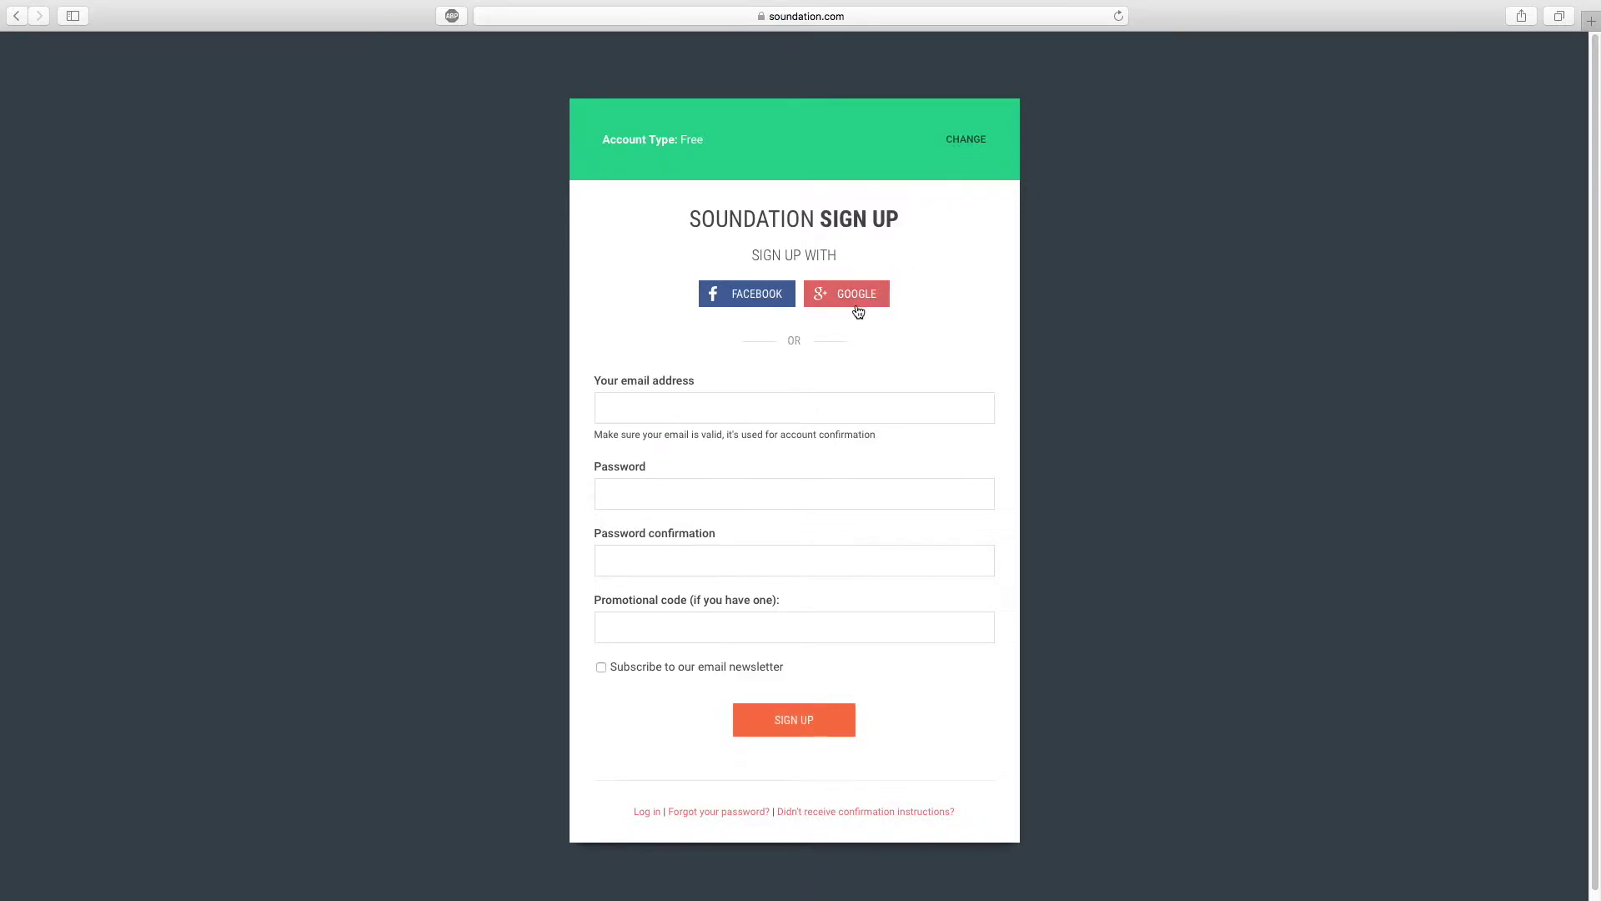
left_click(16, 17)
left_click(1266, 55)
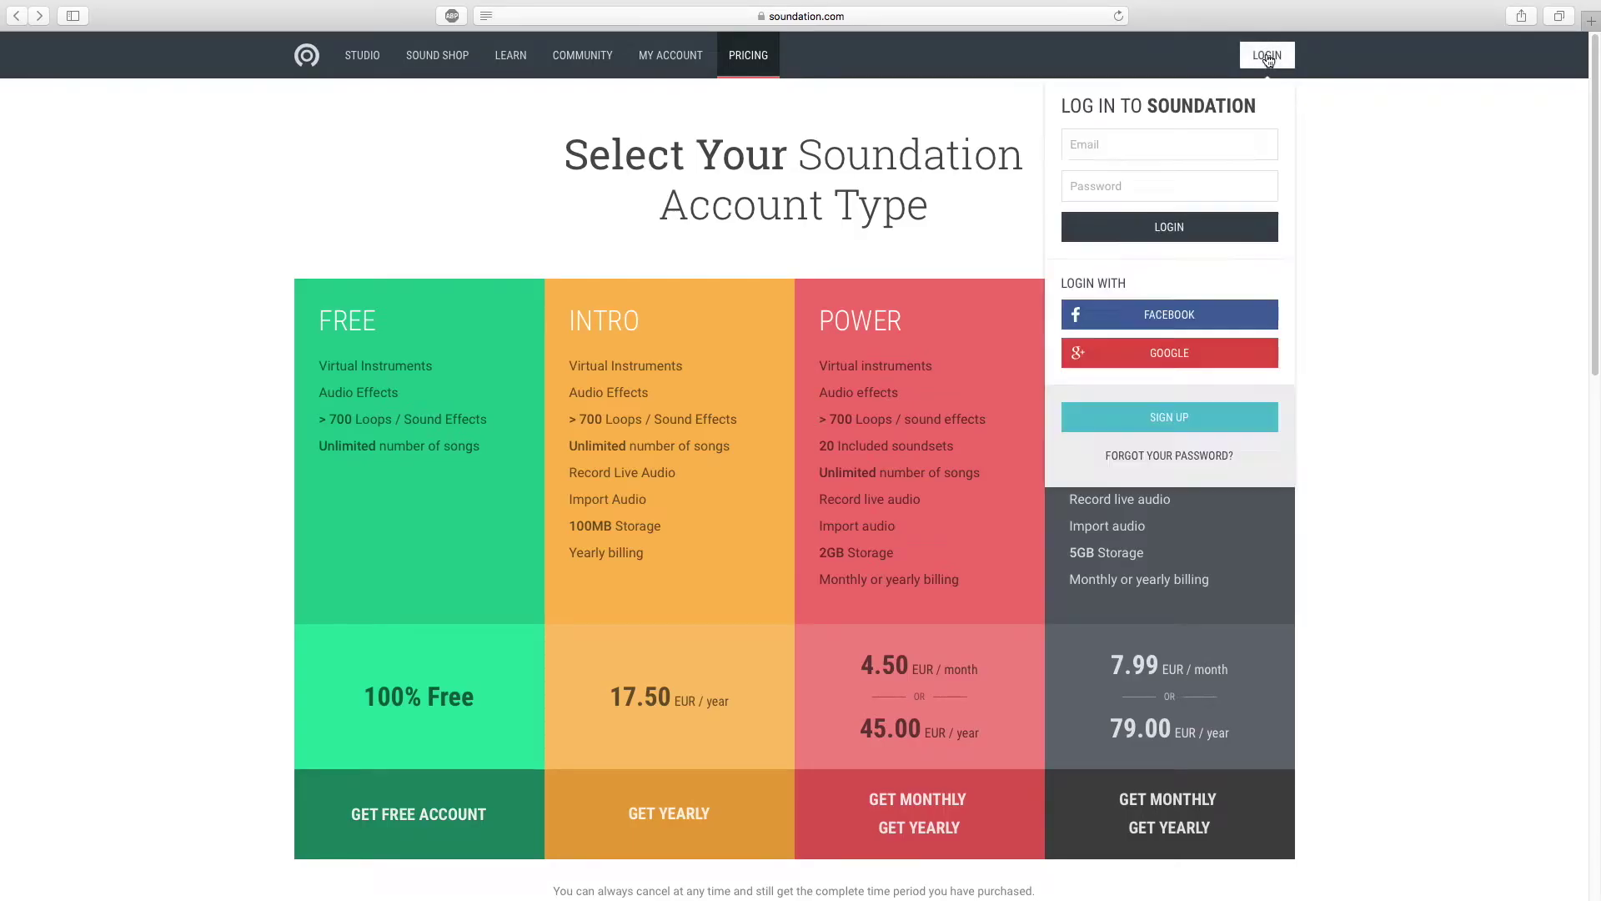
left_click(1171, 354)
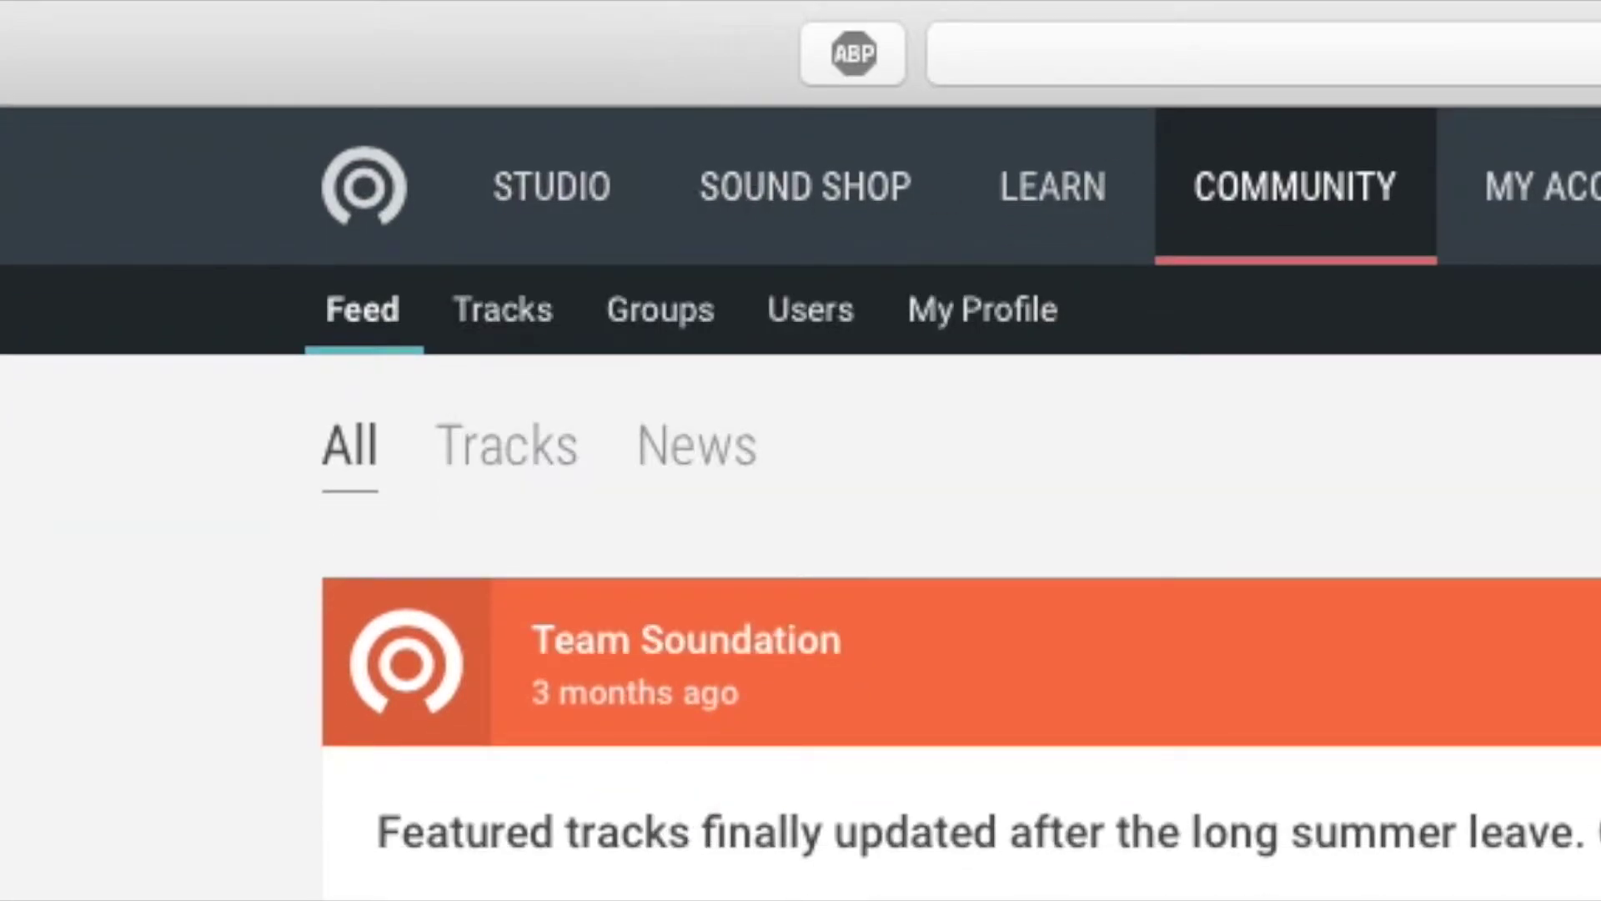
Open the Studio and allow the Flash Player plug-in to run on the site.
mouse_move(572, 208)
left_click(370, 59)
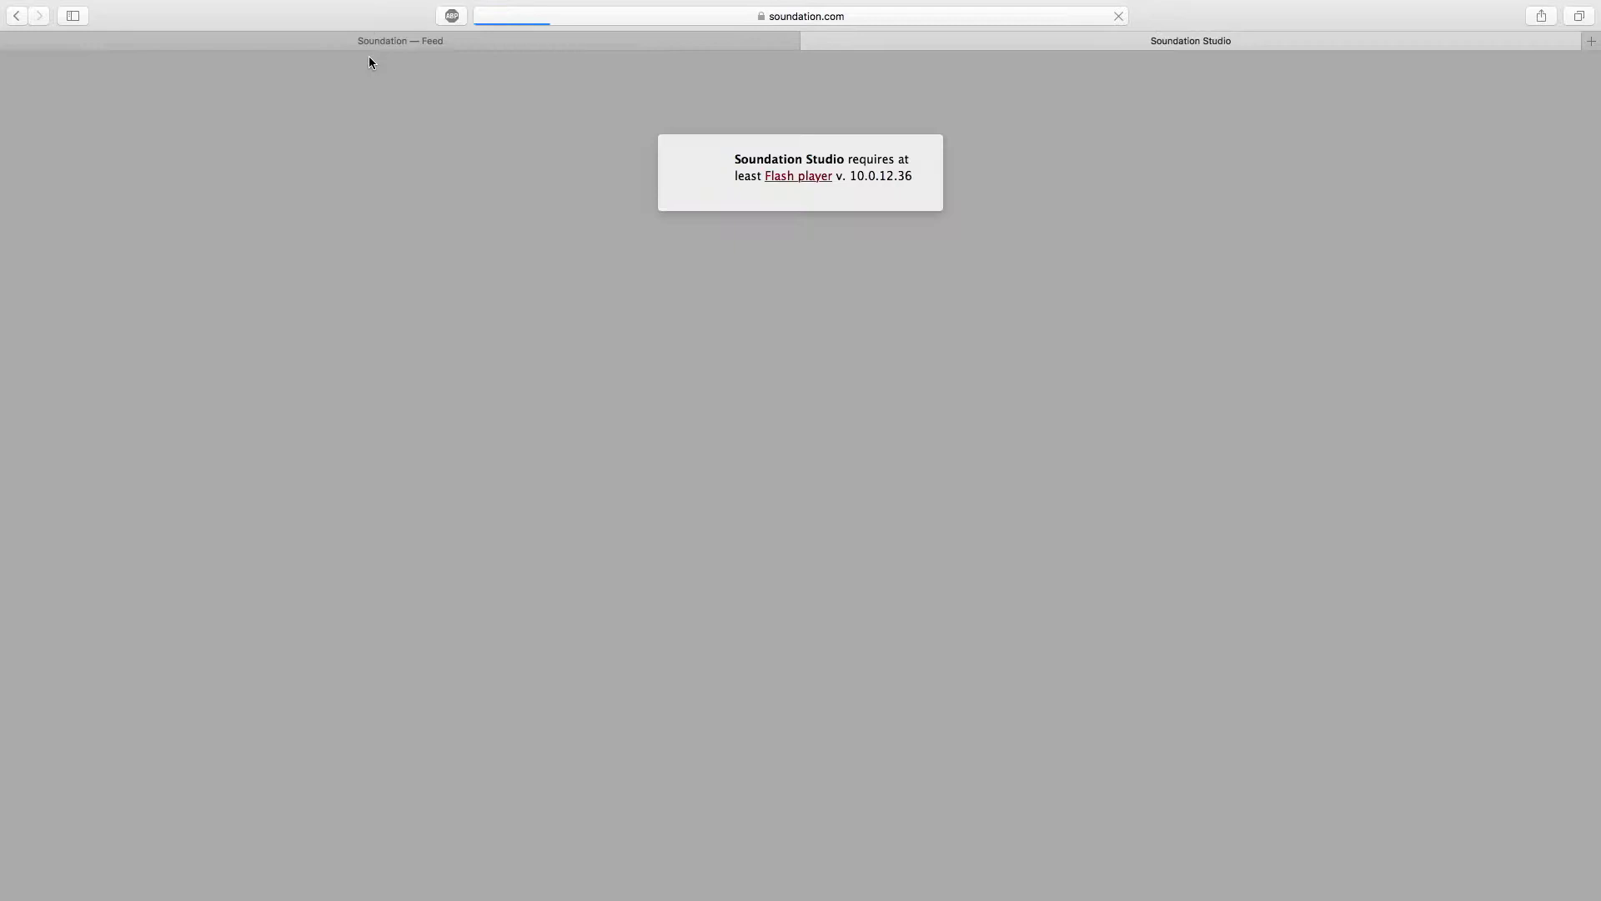
left_click(796, 179)
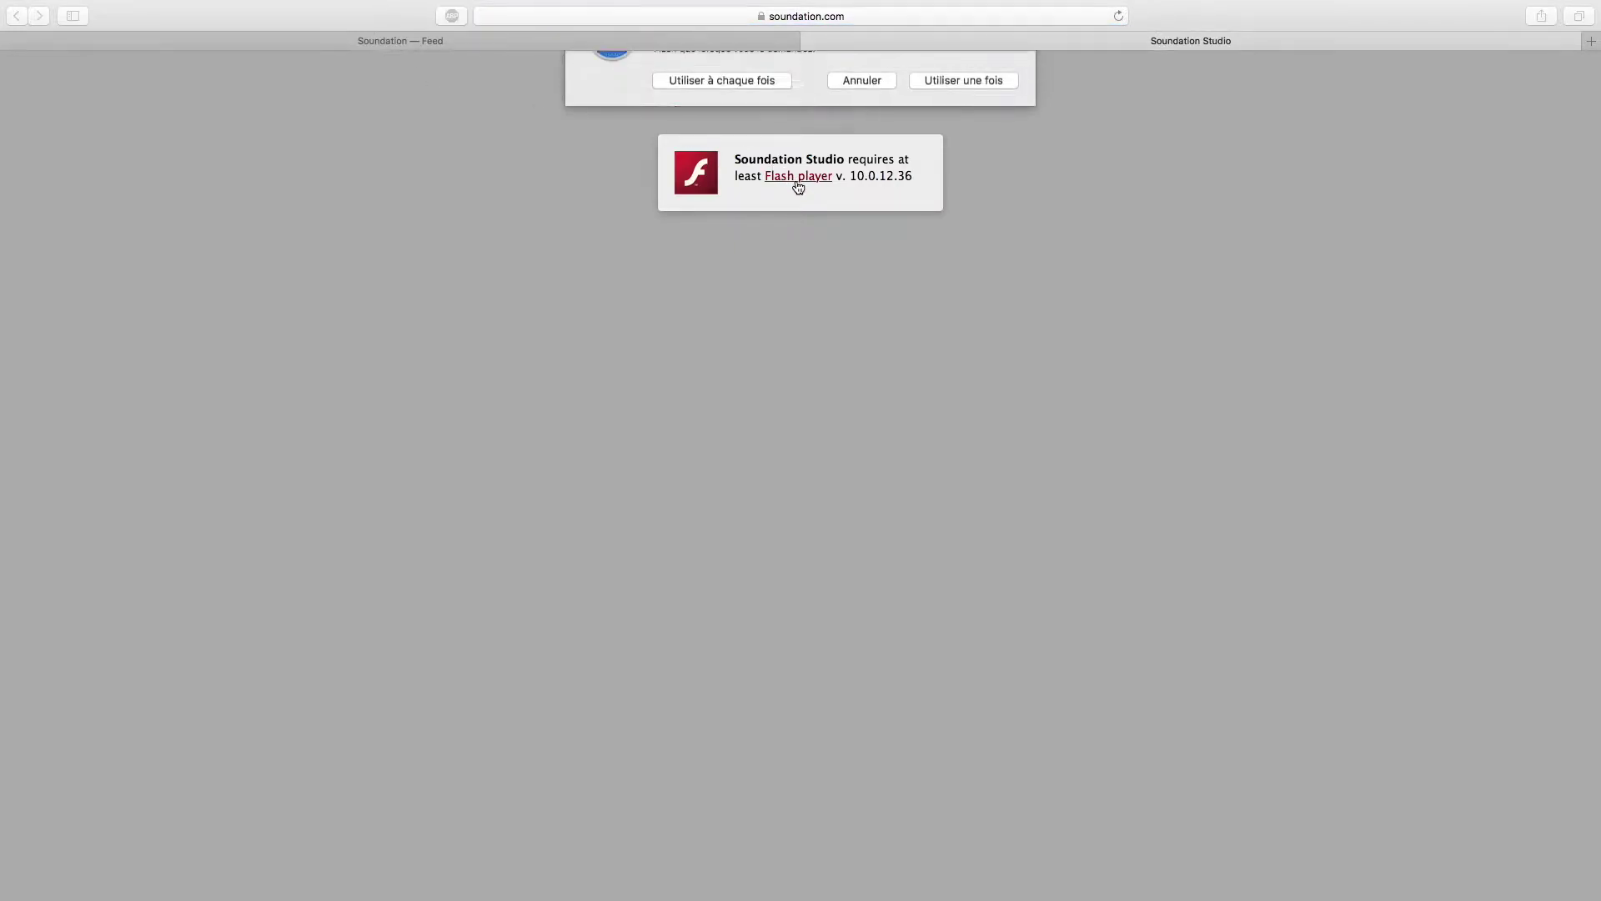
left_click(975, 138)
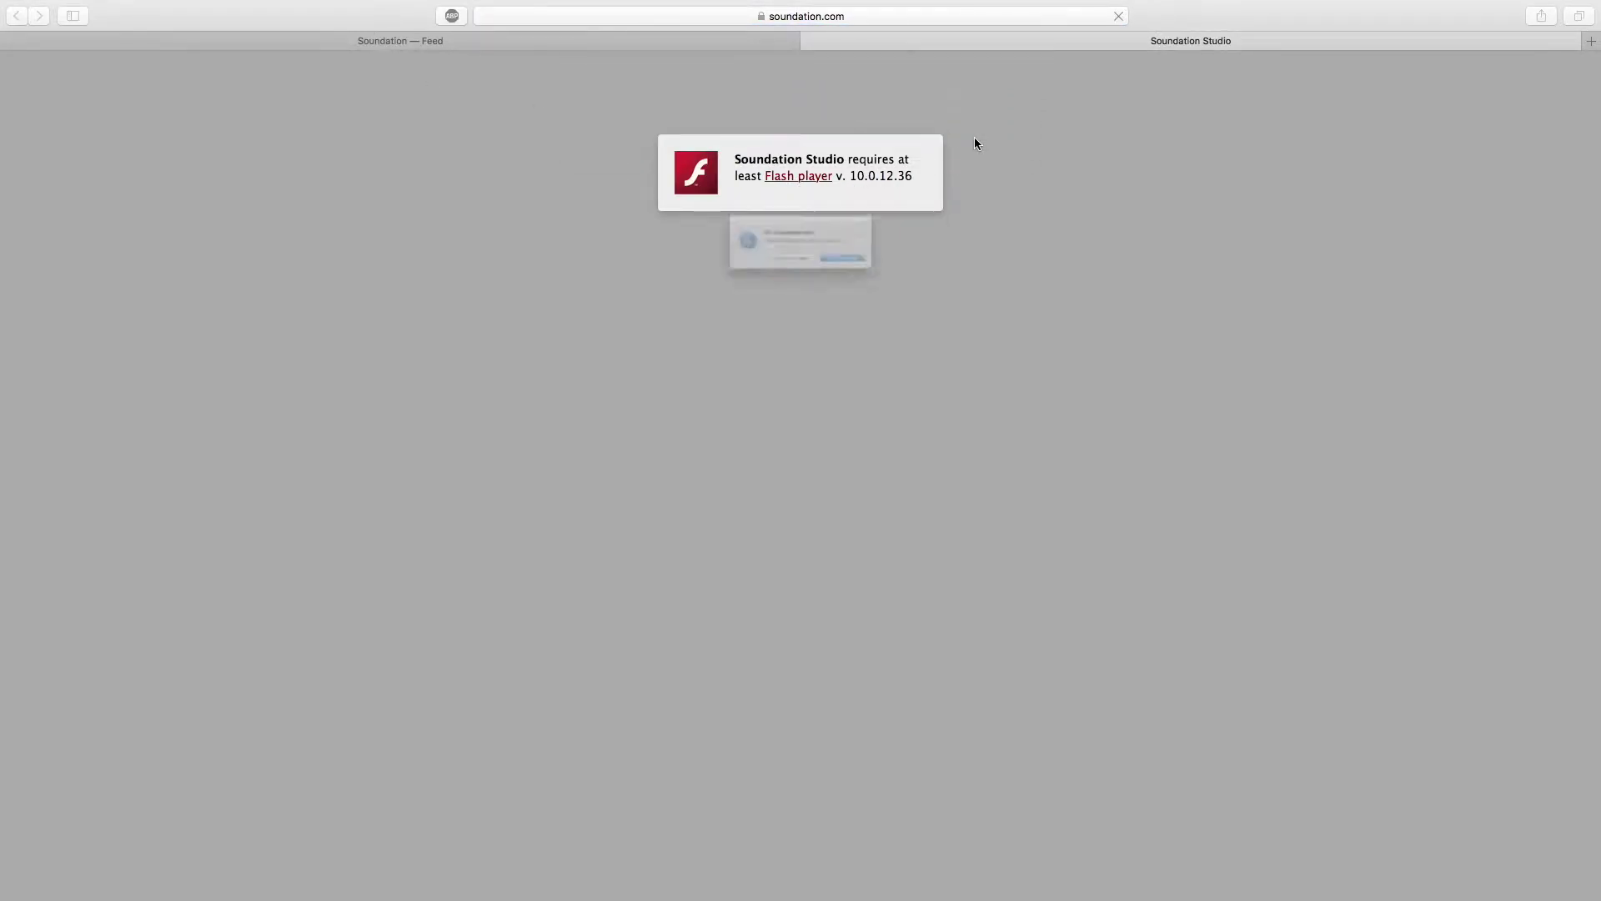
left_click(896, 284)
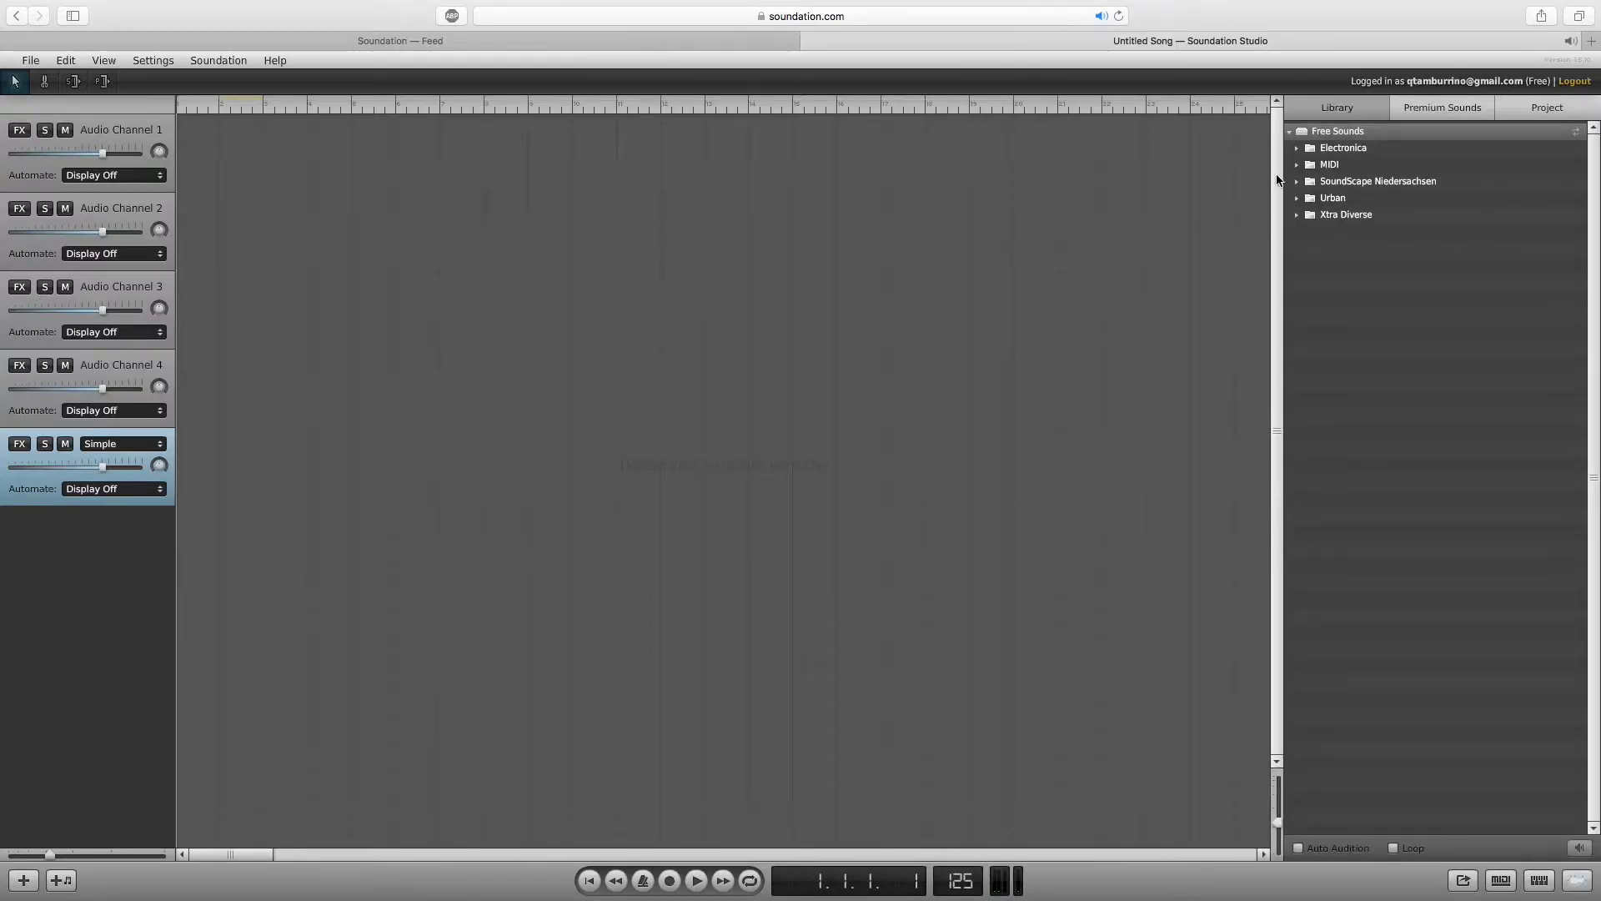
Look through the Electronica folders 125 and 130 in the Free Sounds library.
left_click(1290, 131)
left_click(1292, 133)
left_click(1298, 150)
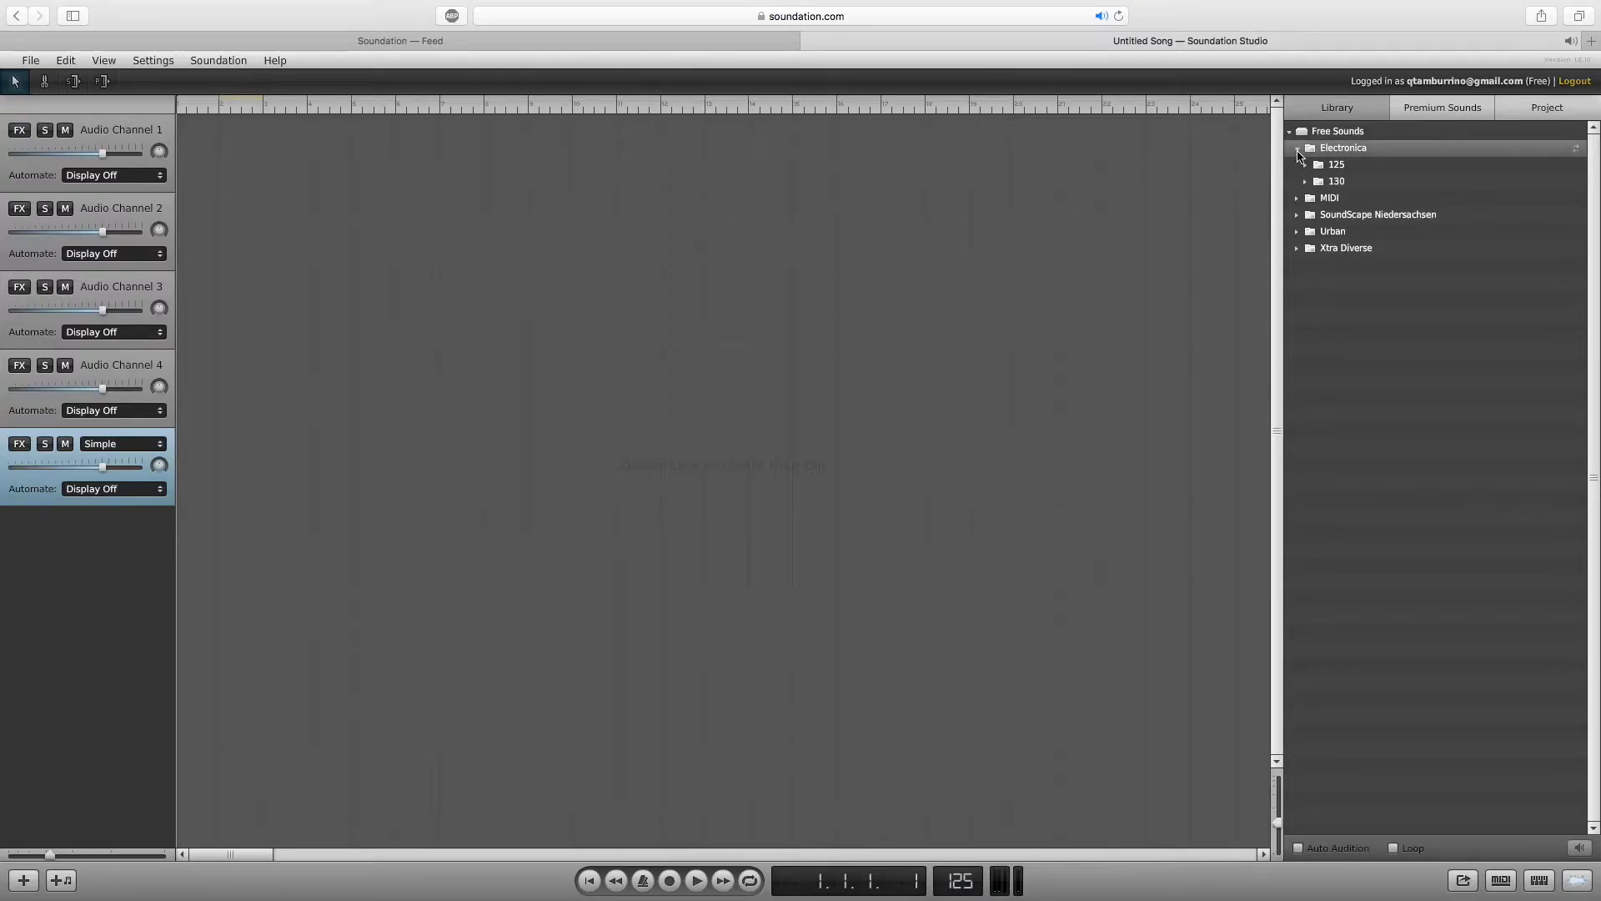
left_click(1308, 167)
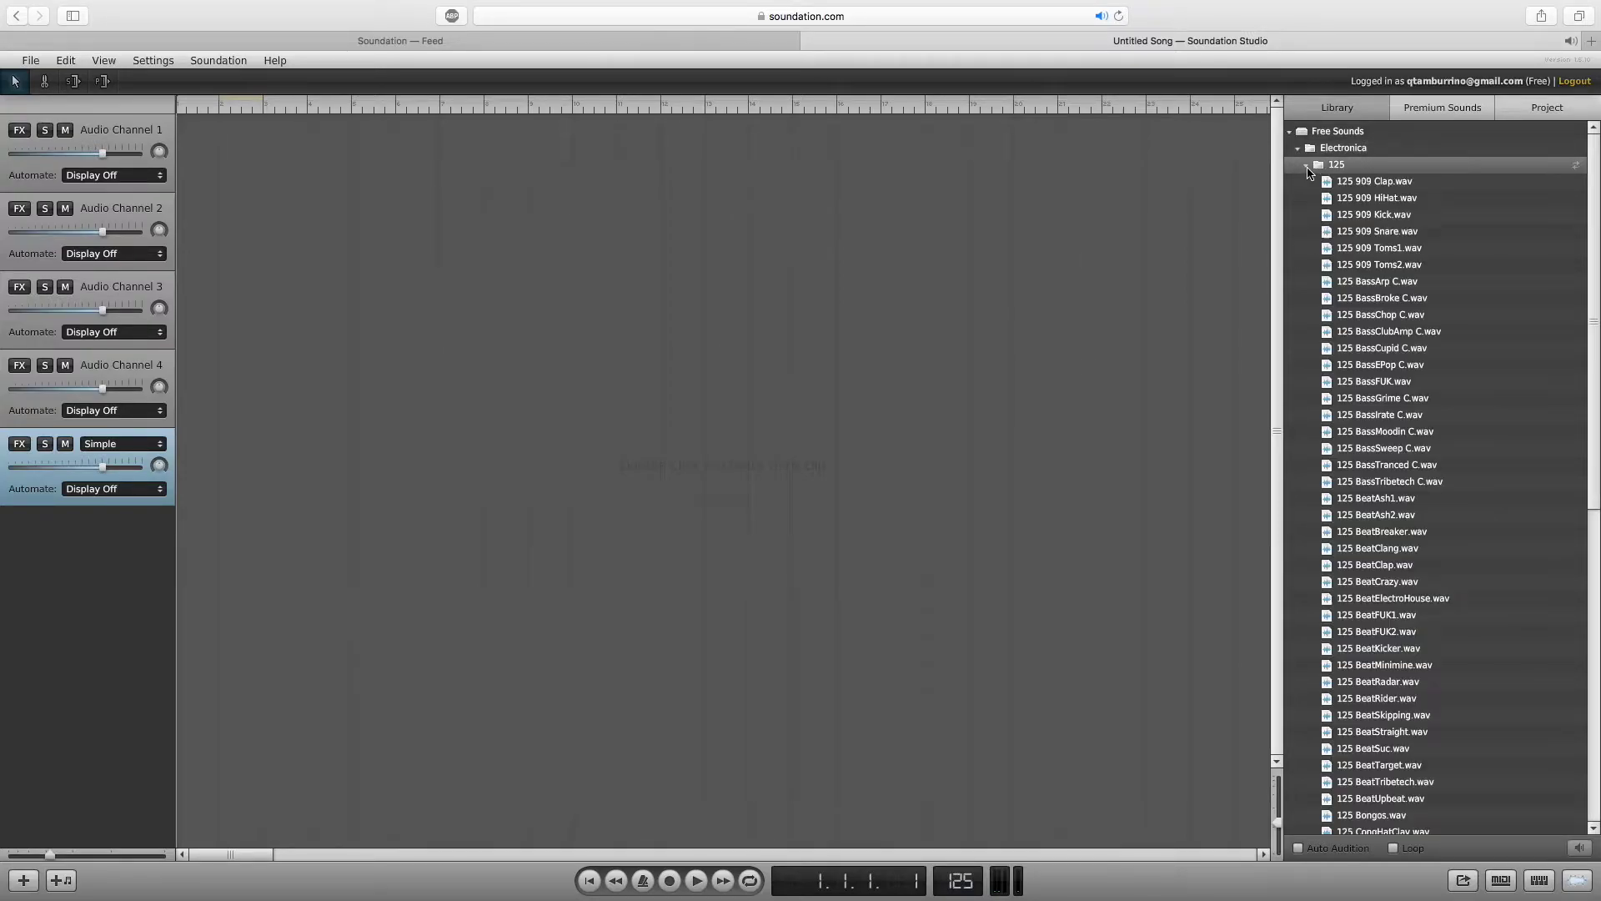
left_click(1307, 184)
left_click(1306, 182)
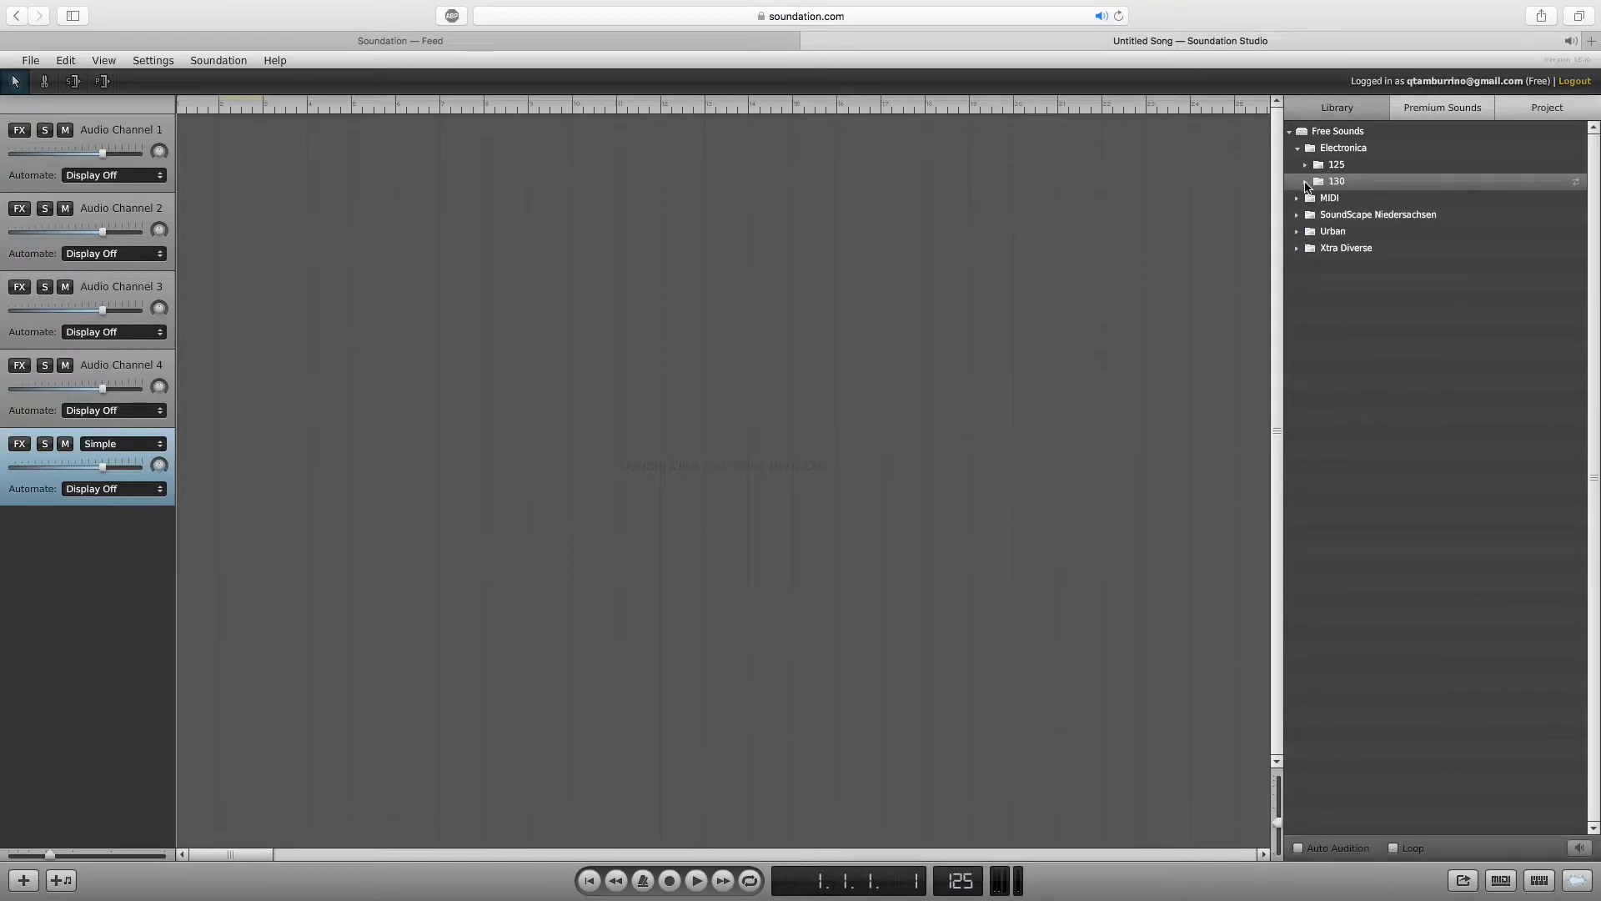
Look through the MIDI files and the Alltag-Everyday Life sounds of SoundScape Niedersachsen, closing each folder again.
left_click(1298, 200)
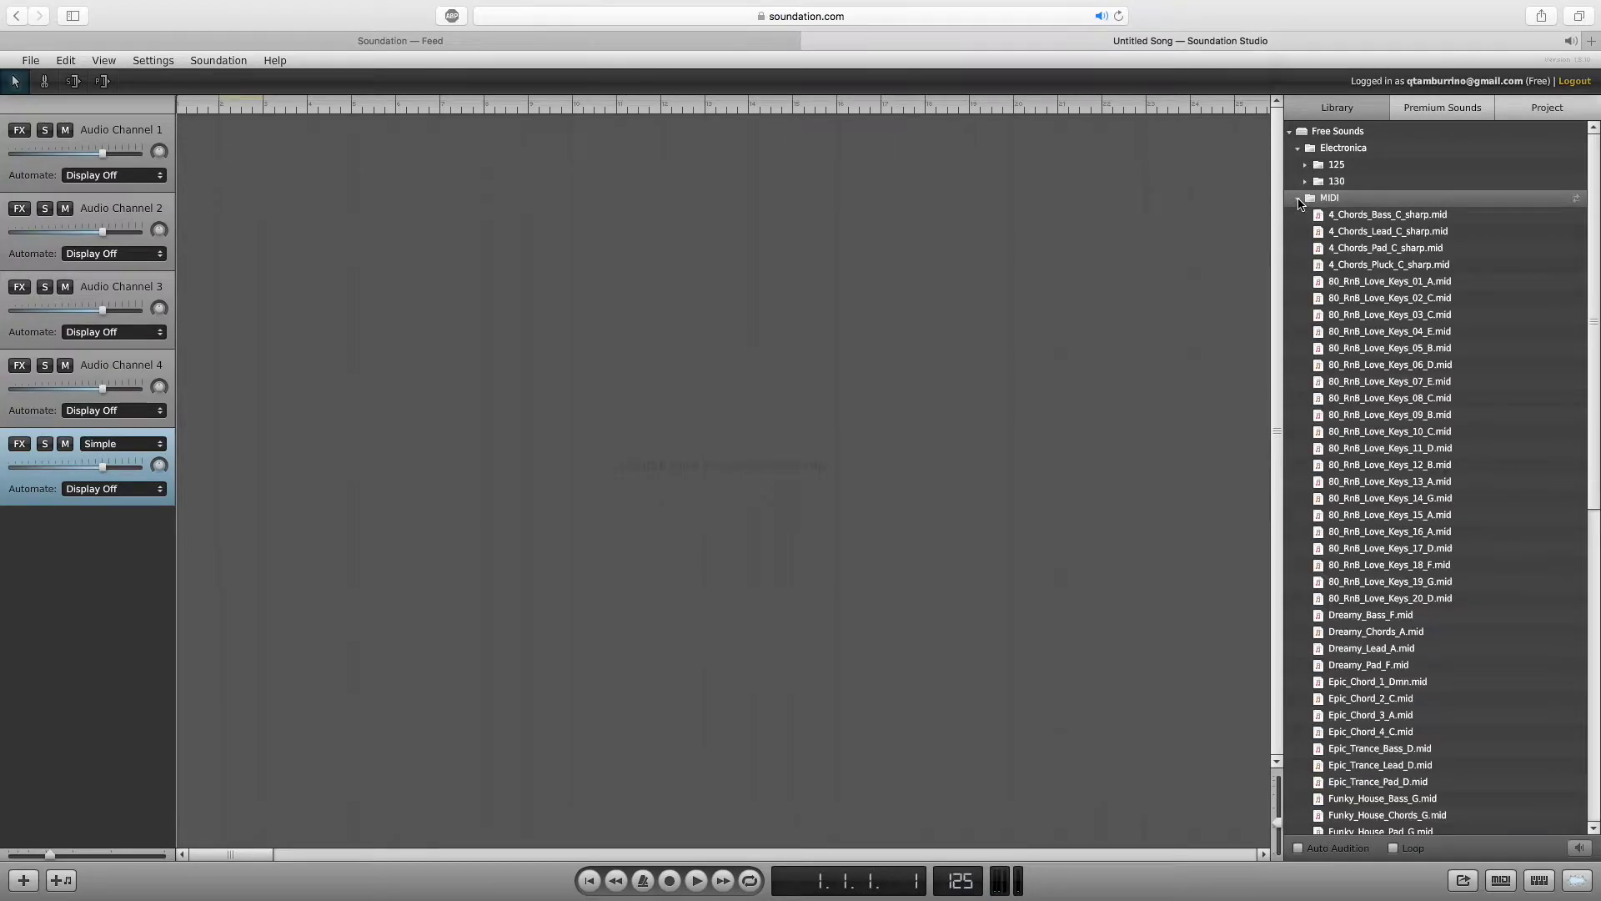
left_click(1367, 465)
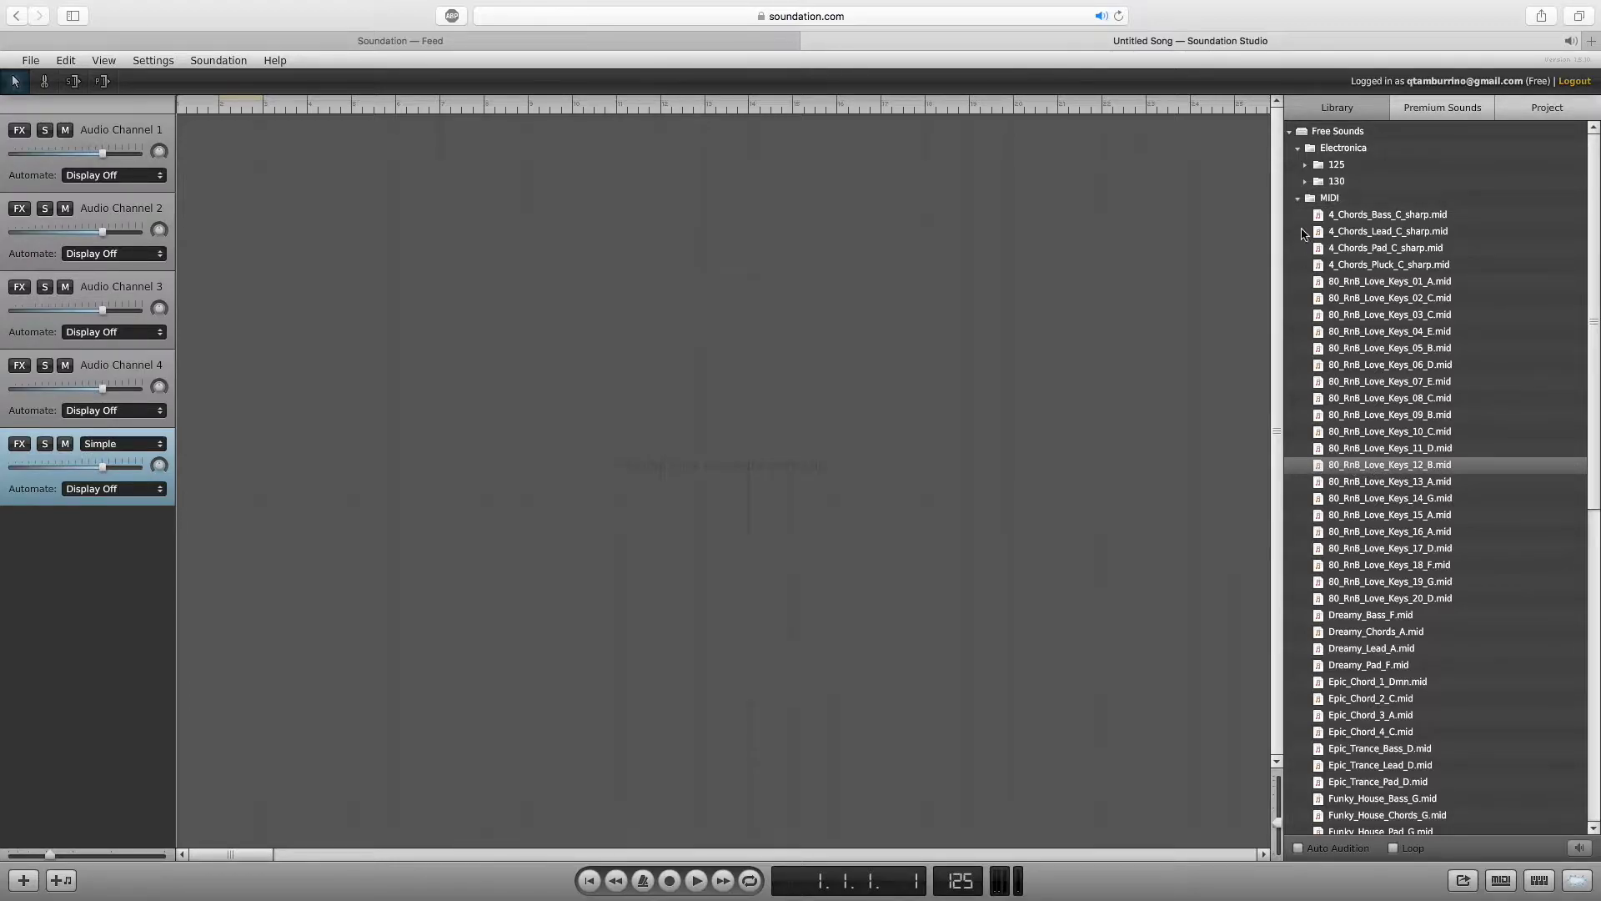
left_click(1298, 199)
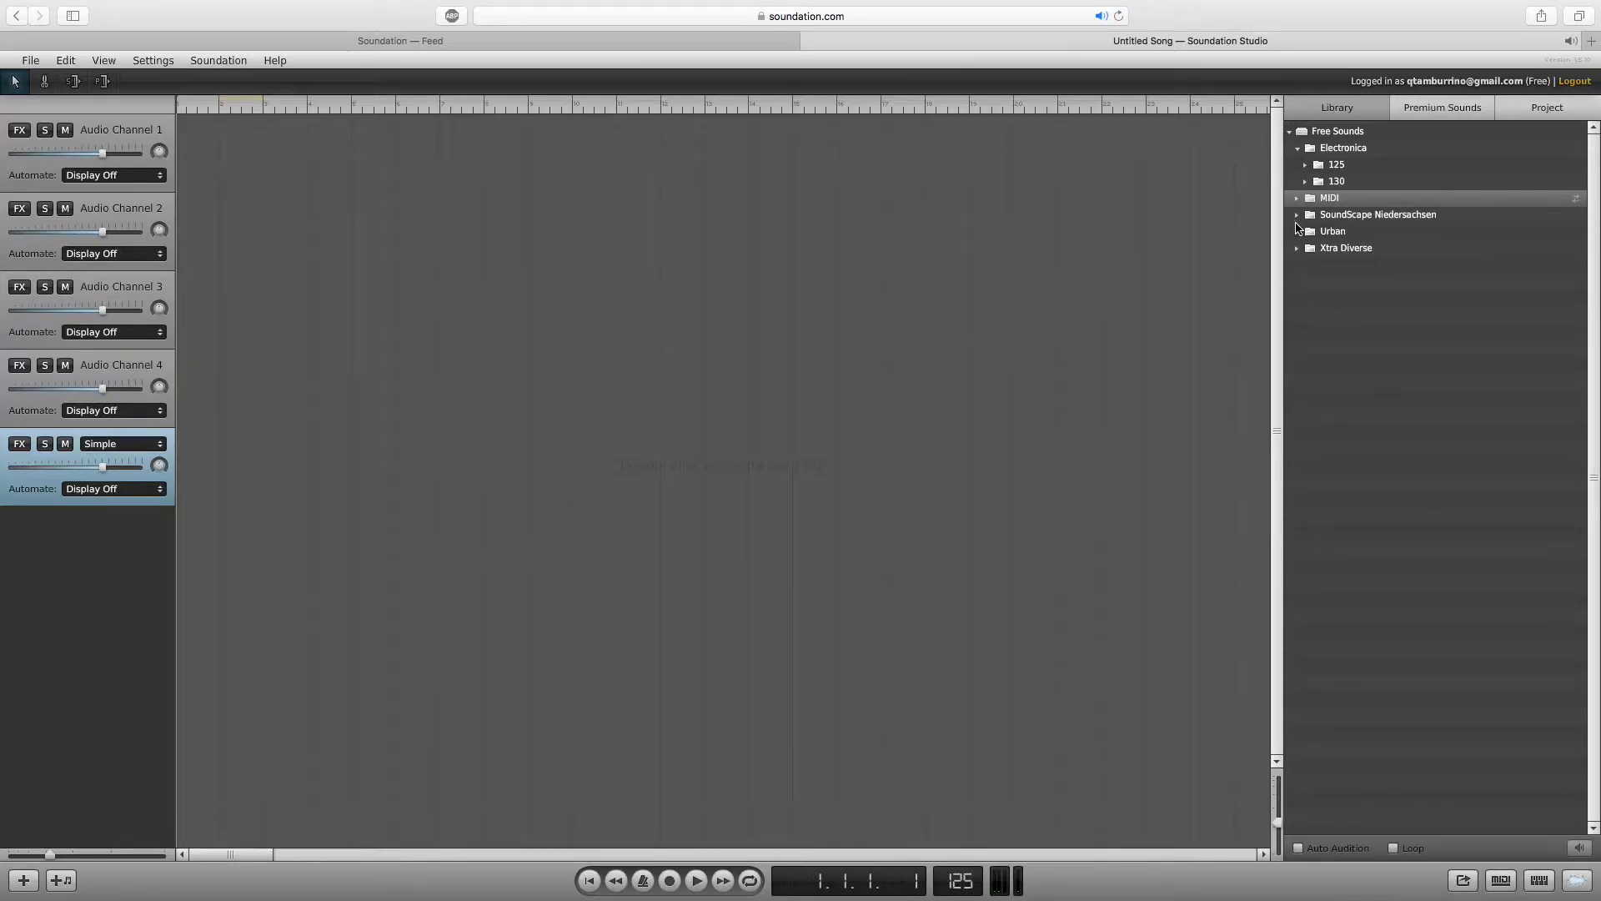
left_click(1297, 216)
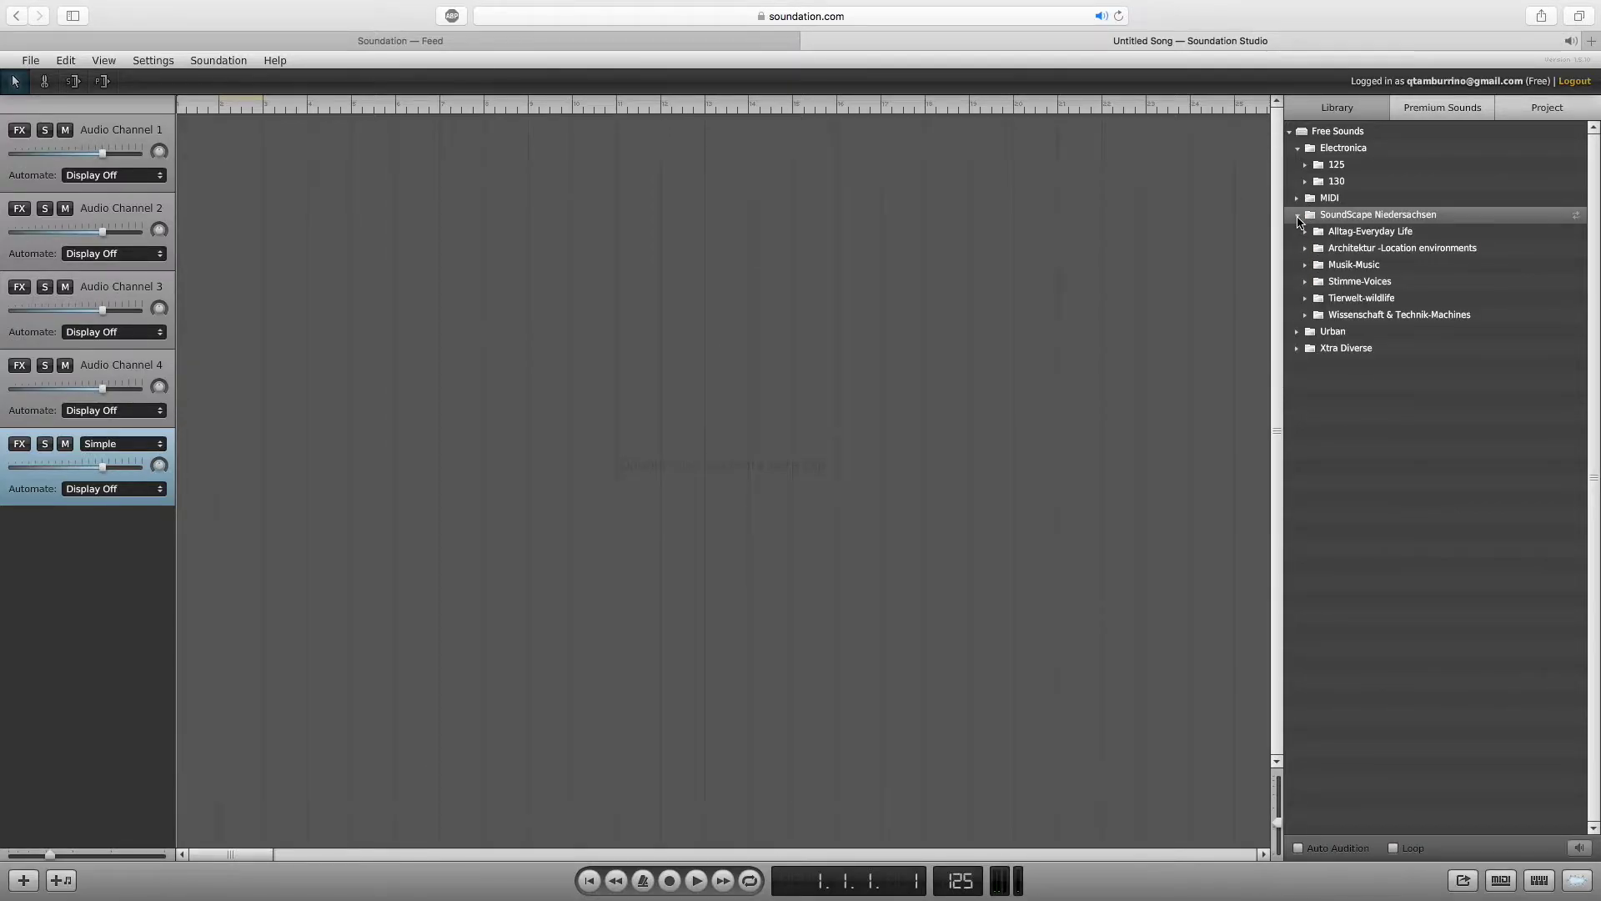
left_click(1303, 231)
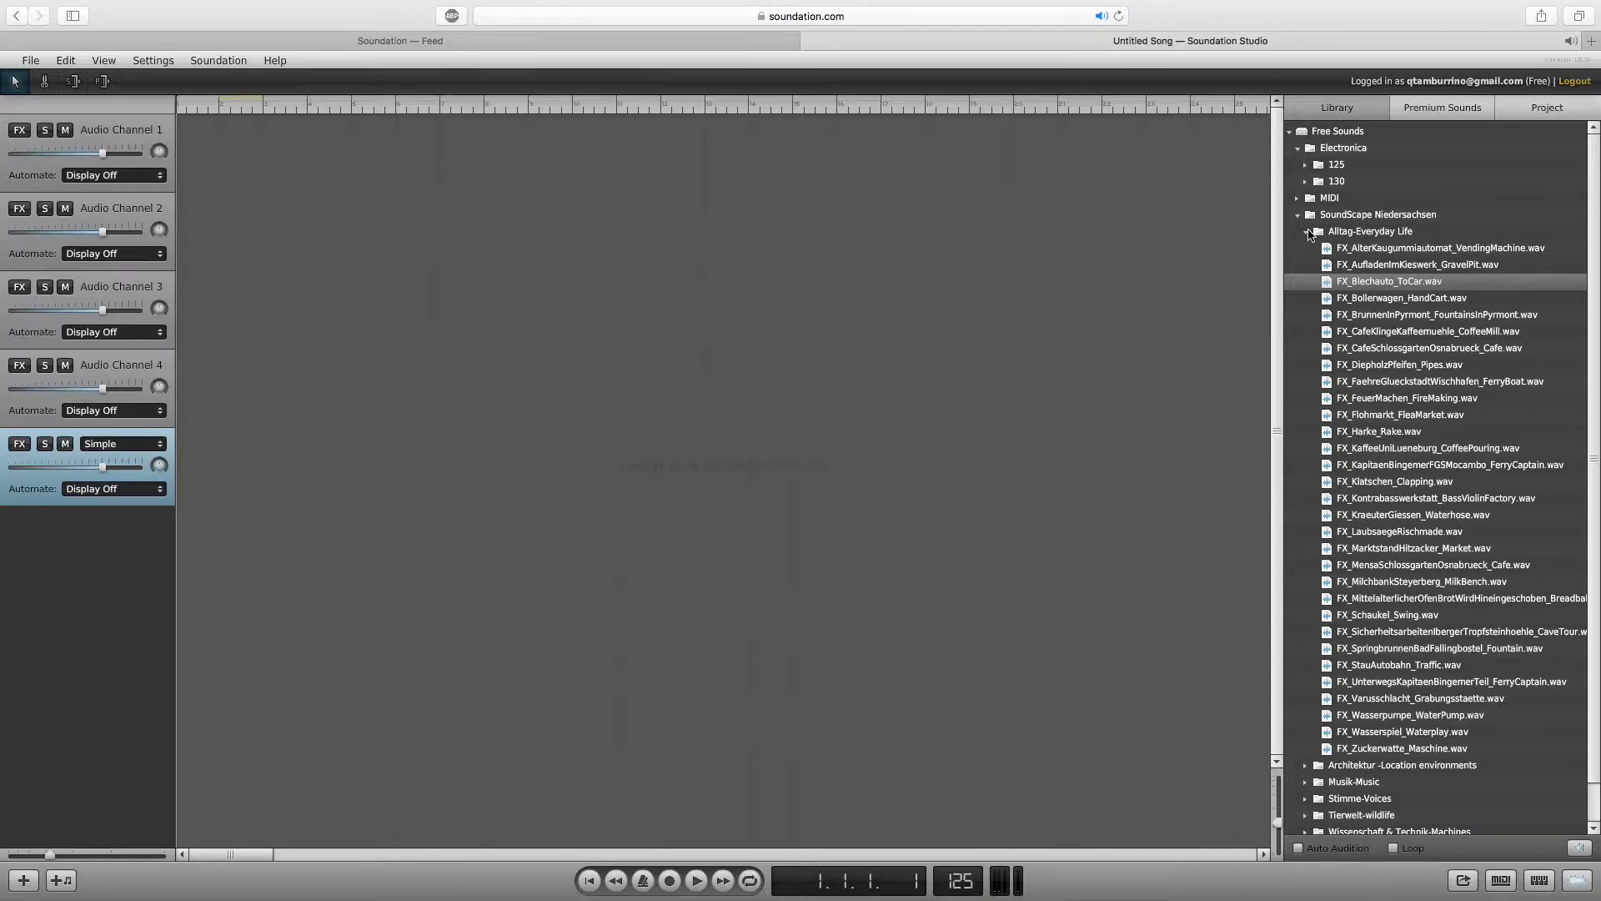
left_click(1306, 232)
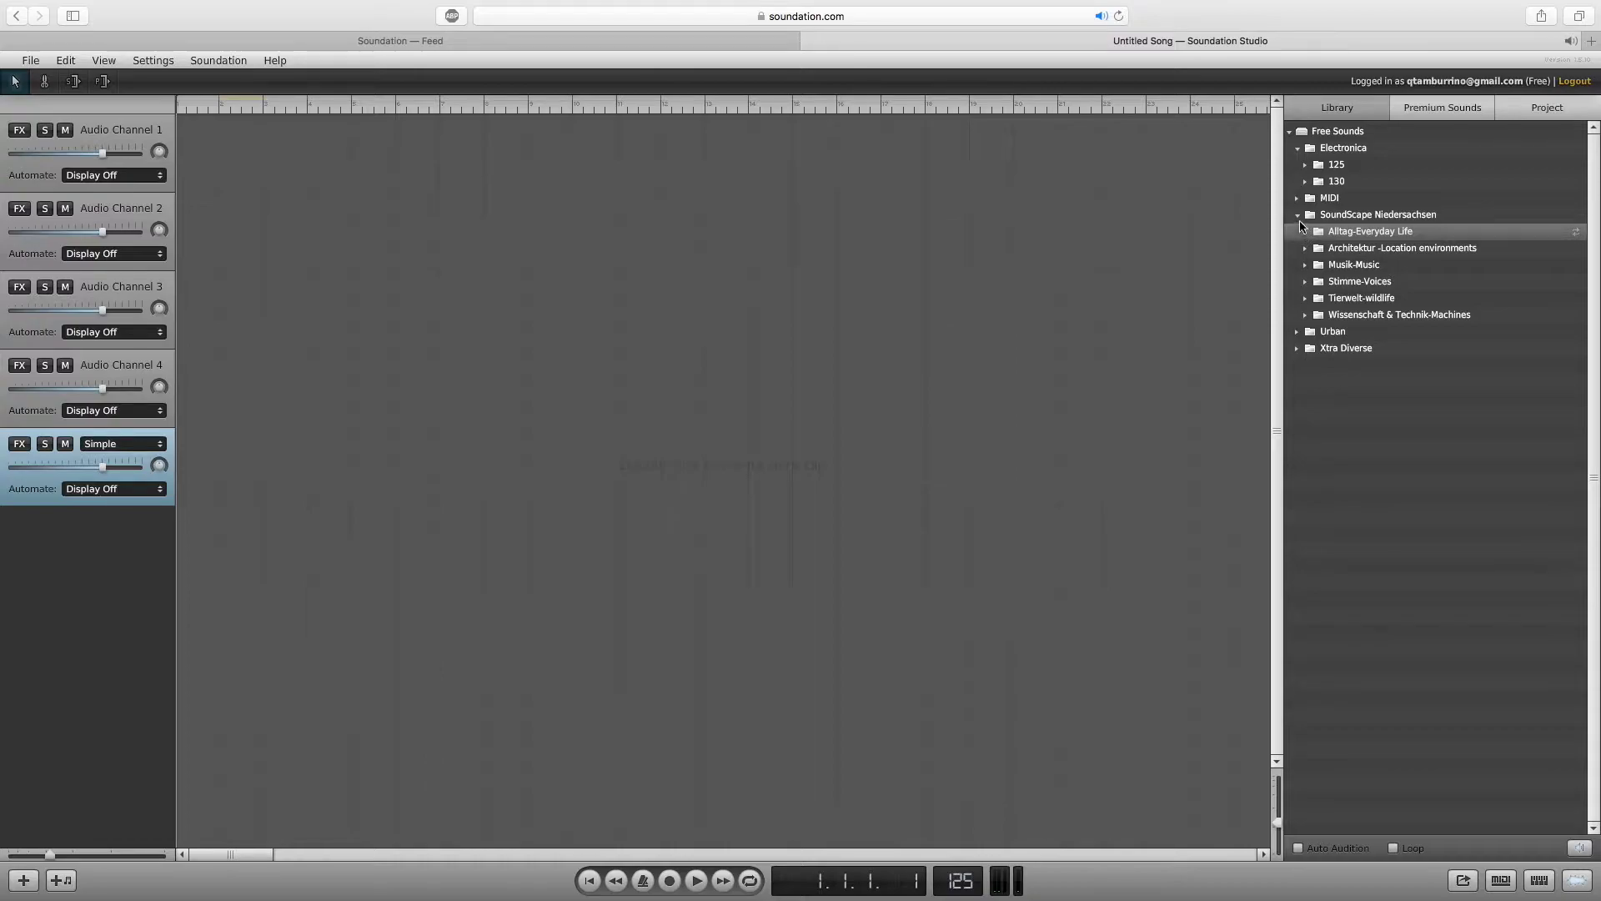
left_click(1298, 216)
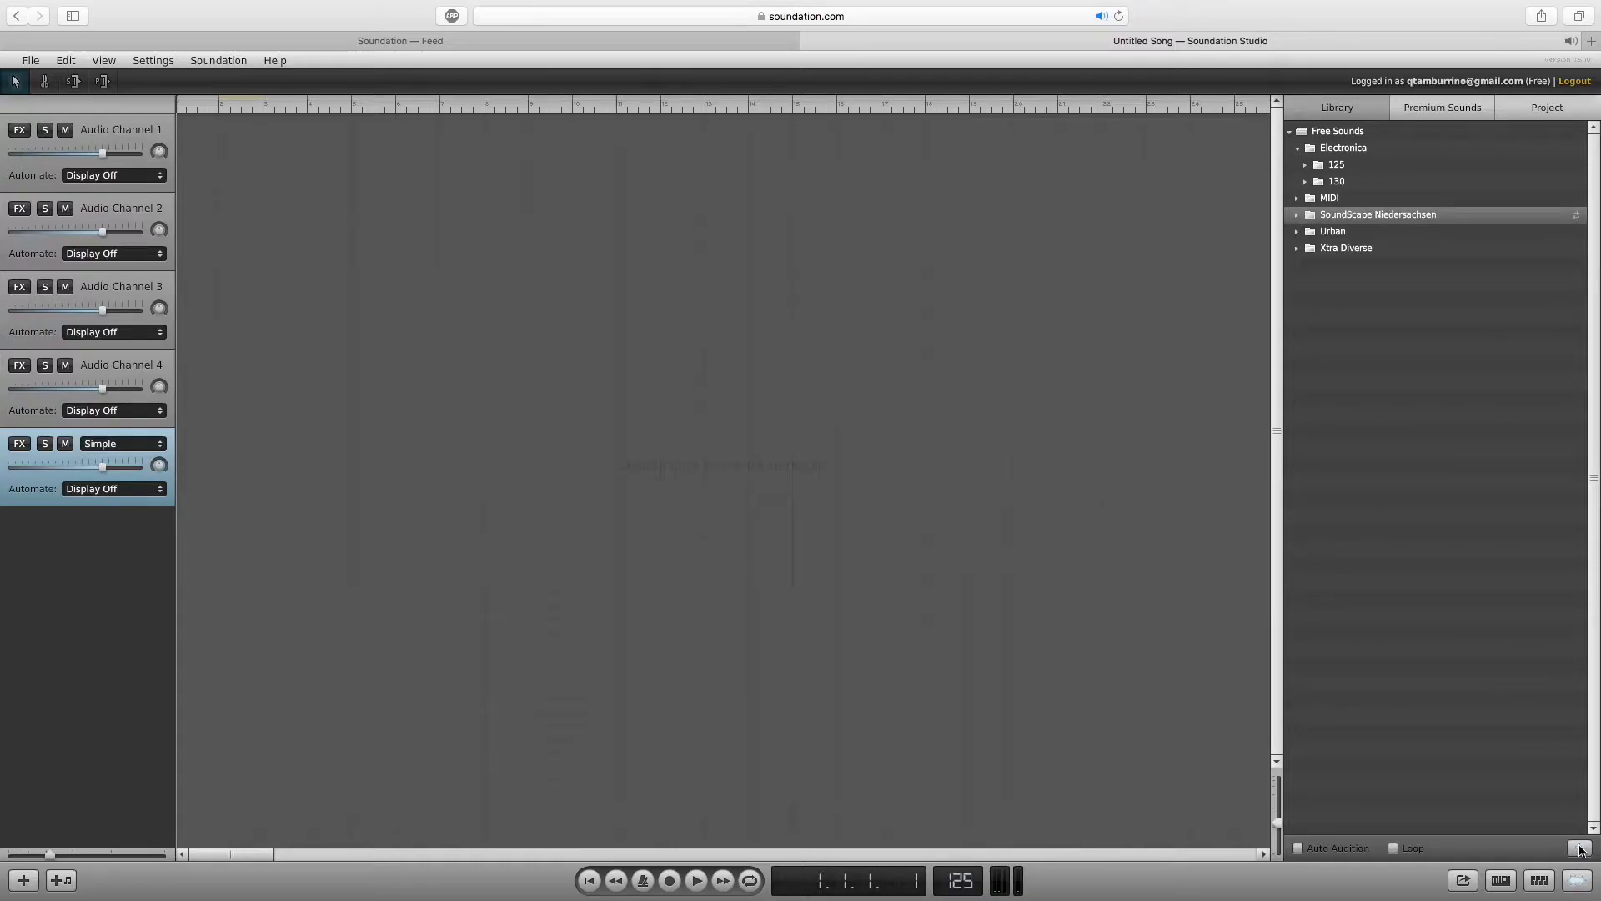
Look through the Urban folders 90 BPM and 95 BPM and the Xtra Diverse sounds.
left_click(1296, 232)
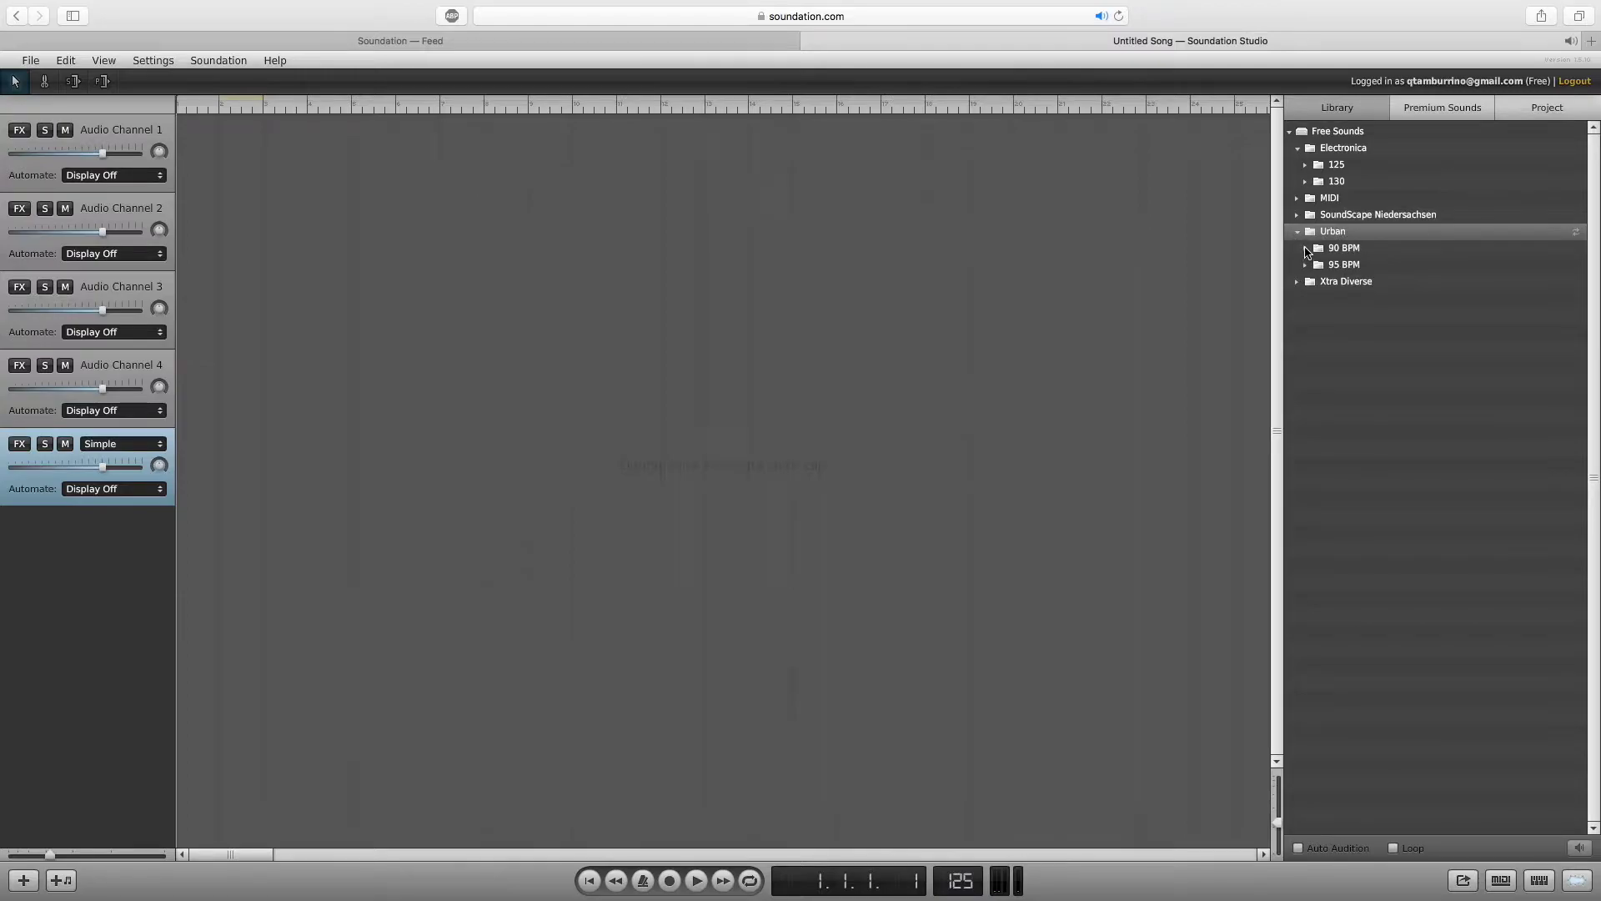
left_click(1306, 248)
left_click(1305, 248)
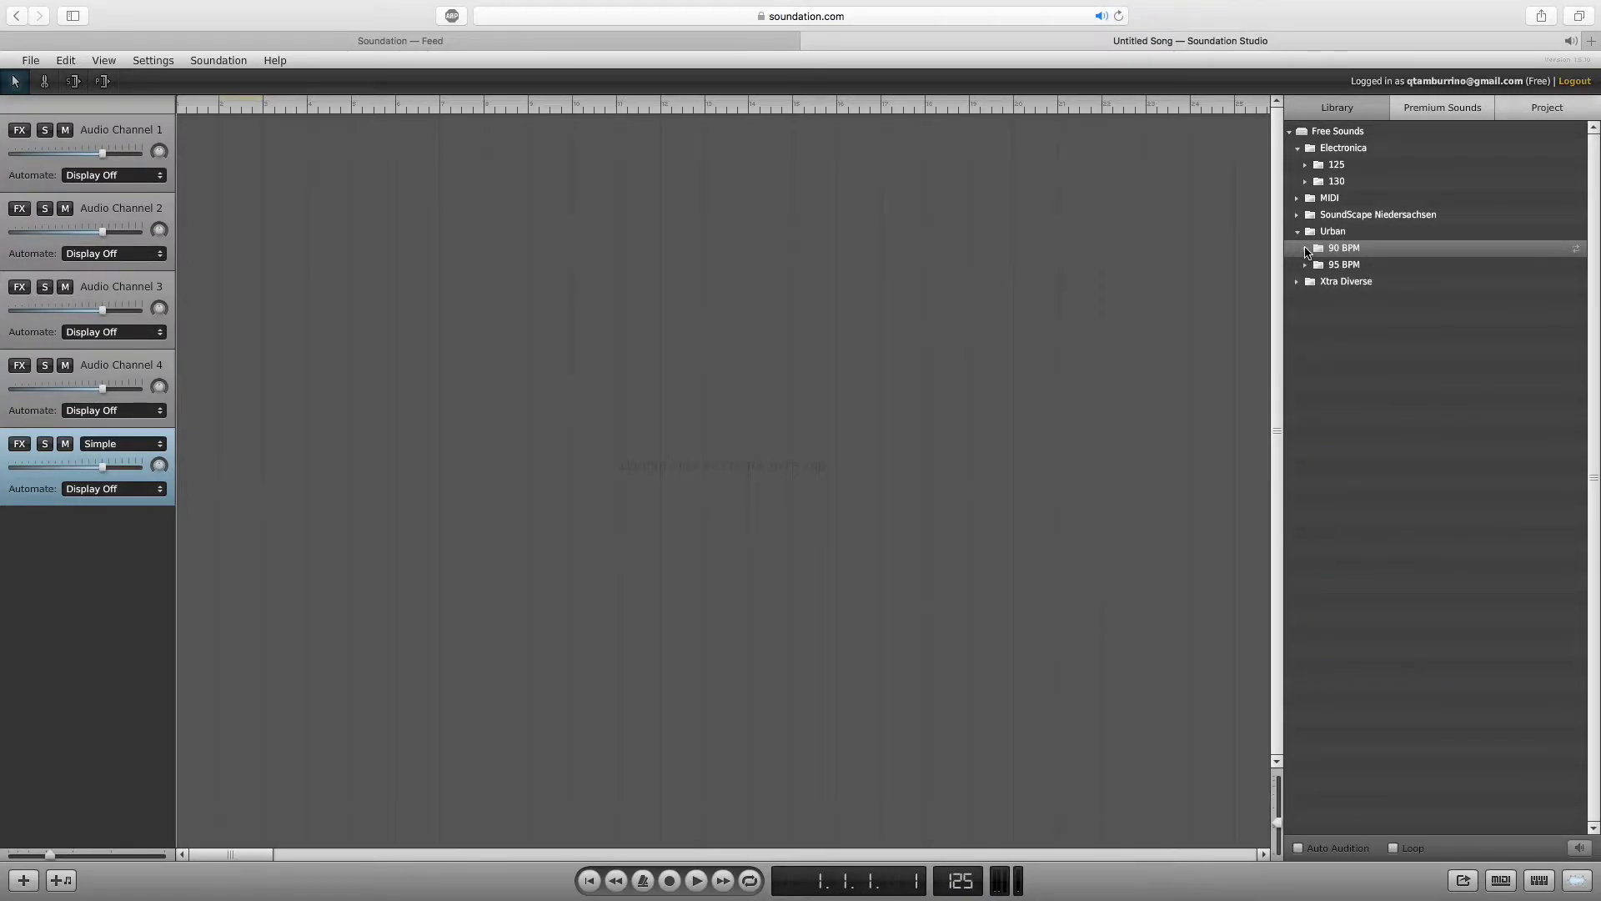
left_click(1306, 265)
left_click(1306, 267)
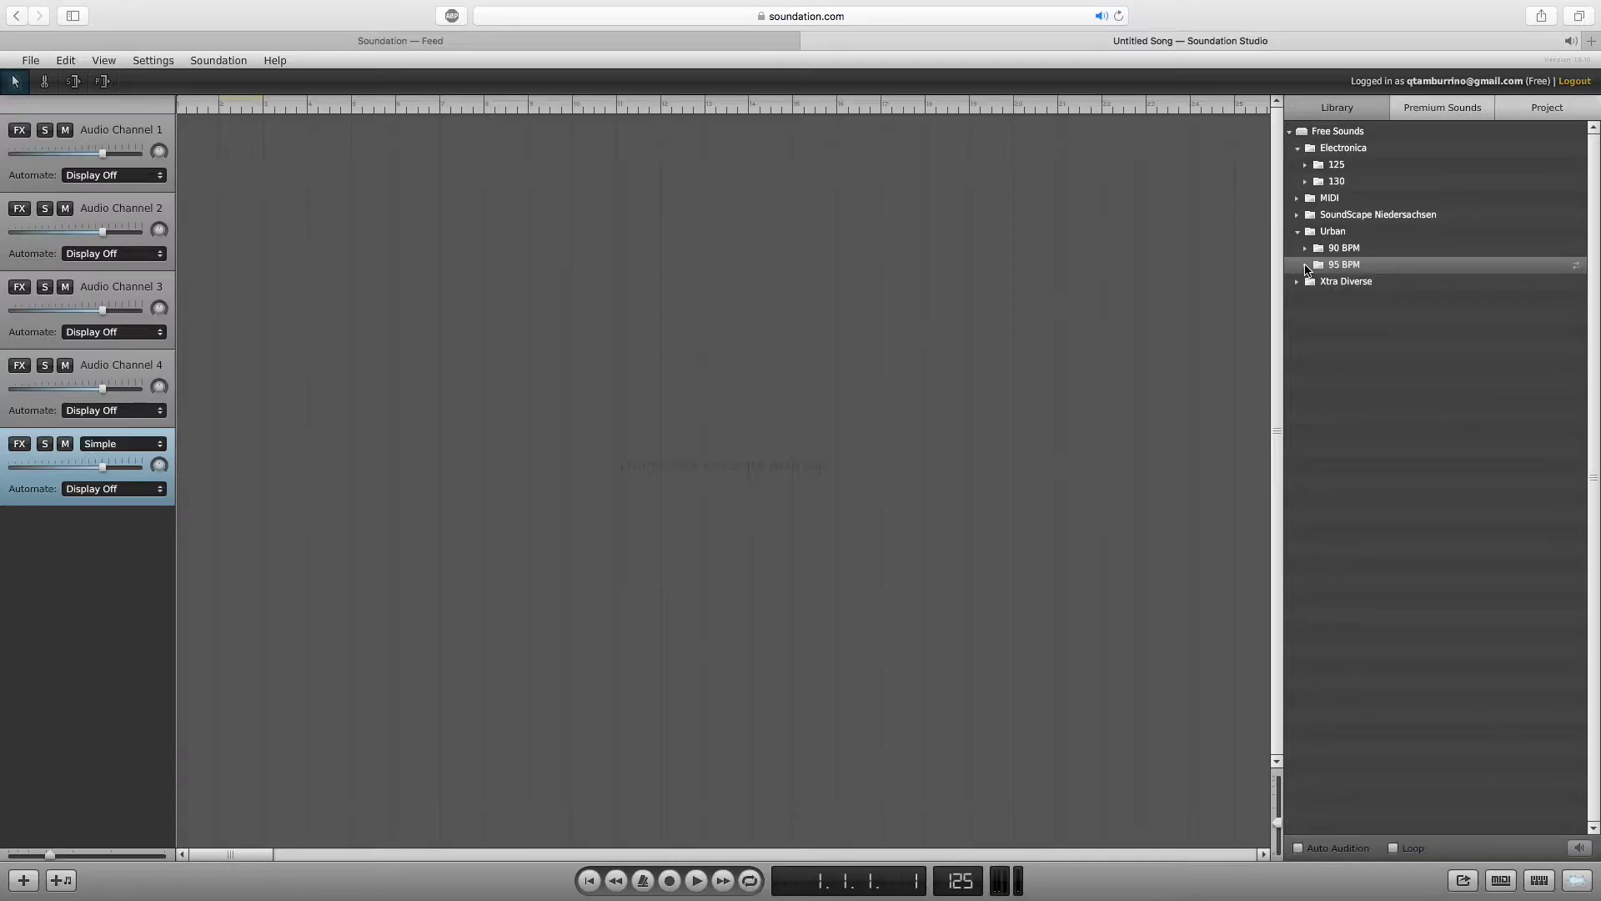
left_click(1299, 283)
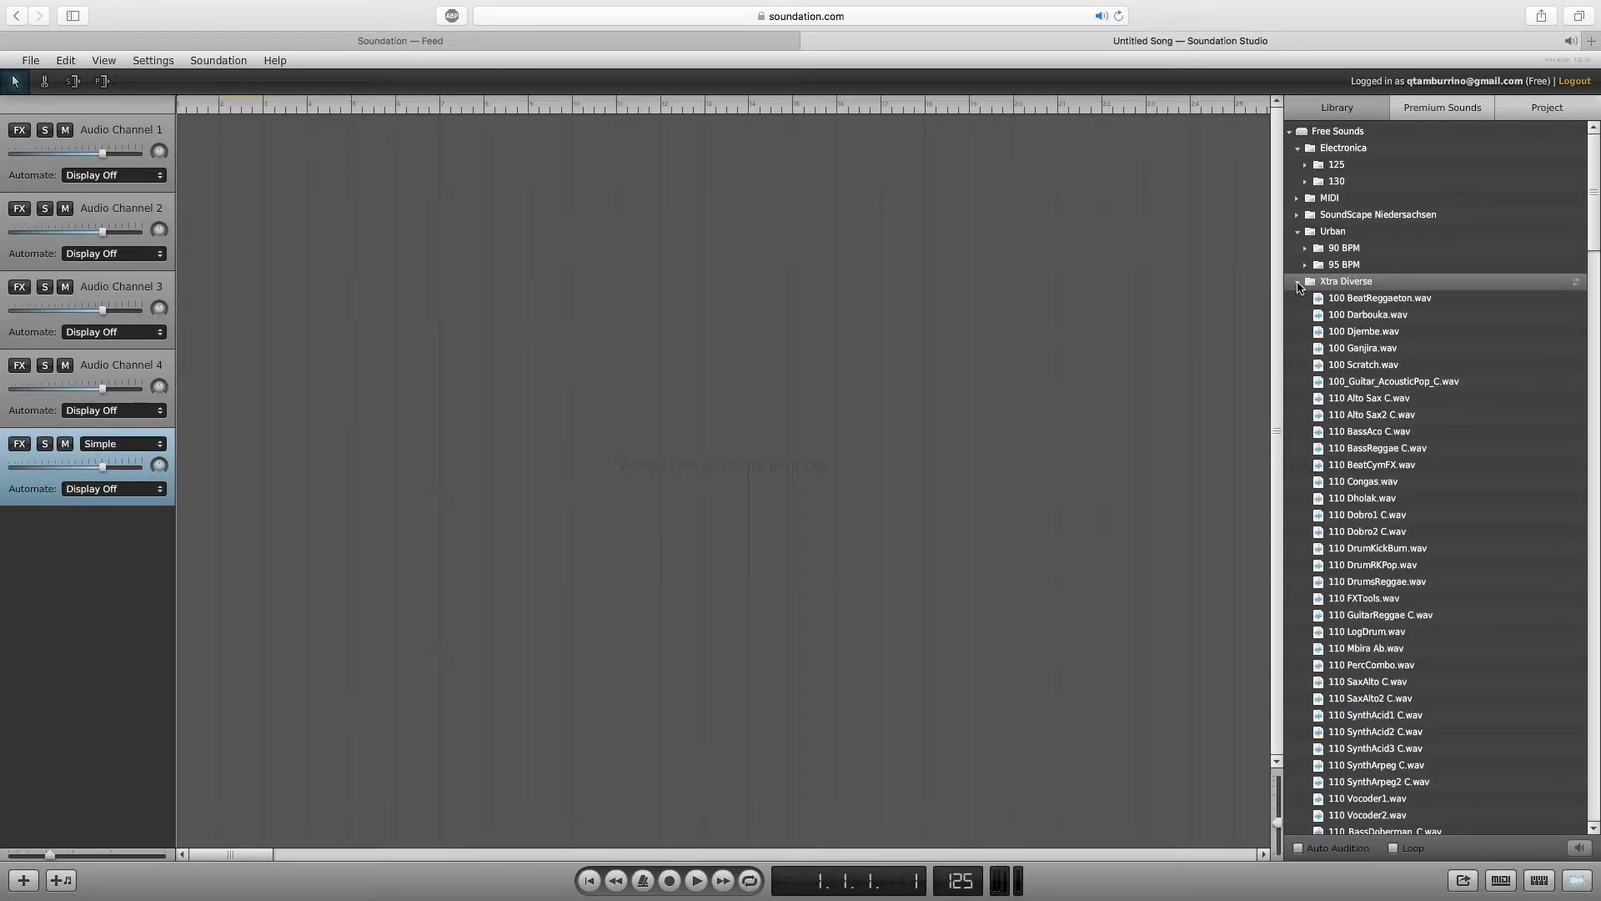
left_click(1298, 284)
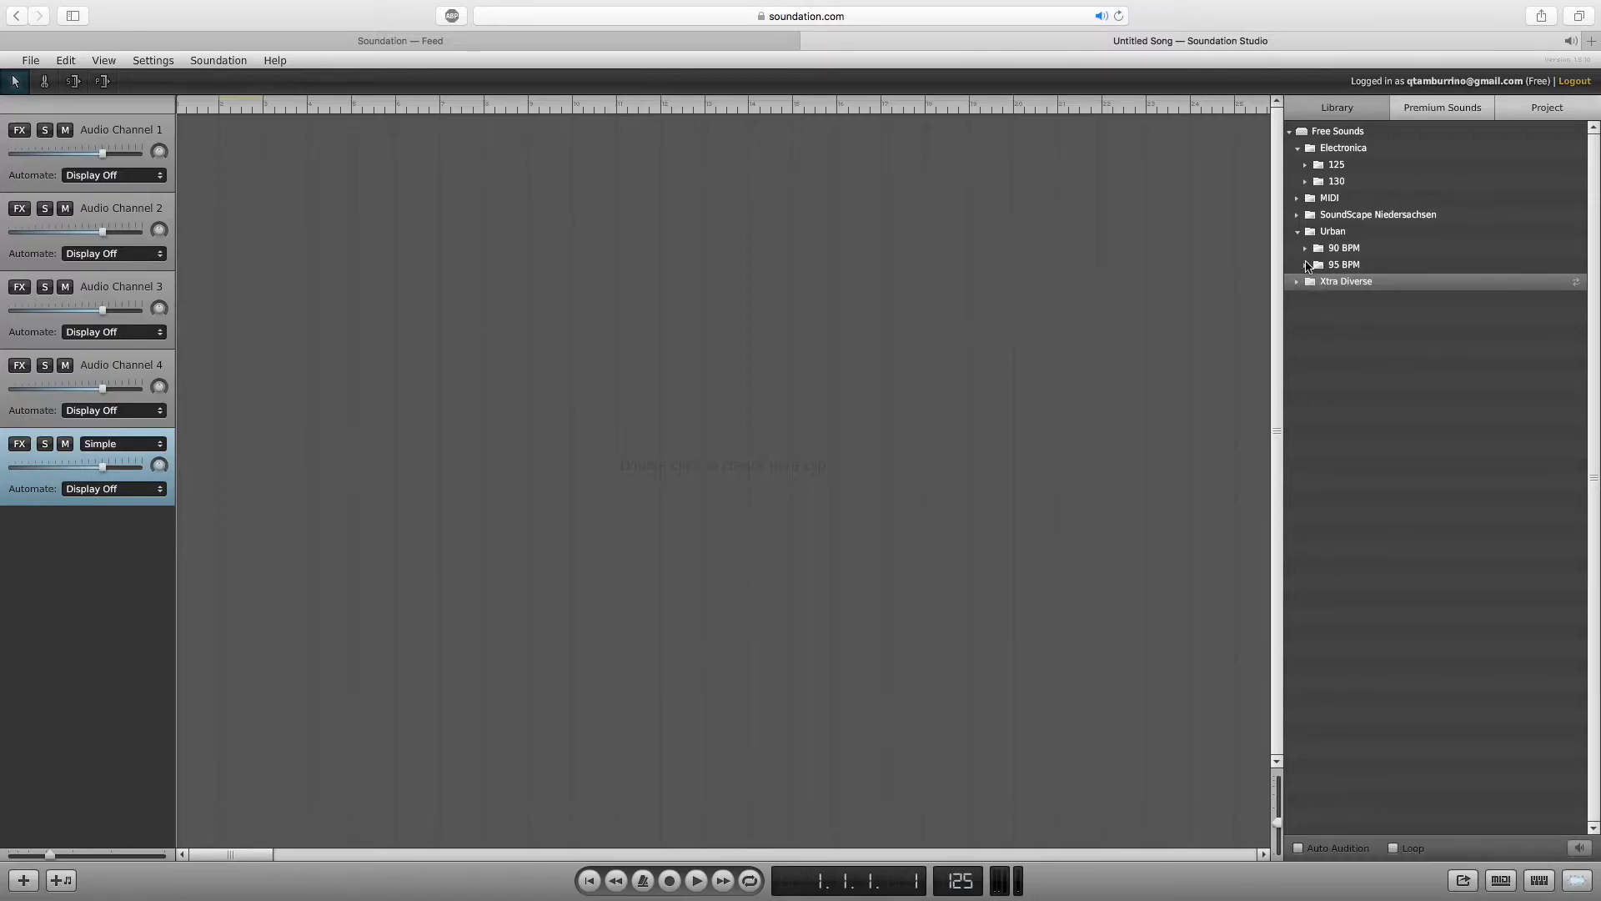
Place 125_Synth_Broken_Bells_Dream_D.wav from Electronica's 125 folder at the start of Audio Channel 1 and duplicate the clip directly after it.
left_click(1305, 166)
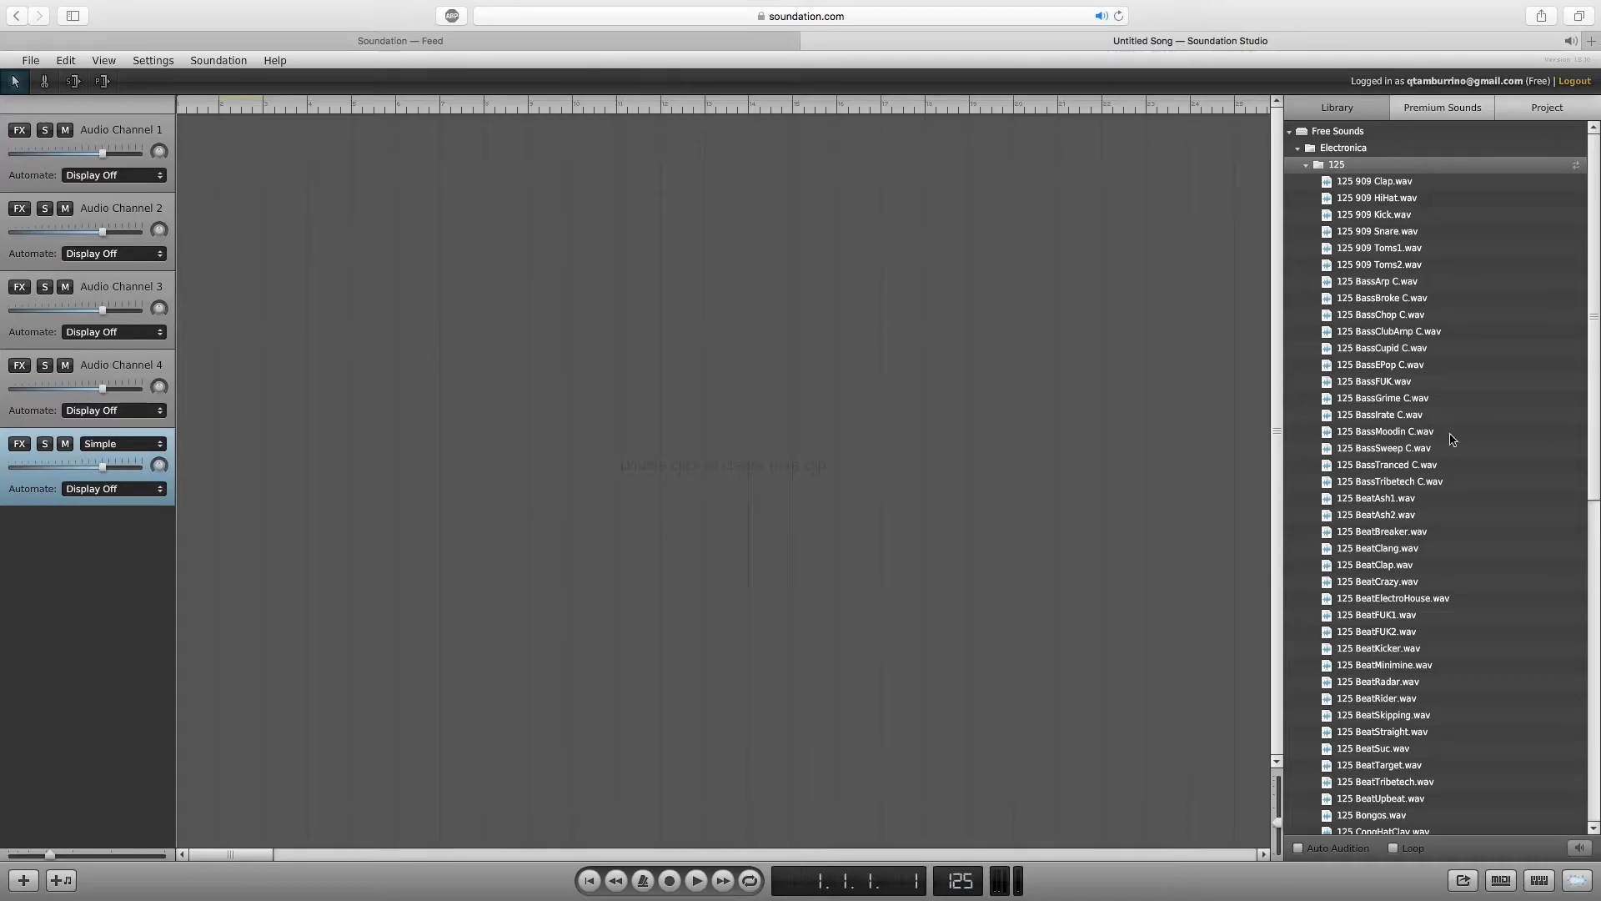
left_click_drag(1591, 358, 1574, 680)
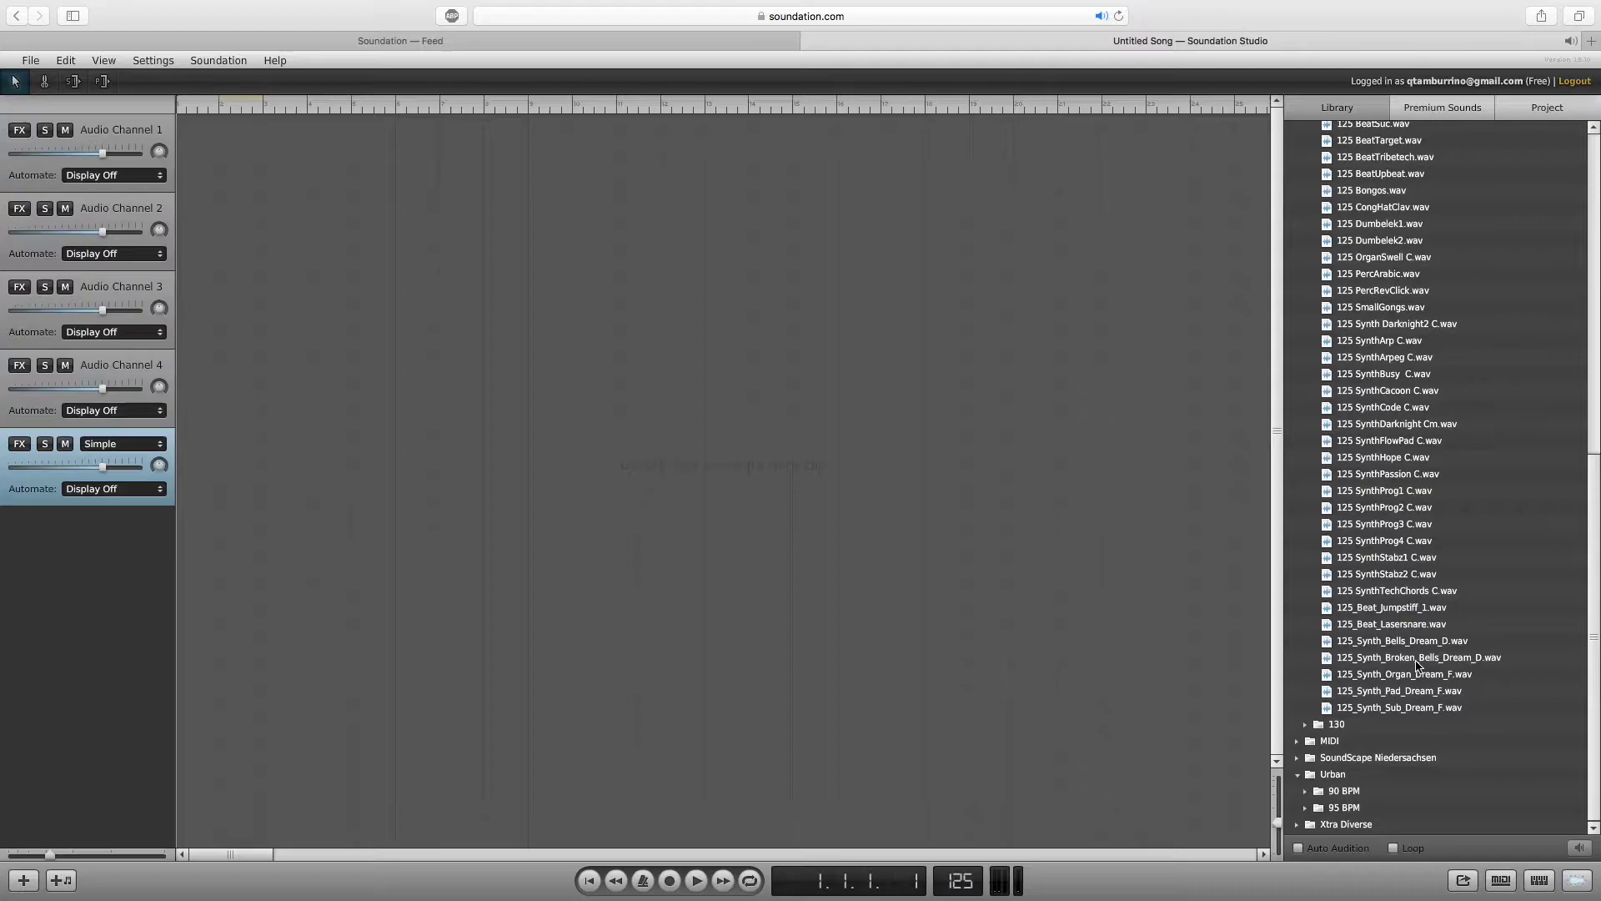
left_click(1411, 658)
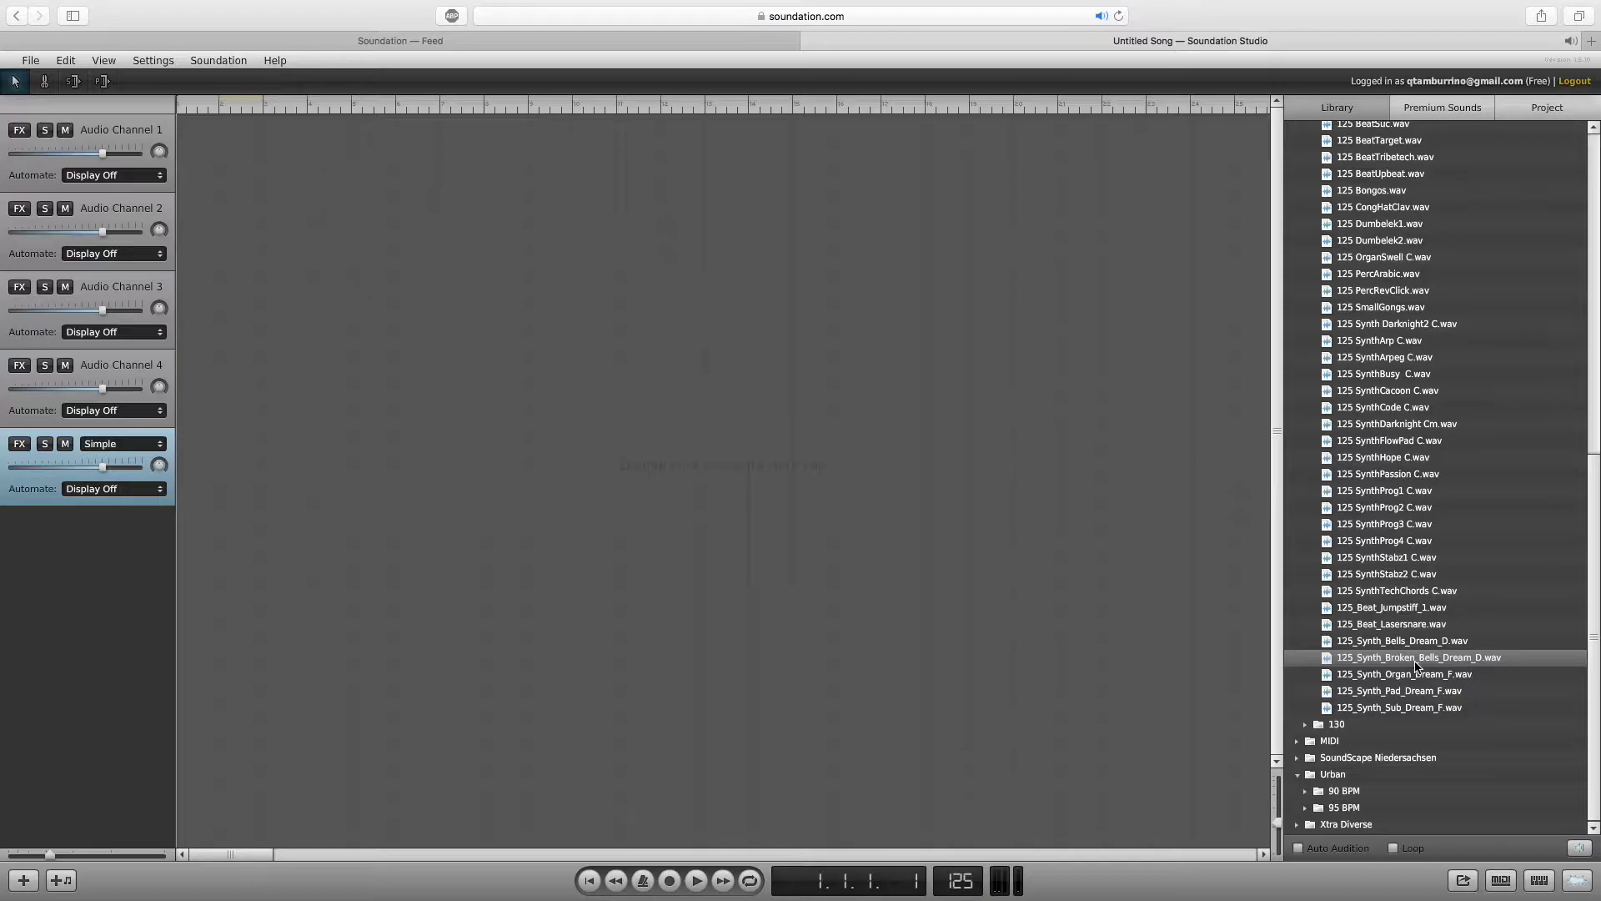
left_click_drag(1417, 665, 304, 157)
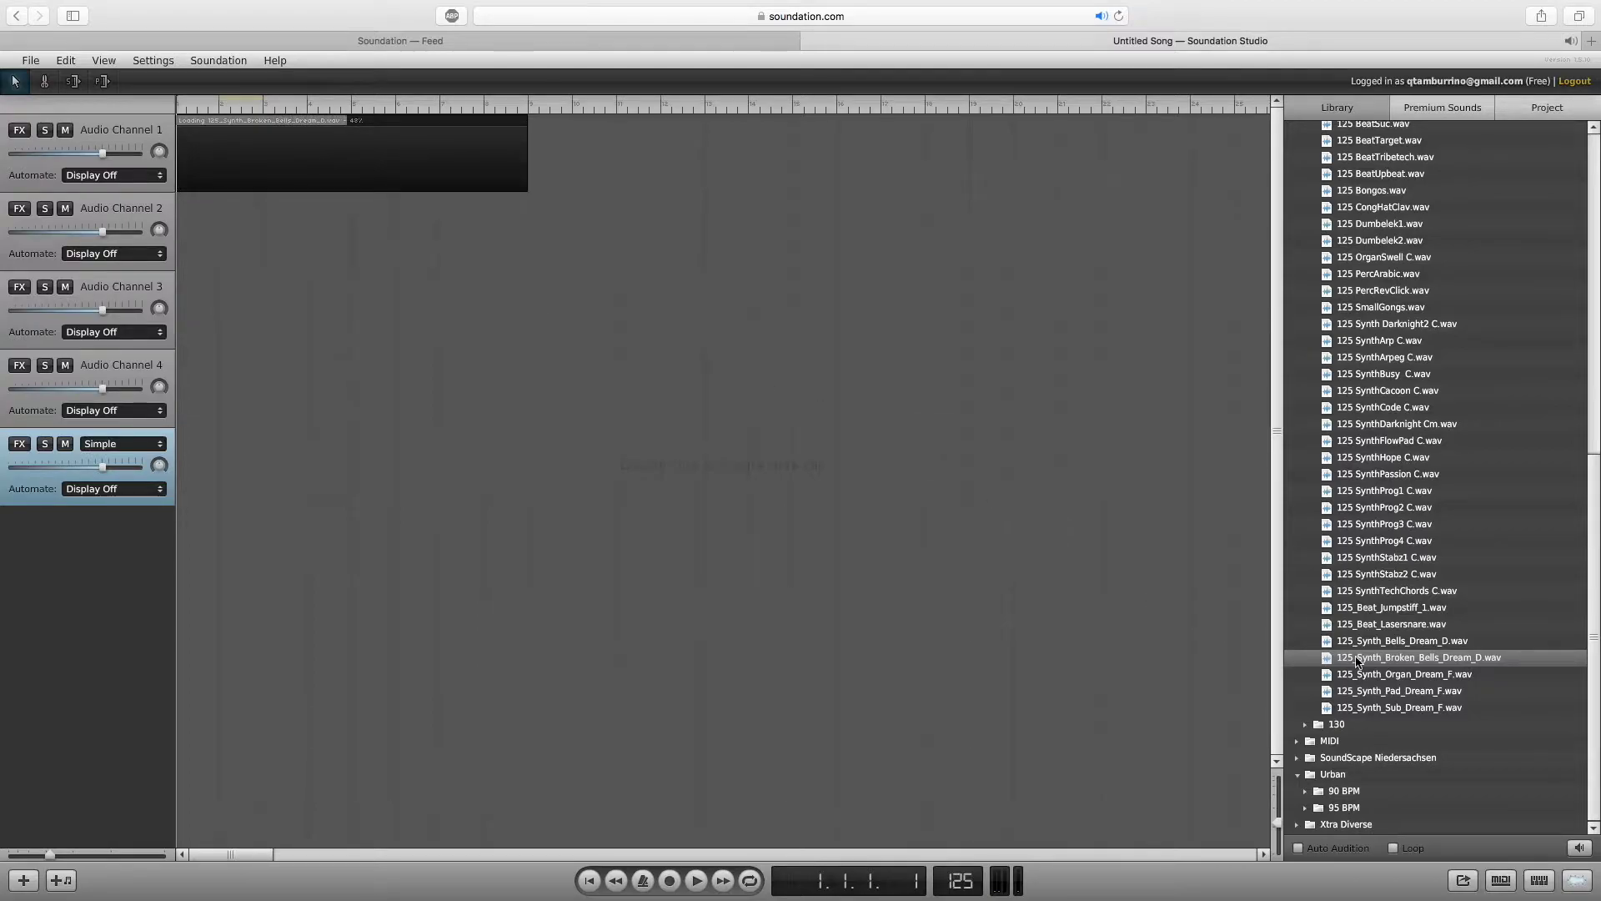
left_click_drag(1590, 658, 1596, 331)
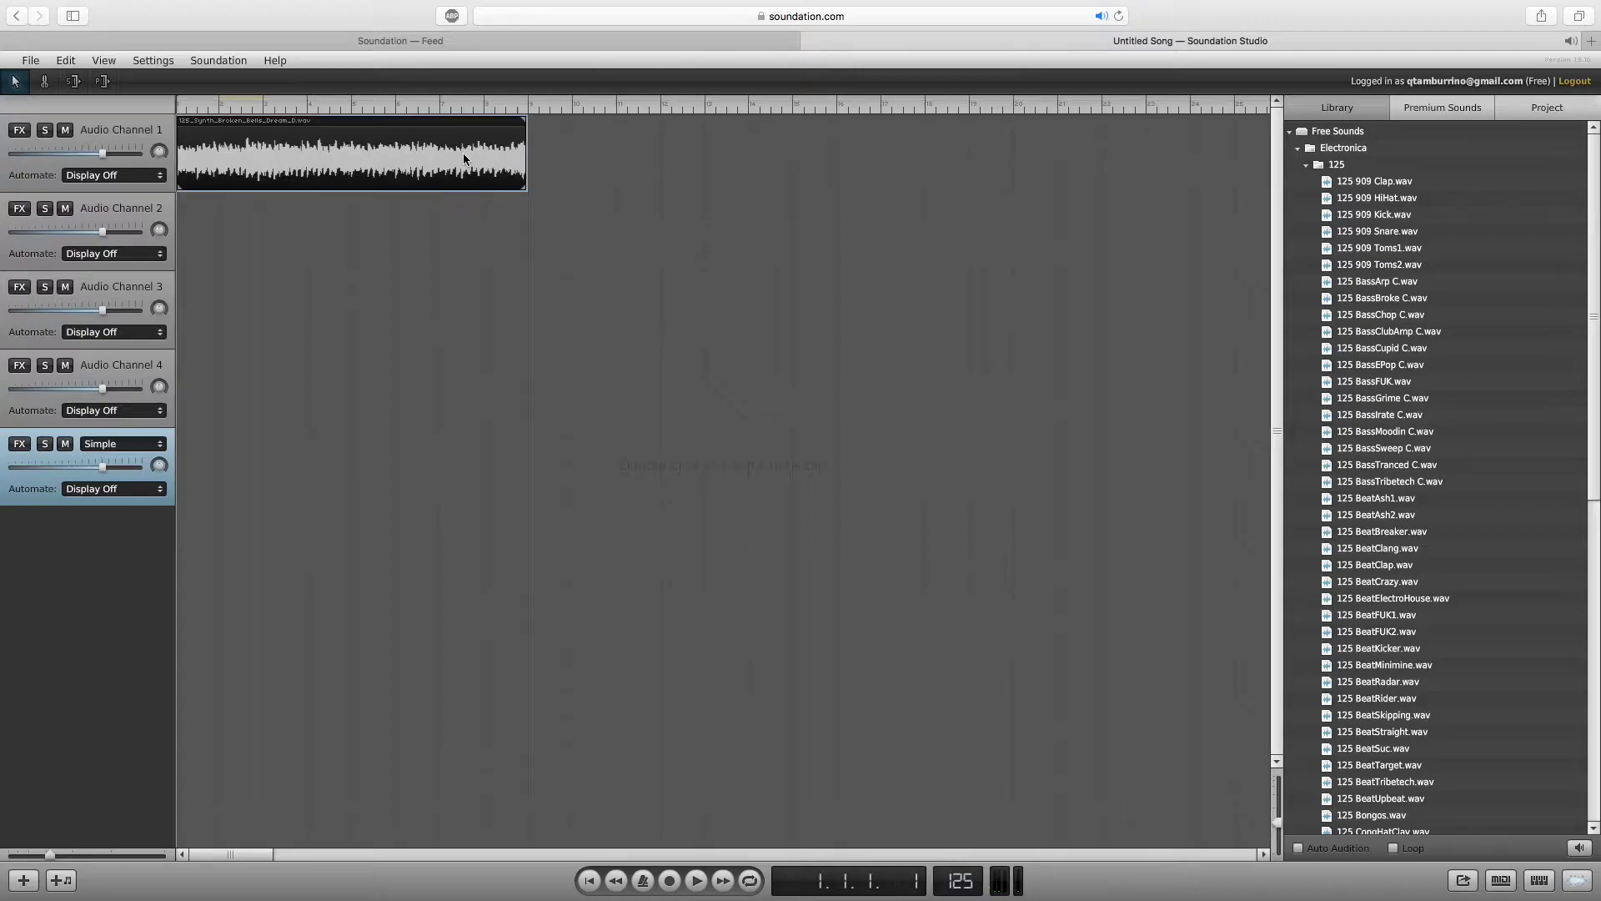
left_click_drag(464, 158, 774, 155)
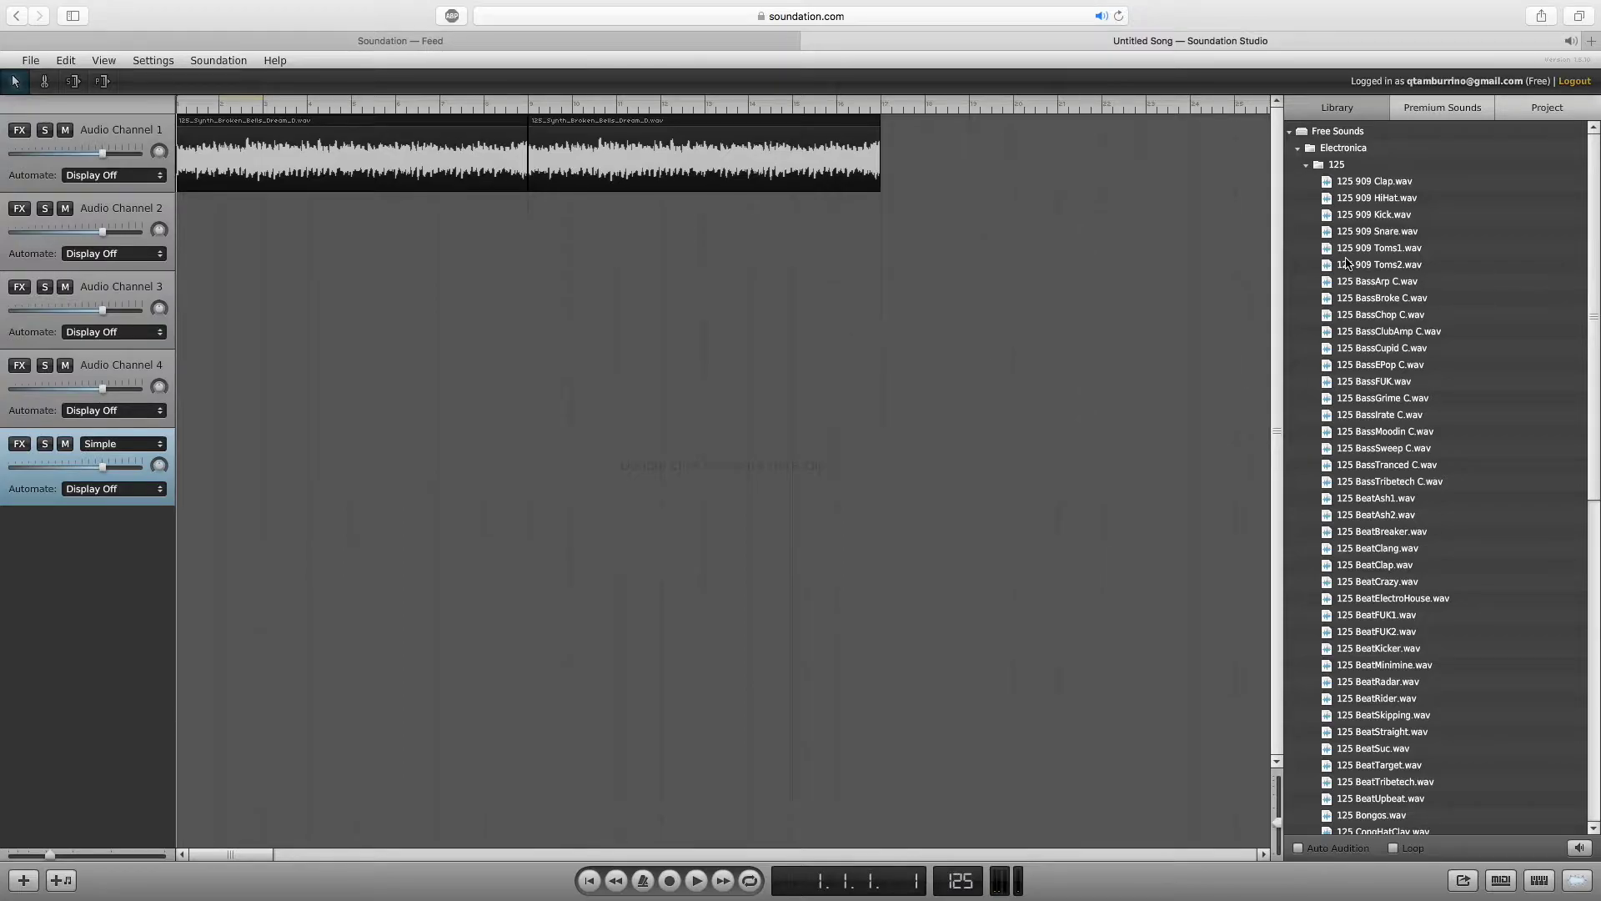
Add 125 909 Clap.wav, HiHat.wav and Kick.wav to Audio Channels 2, 3 and 4, aligned with the second synth clip's start.
left_click(1390, 187)
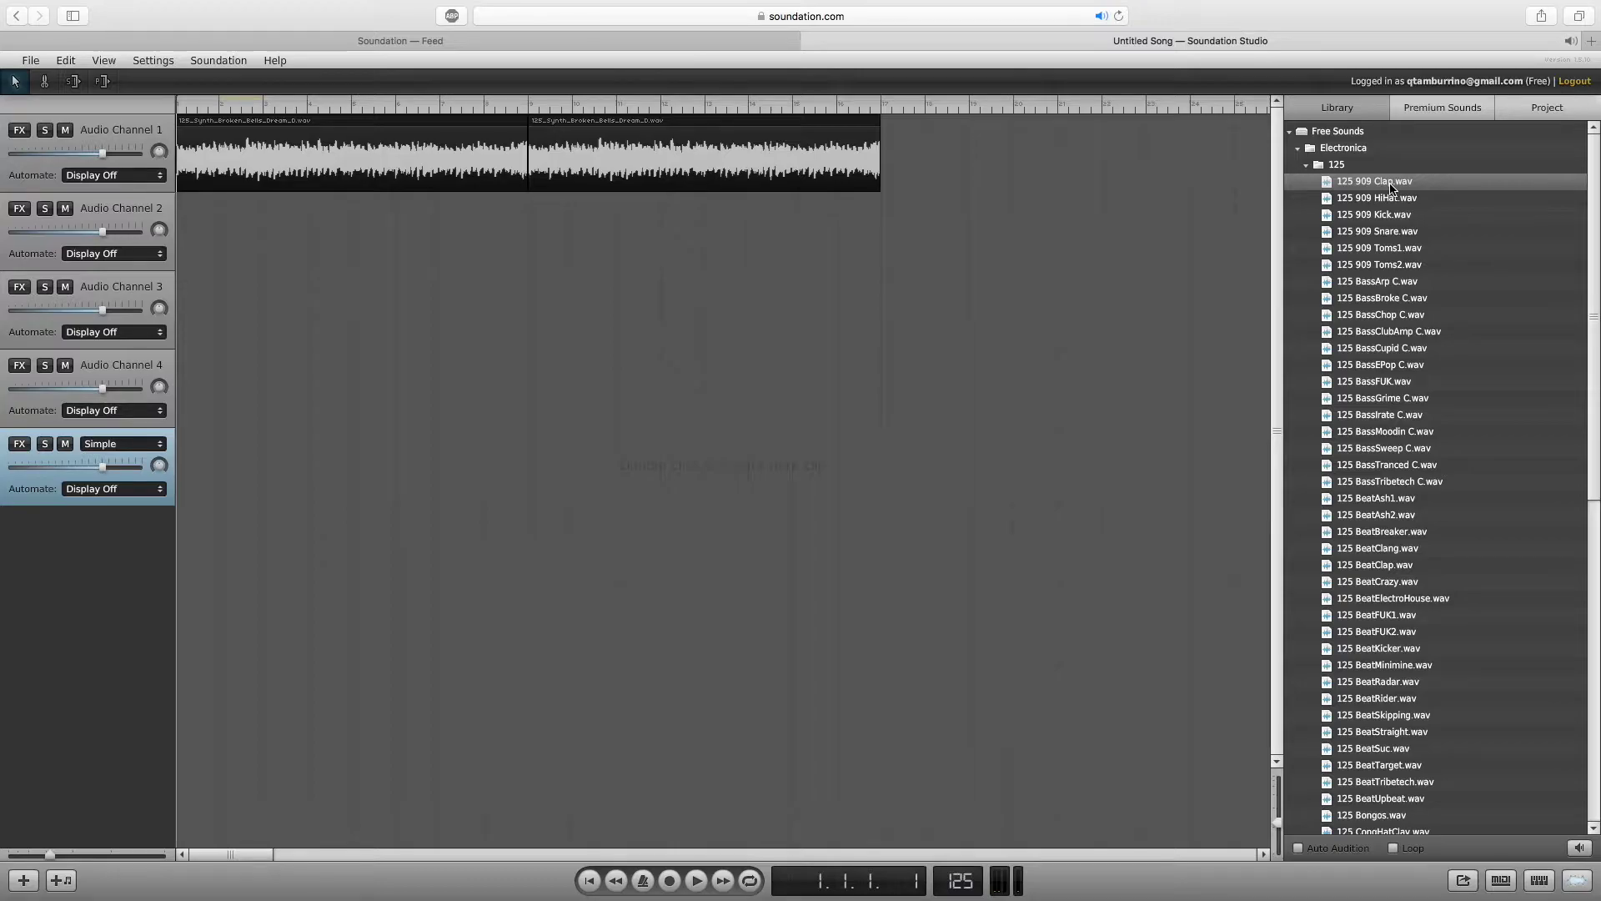
left_click_drag(1389, 187, 572, 236)
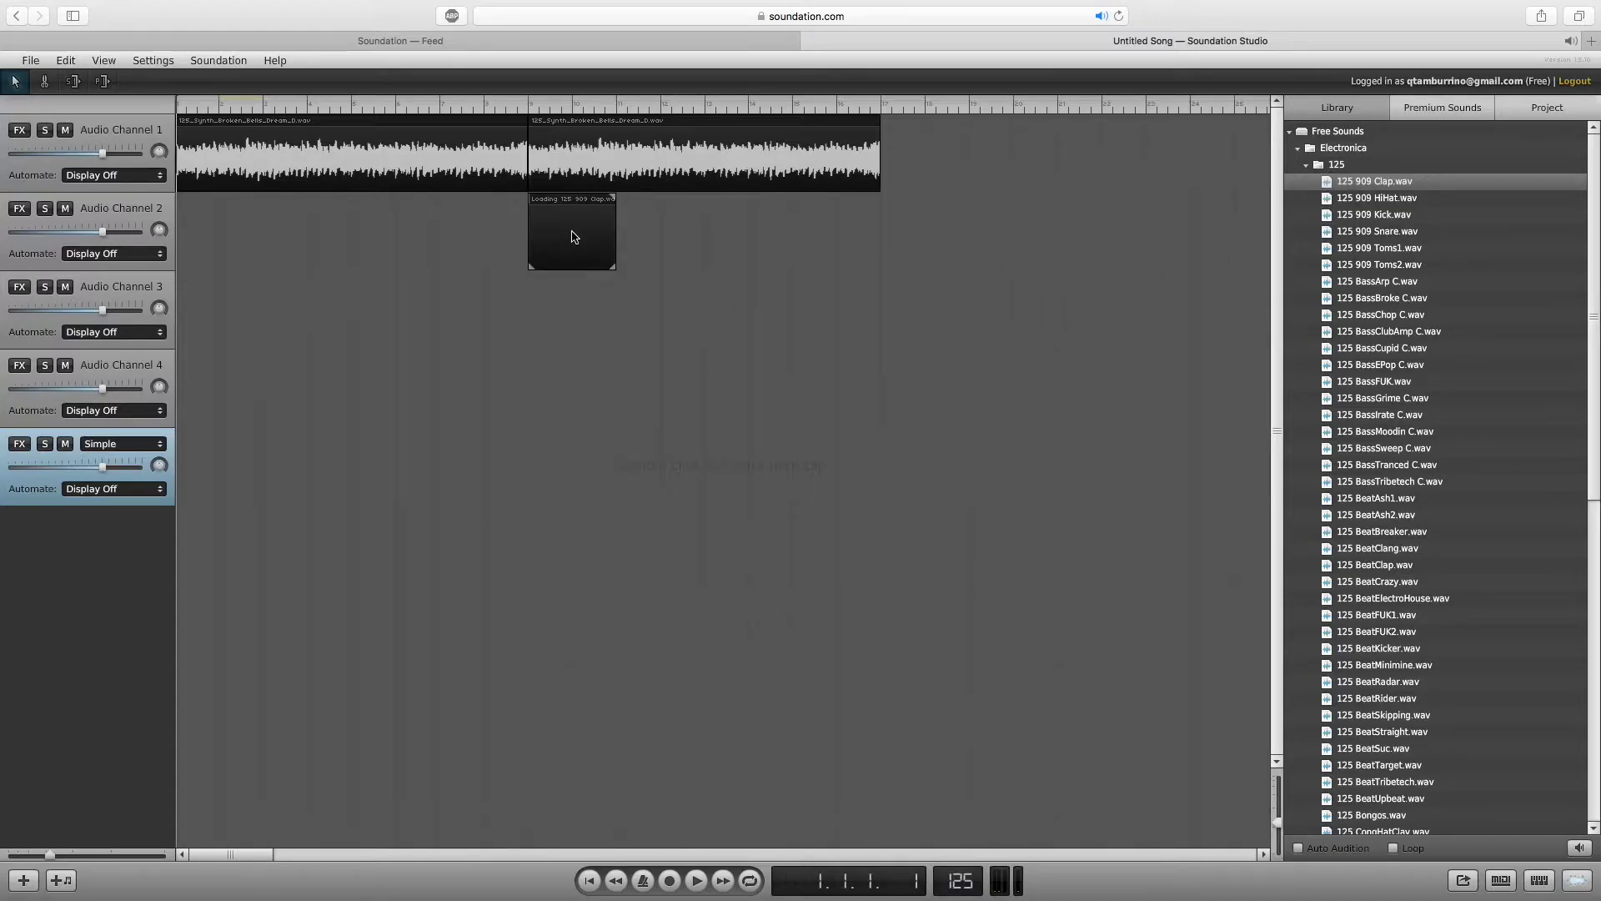
left_click_drag(1388, 199, 570, 314)
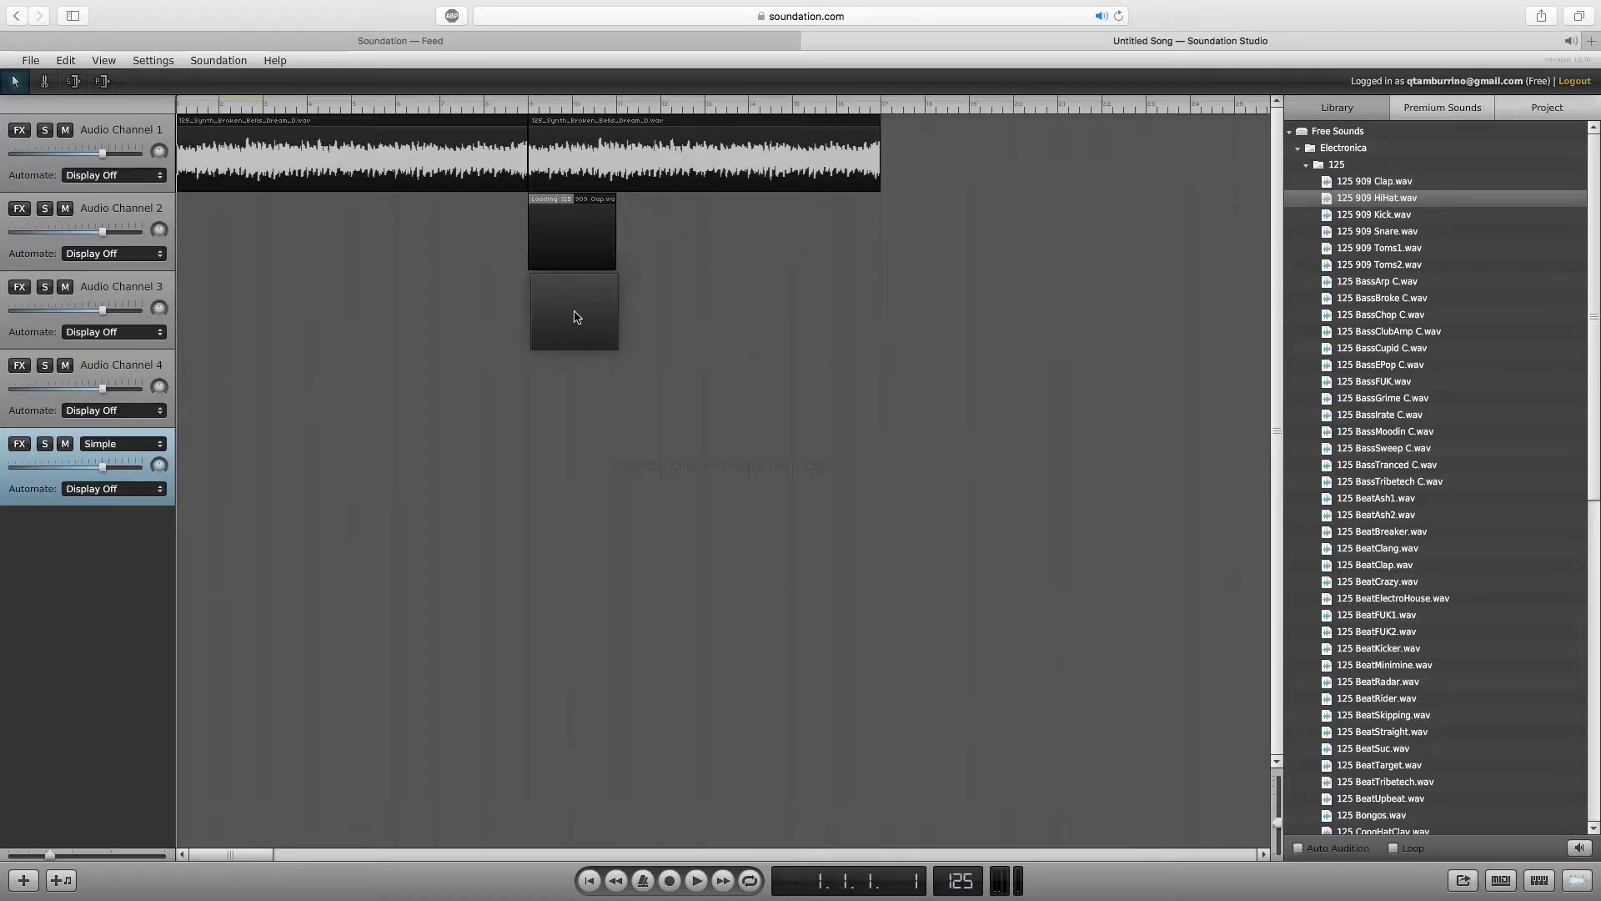
left_click_drag(1380, 218, 575, 394)
Copy the clap, hi-hat and kick clips together and place two pasted sets end to end behind the originals.
left_click_drag(510, 239, 582, 386)
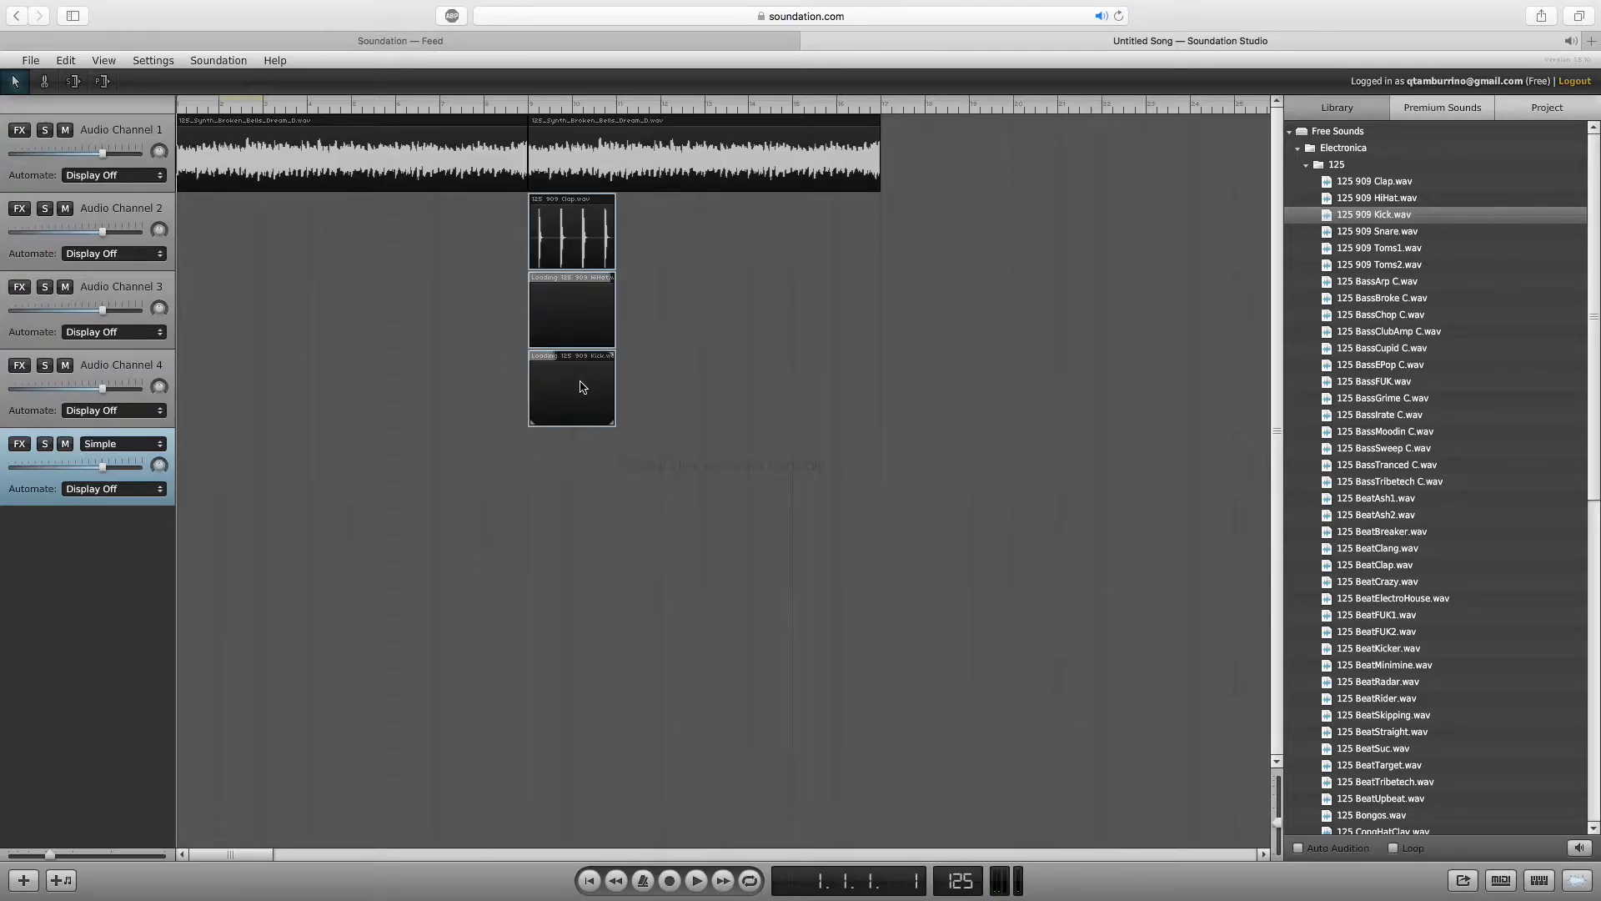
key("super+c")
key("super+v")
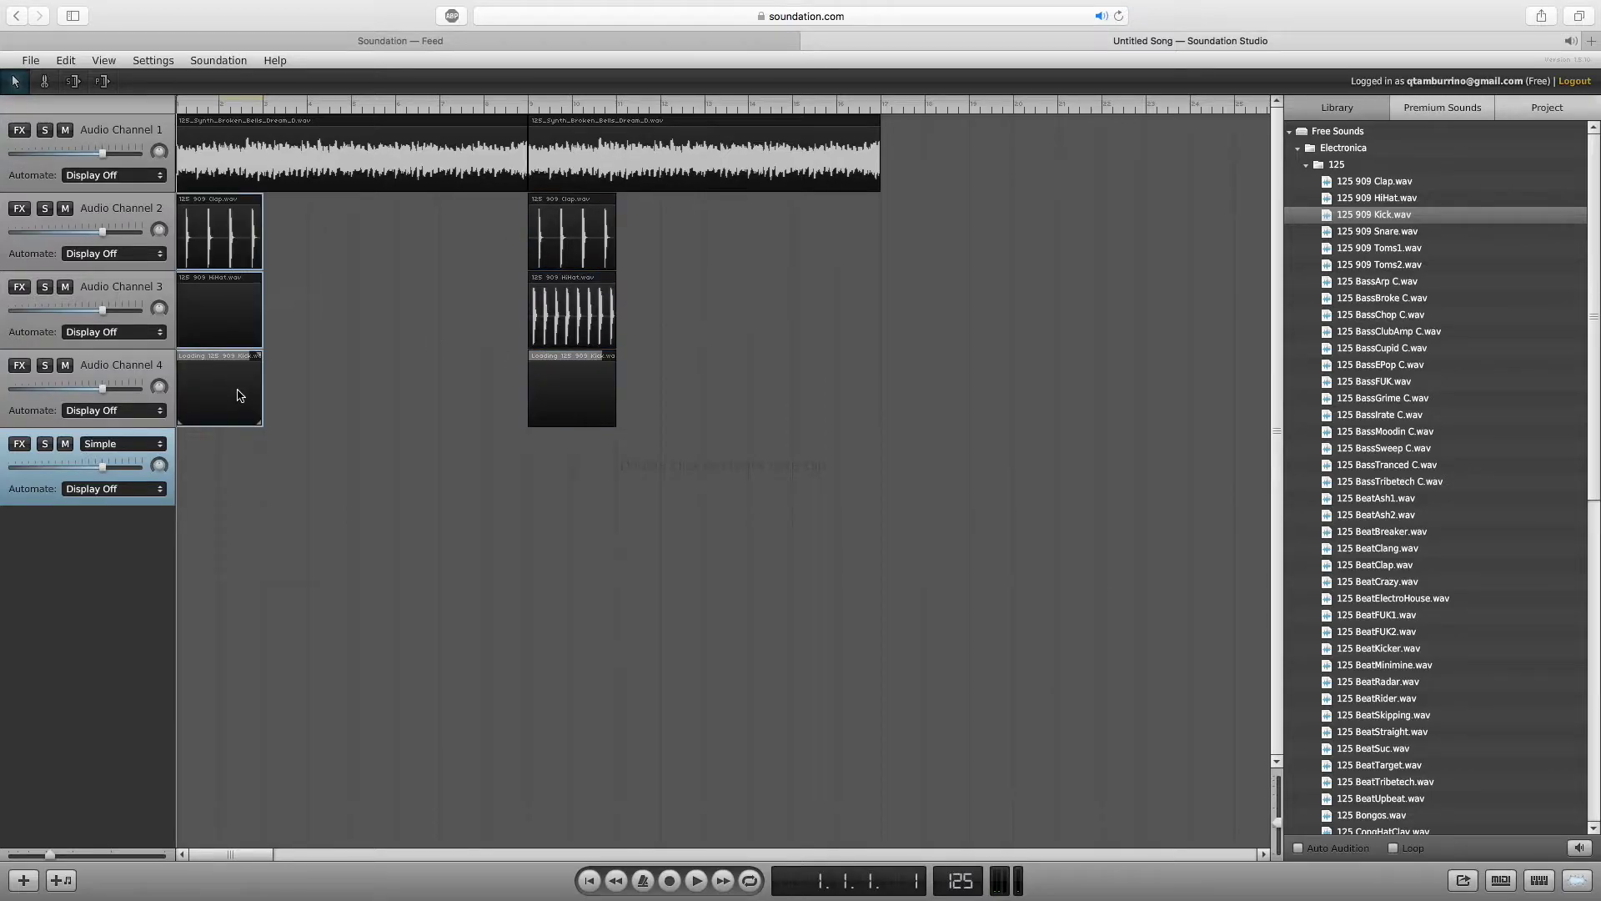
left_click_drag(240, 395, 679, 358)
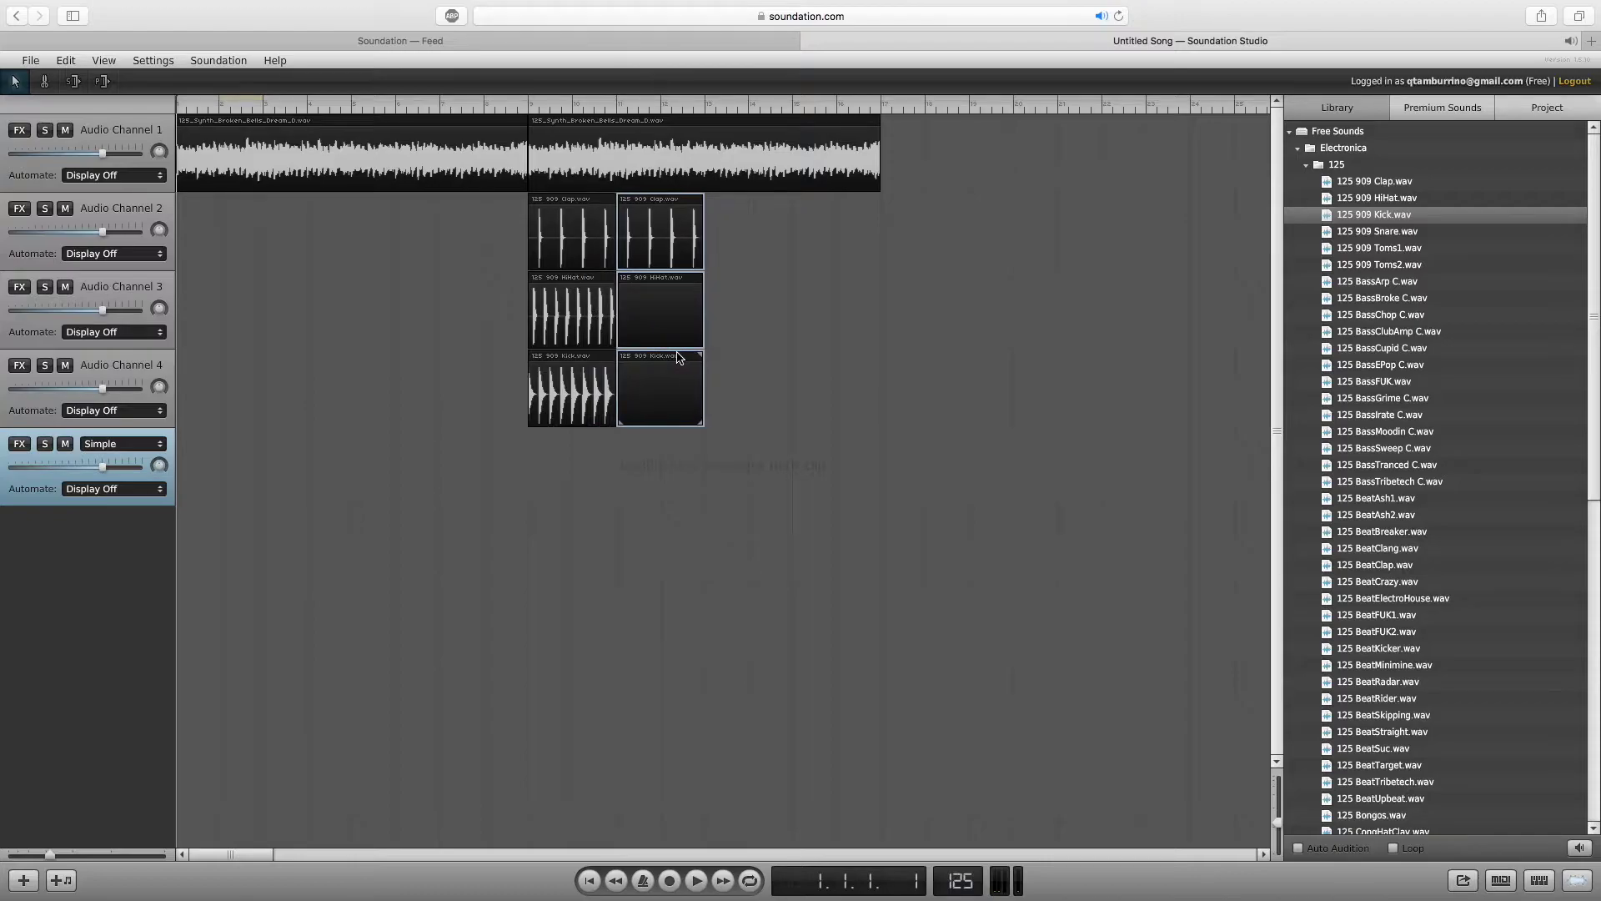
key("super+v")
left_click_drag(241, 393, 761, 368)
left_click(751, 388)
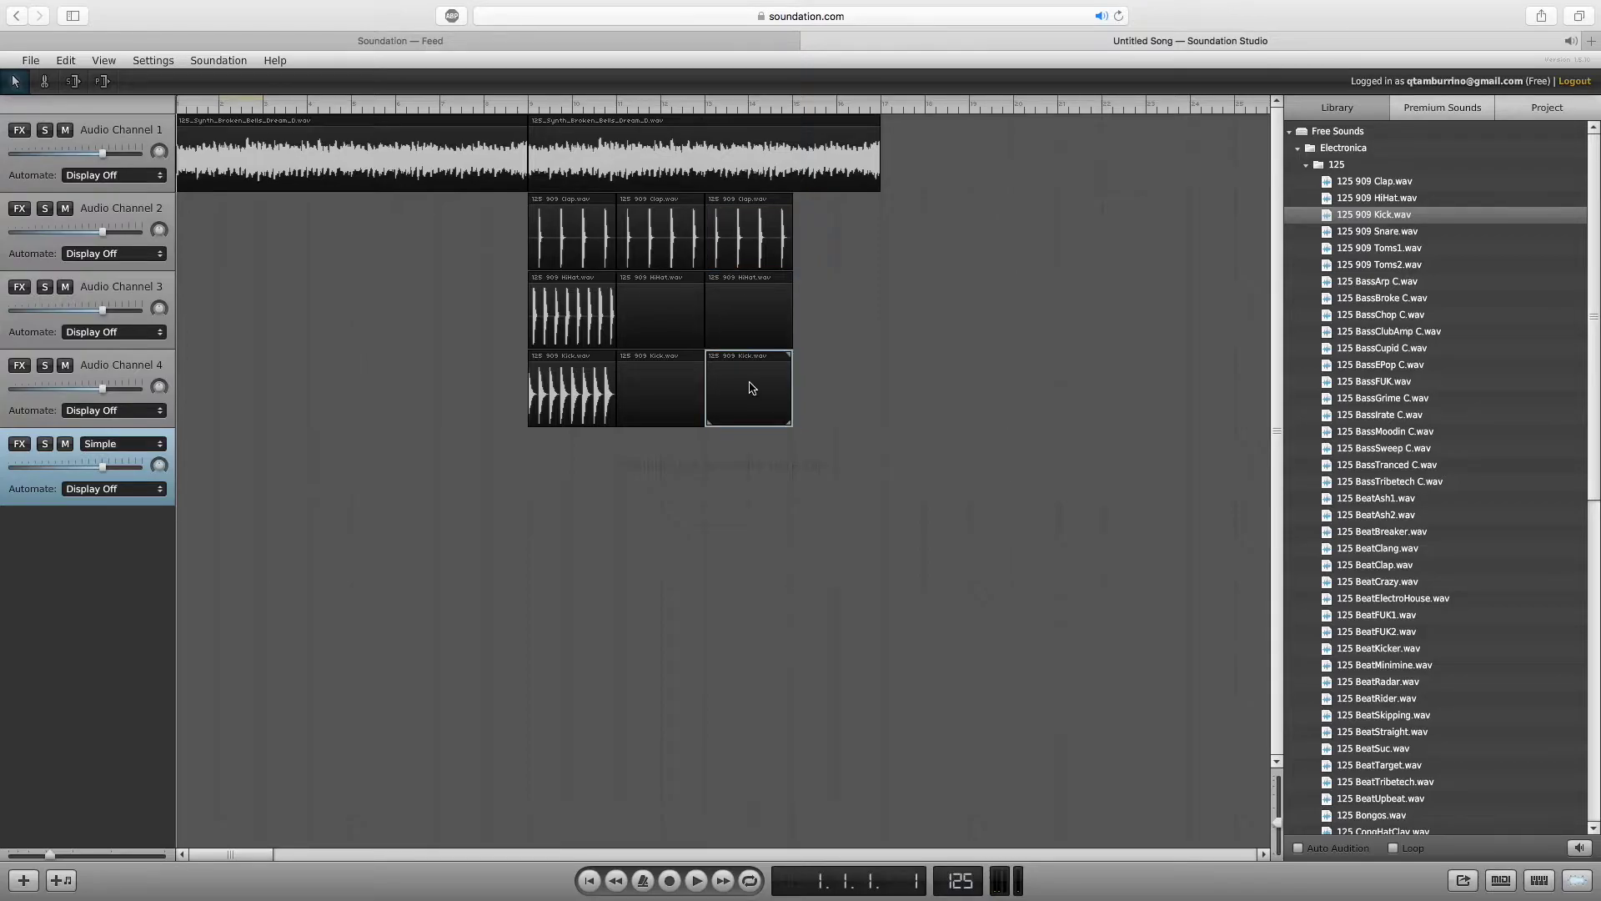
Delete the two copied hi-hat clips and the two copied kick clips from Audio Channels 3 and 4, keeping the originals.
key("Delete")
left_click(745, 315)
key("Delete")
left_click(663, 315)
key("Delete")
left_click(648, 395)
key("Delete")
Copy the kick clip and place three copies end to end after the original on Audio Channel 4.
left_click(575, 403)
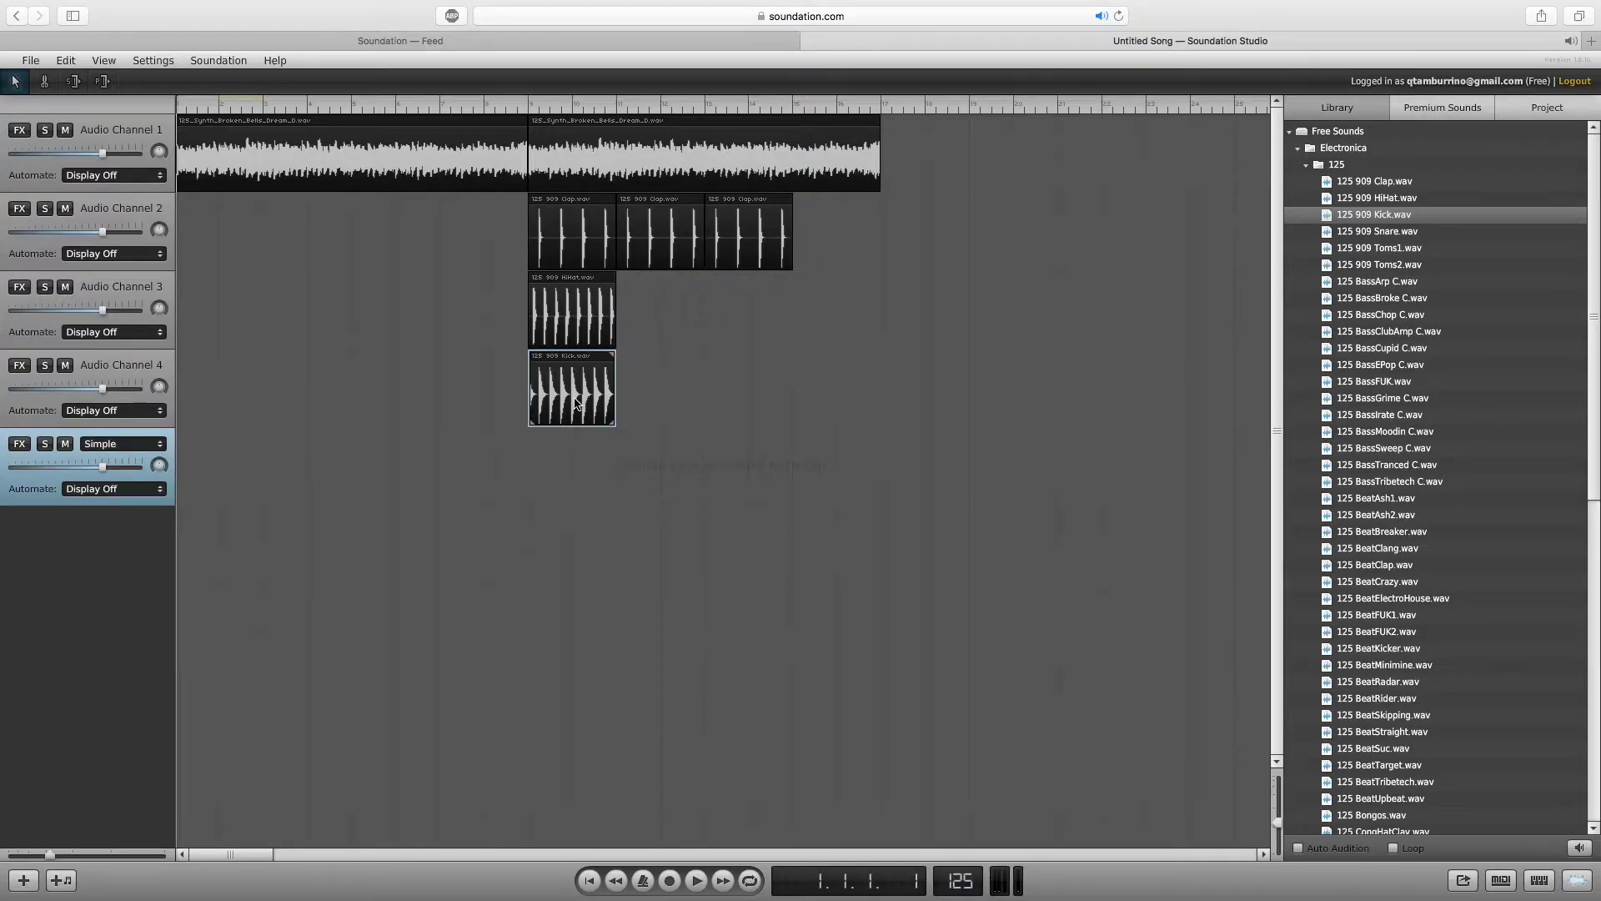
key("ctrl+v")
key("ctrl+d")
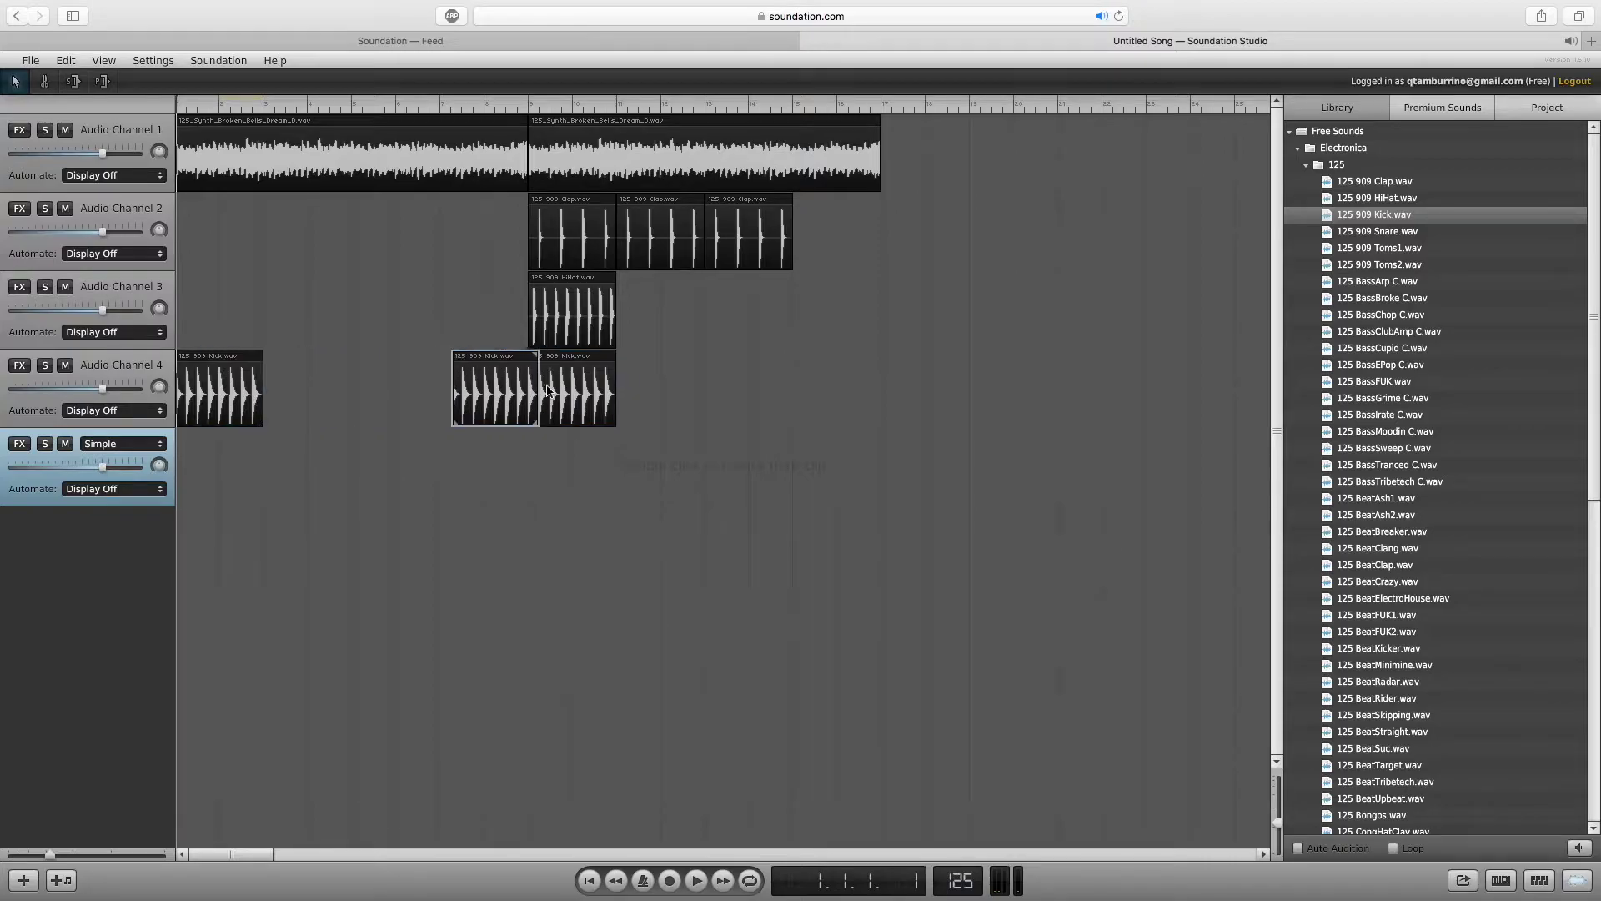
left_click_drag(248, 402, 763, 403)
left_click(553, 315)
left_click_drag(244, 392, 854, 414)
Copy the hi-hat clip, place three copies end to end after the original on Audio Channel 3 and delete the surplus copy.
left_click(543, 317)
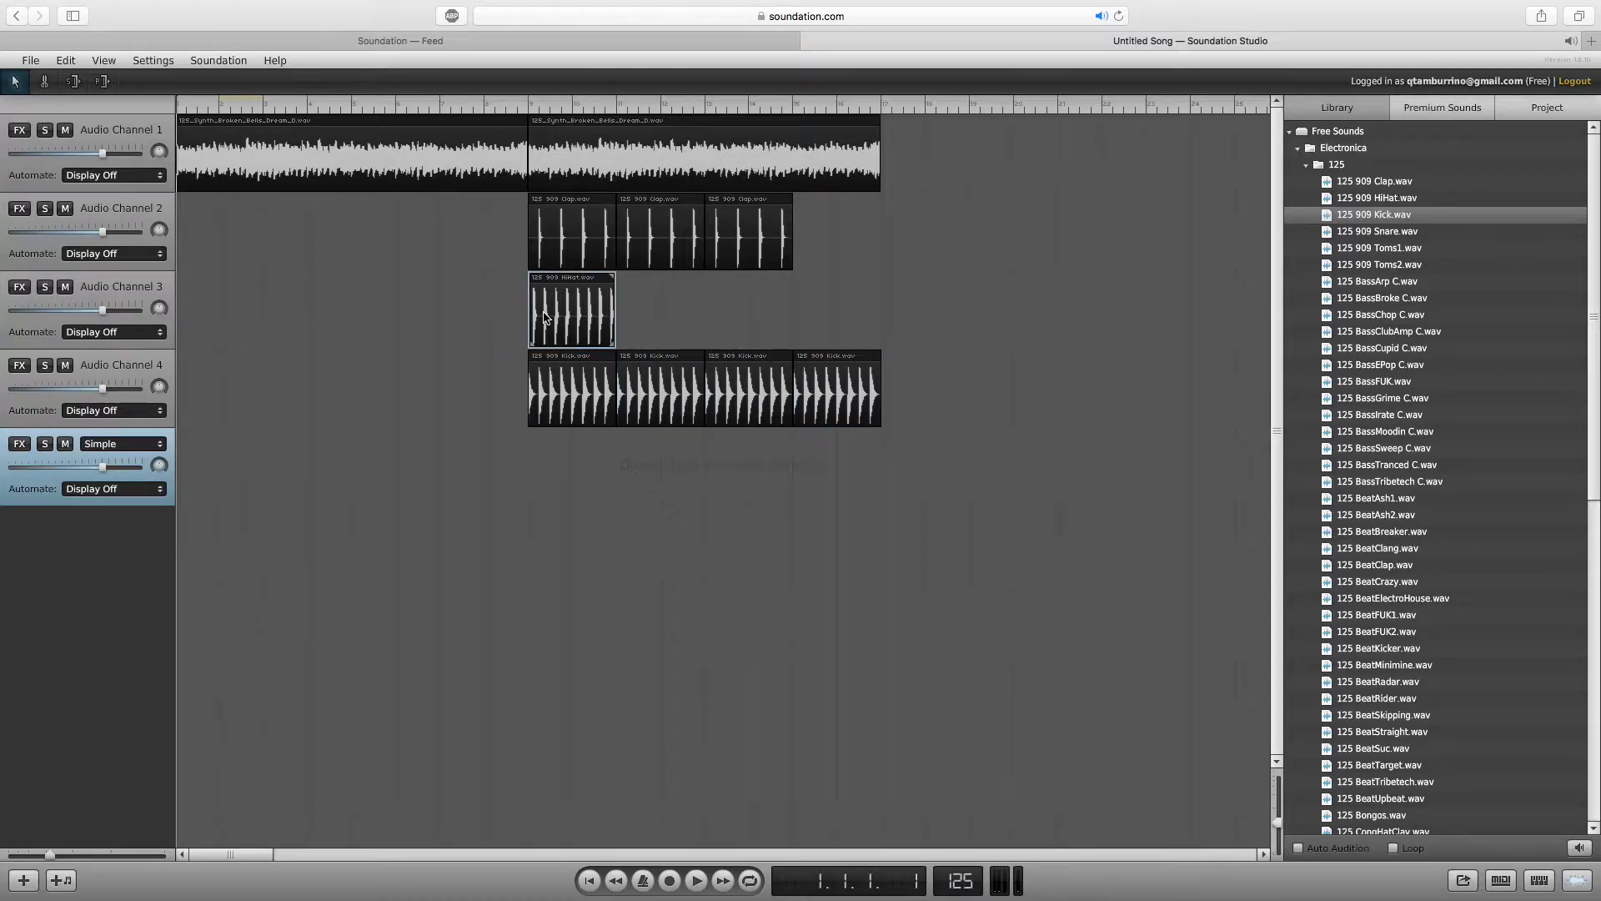
key("ctrl+v")
left_click_drag(219, 308, 657, 299)
left_click(256, 314)
left_click_drag(258, 315, 750, 301)
left_click_drag(230, 314, 836, 317)
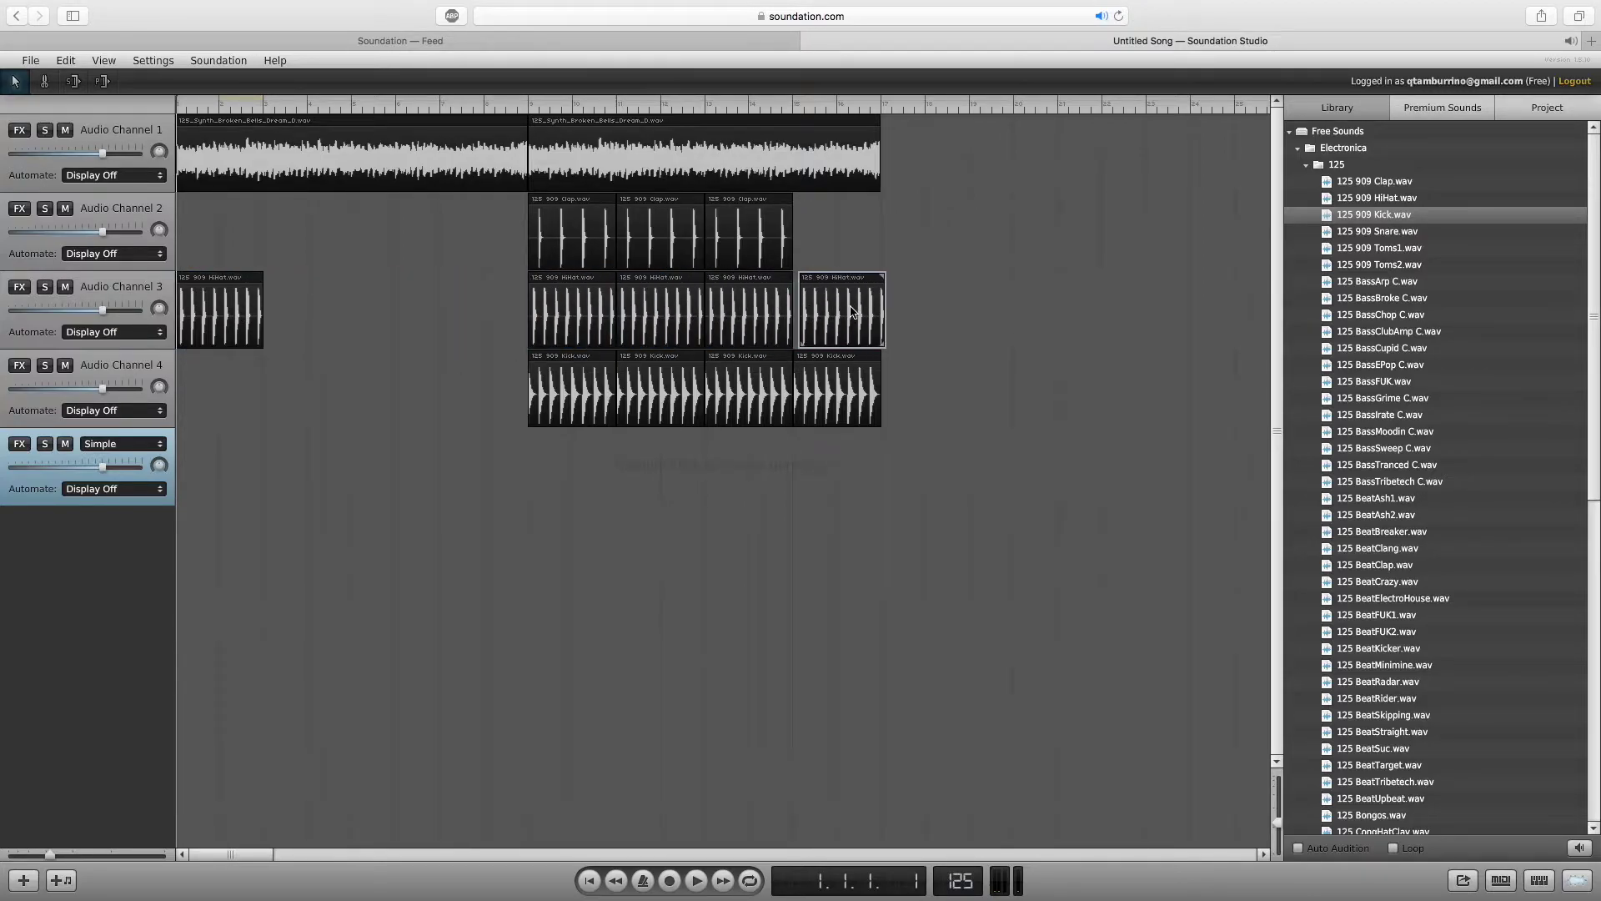
left_click(200, 326)
key("BackSpace")
Copy the last clap clip, place the copy directly behind it on Audio Channel 2 and play the song.
left_click(780, 231)
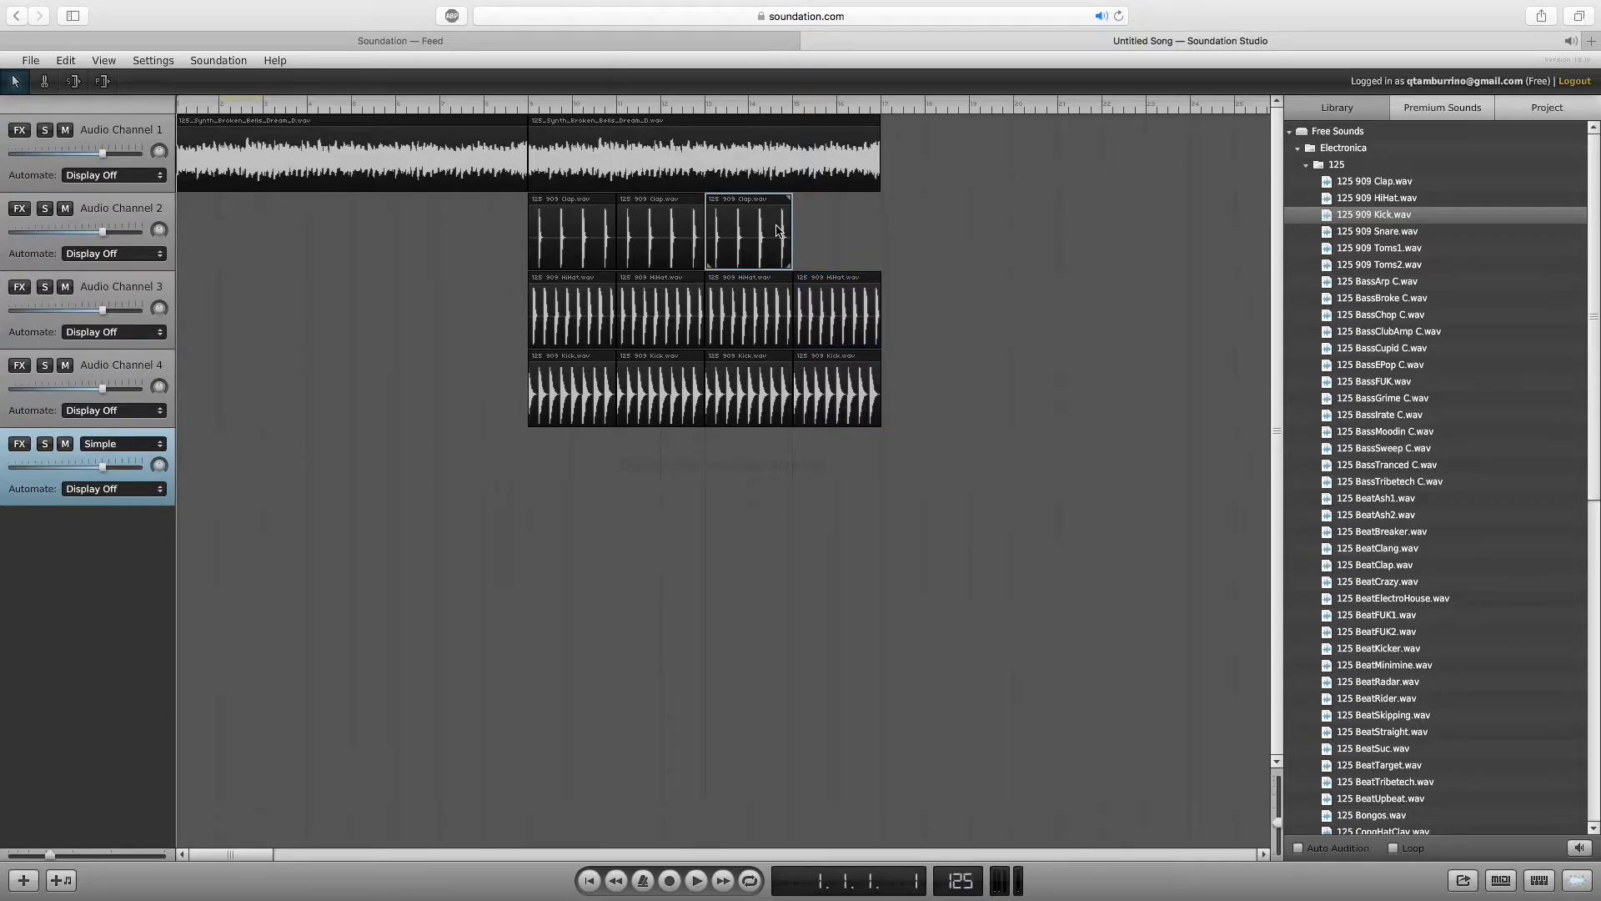
key("ctrl+c")
key("ctrl+v")
left_click_drag(200, 235, 823, 237)
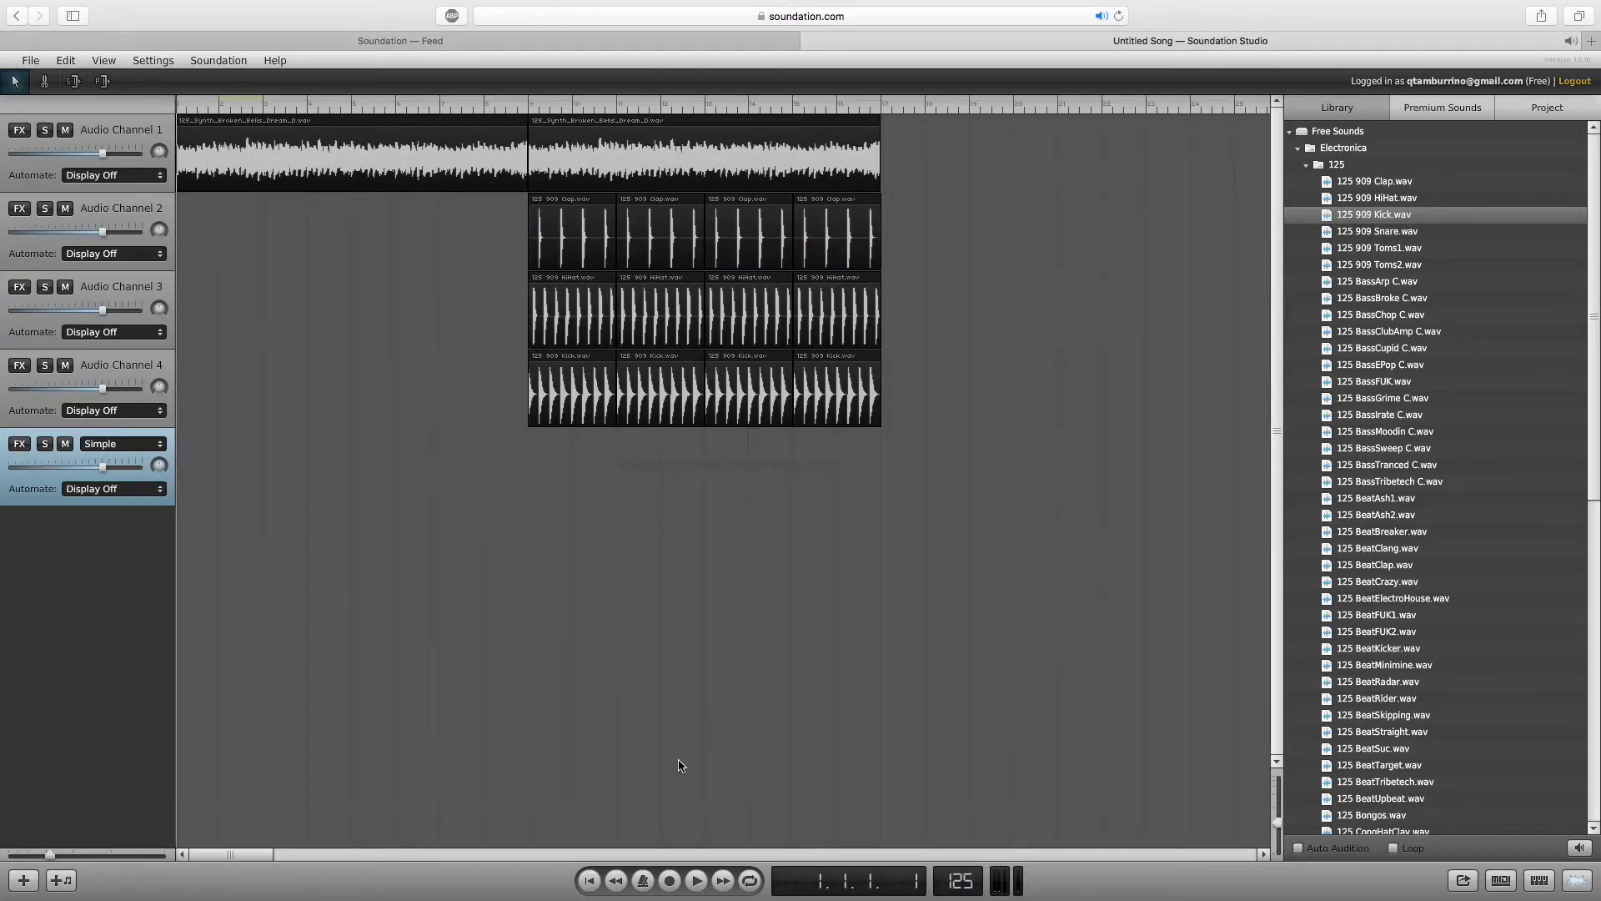
left_click(697, 882)
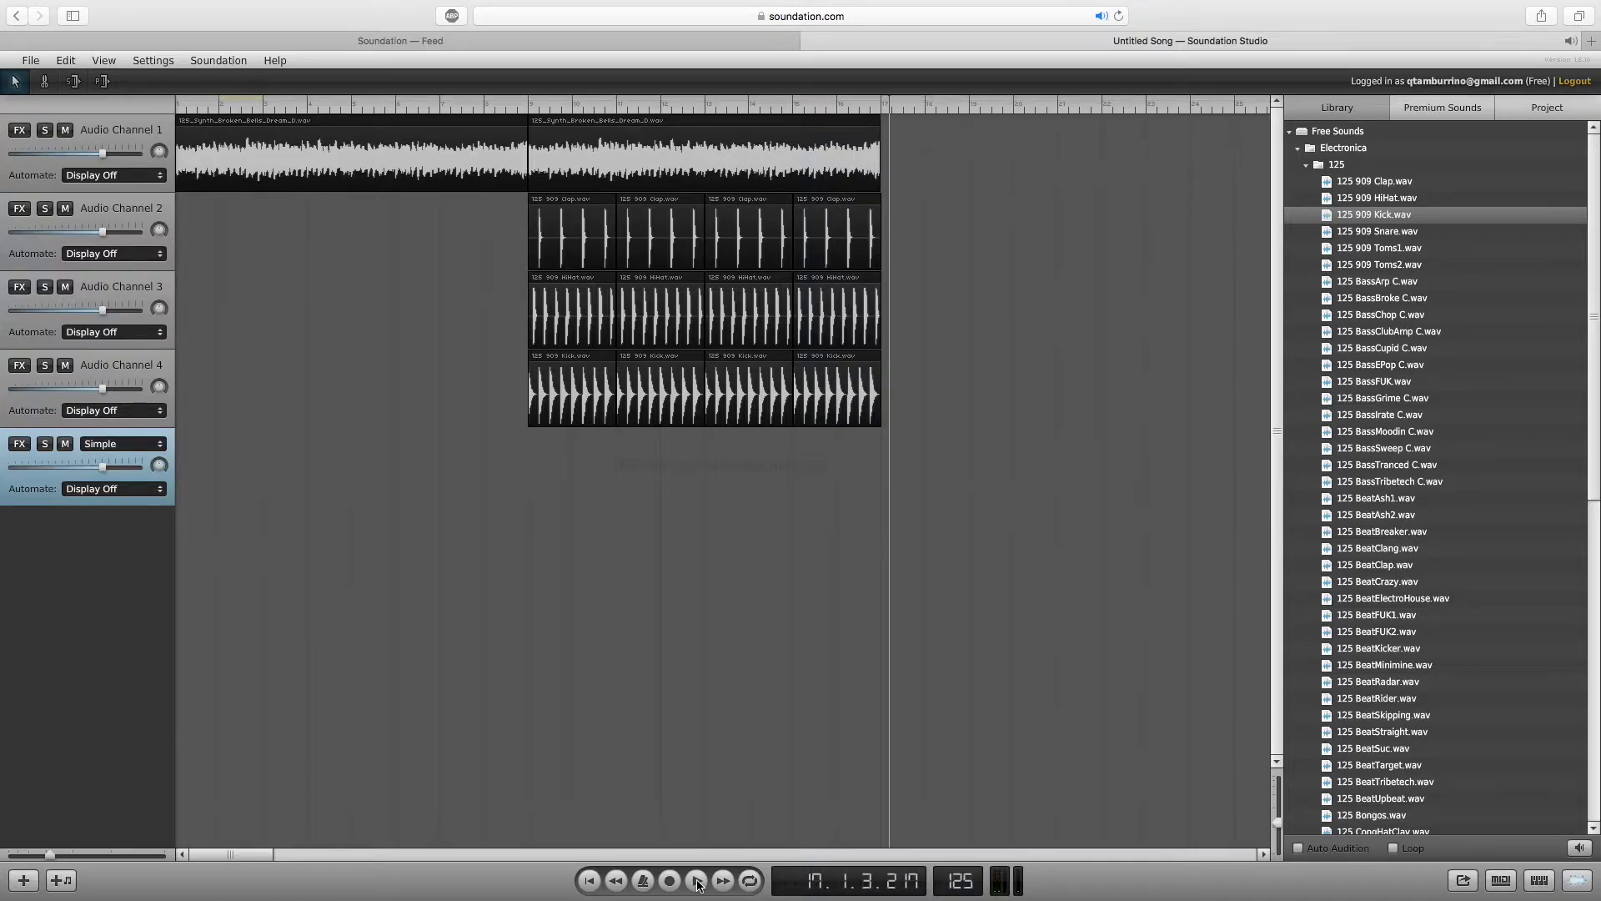
Open Electronica's 130 folder and delete both synth clips from Audio Channel 1.
mouse_move(1593, 271)
left_mouse_down()
mouse_move(1593, 617)
mouse_move(1598, 255)
left_mouse_up()
left_click(1307, 166)
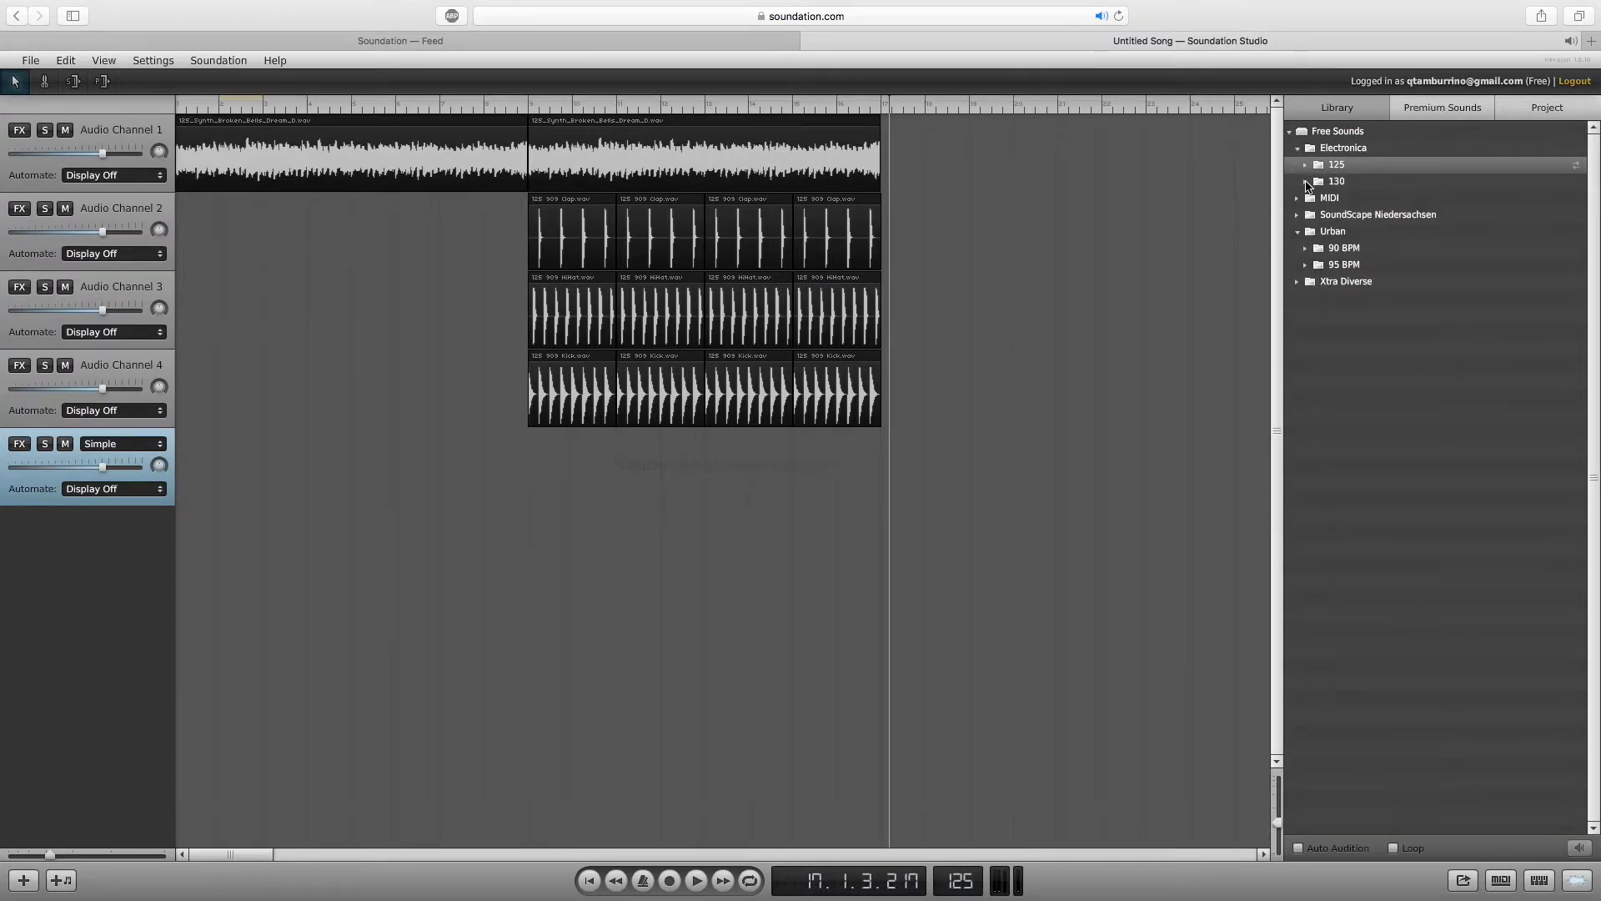
left_click(1306, 182)
left_click_drag(998, 500, 321, 163)
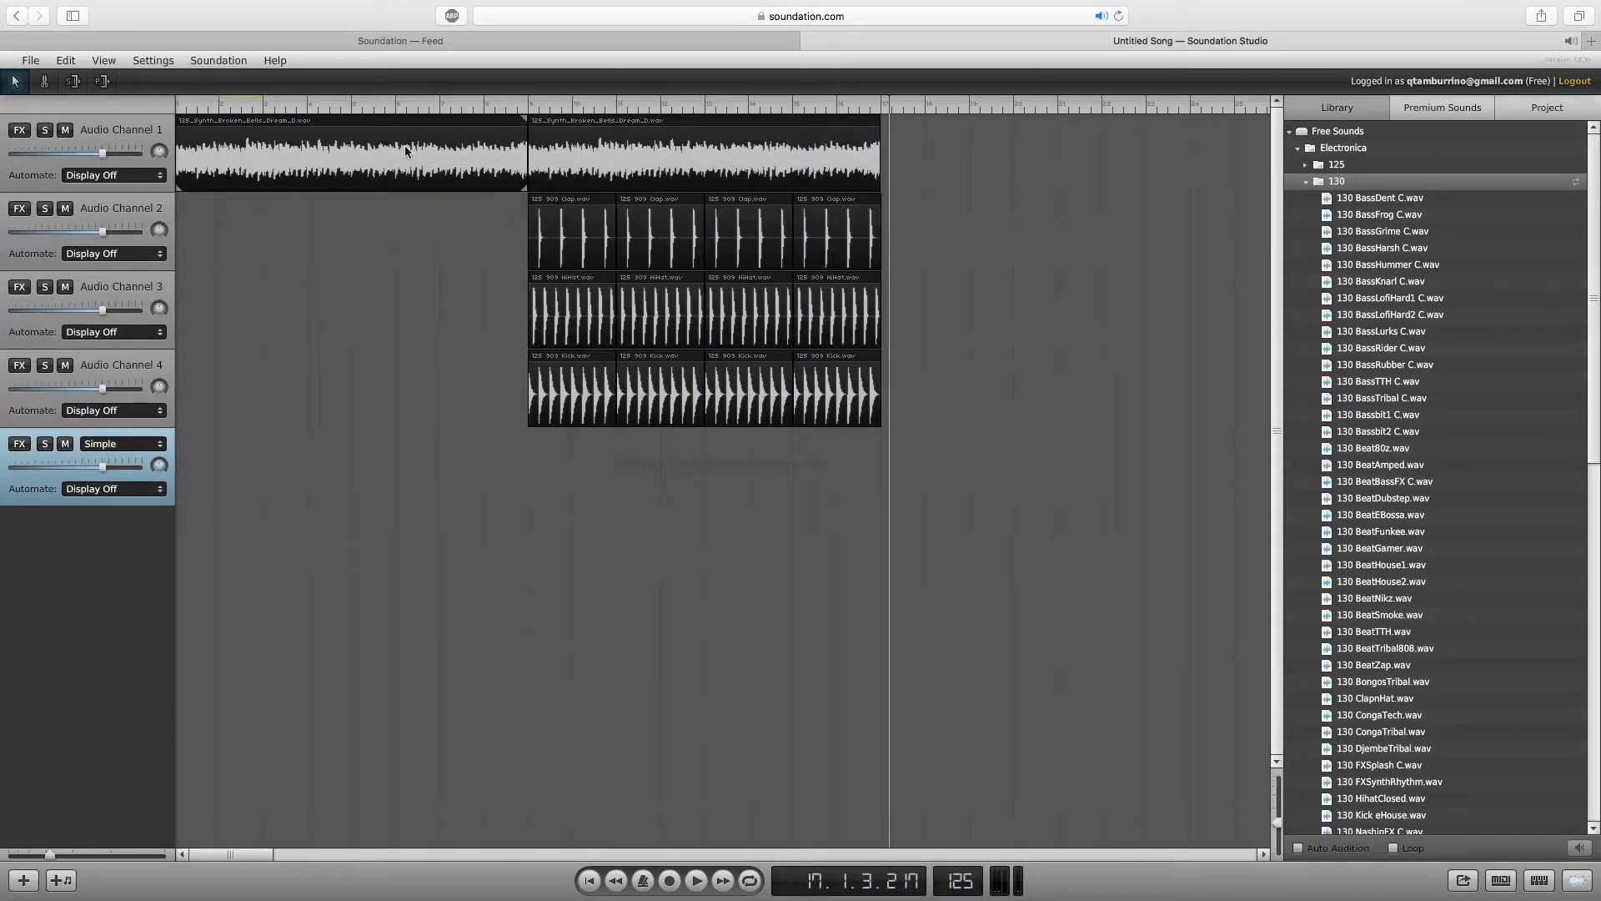
key("BackSpace")
left_click(643, 164)
key("BackSpace")
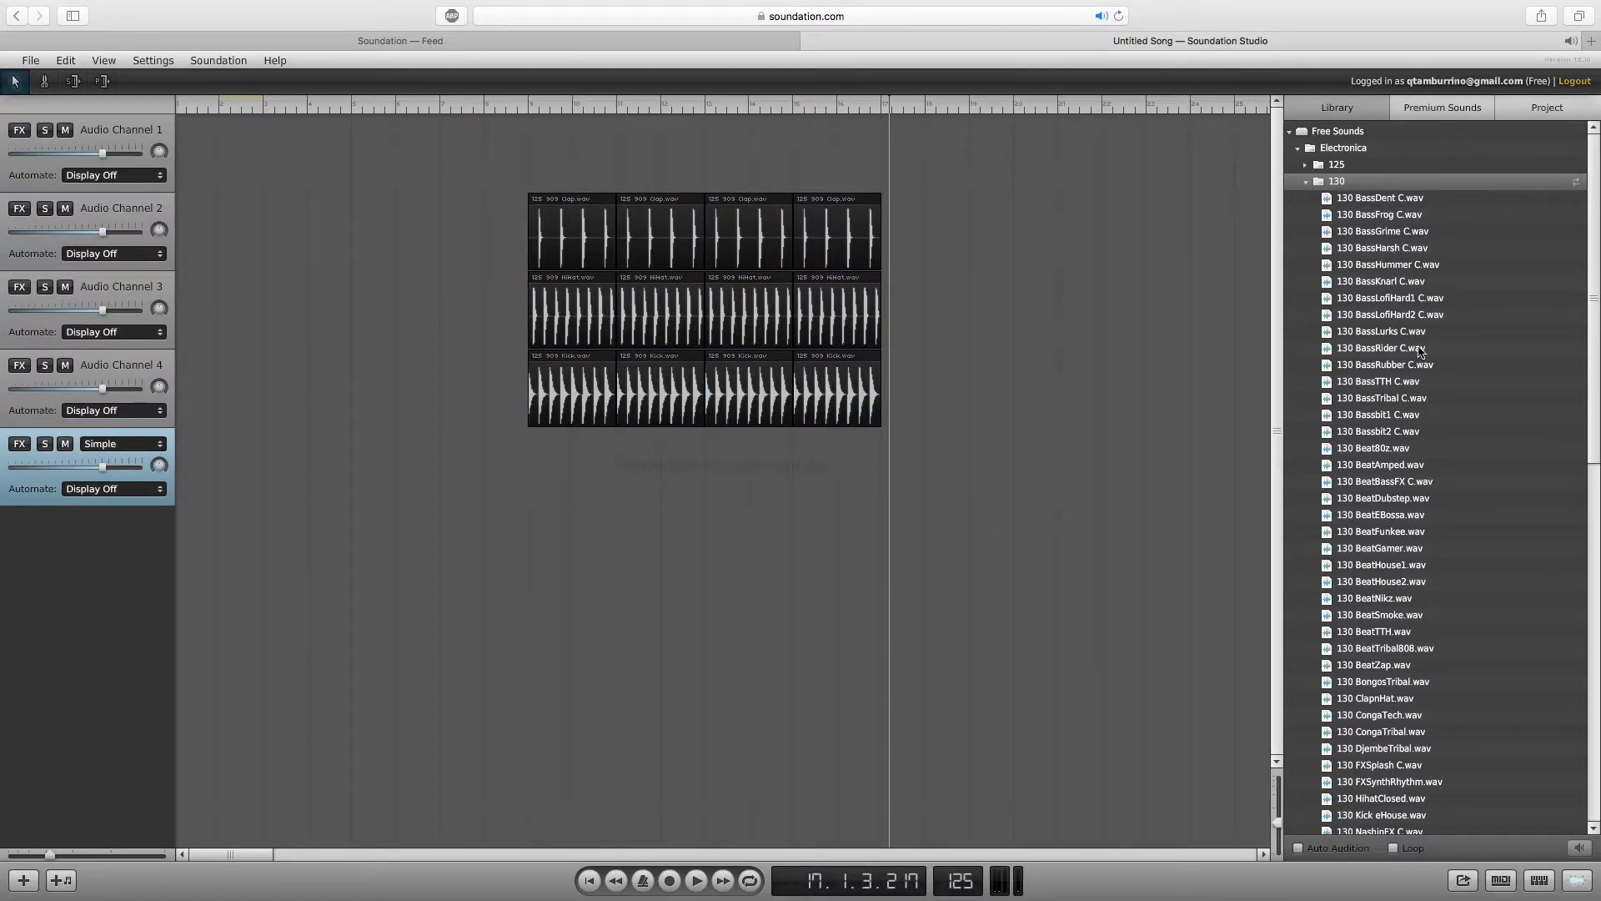
Place 130 SynthSidechained C.wav at the start of Audio Channel 1 without tempo adjustment and move the first clap clip to Audio Channel 2's start.
left_click_drag(1591, 293, 1591, 523)
left_click(1412, 638)
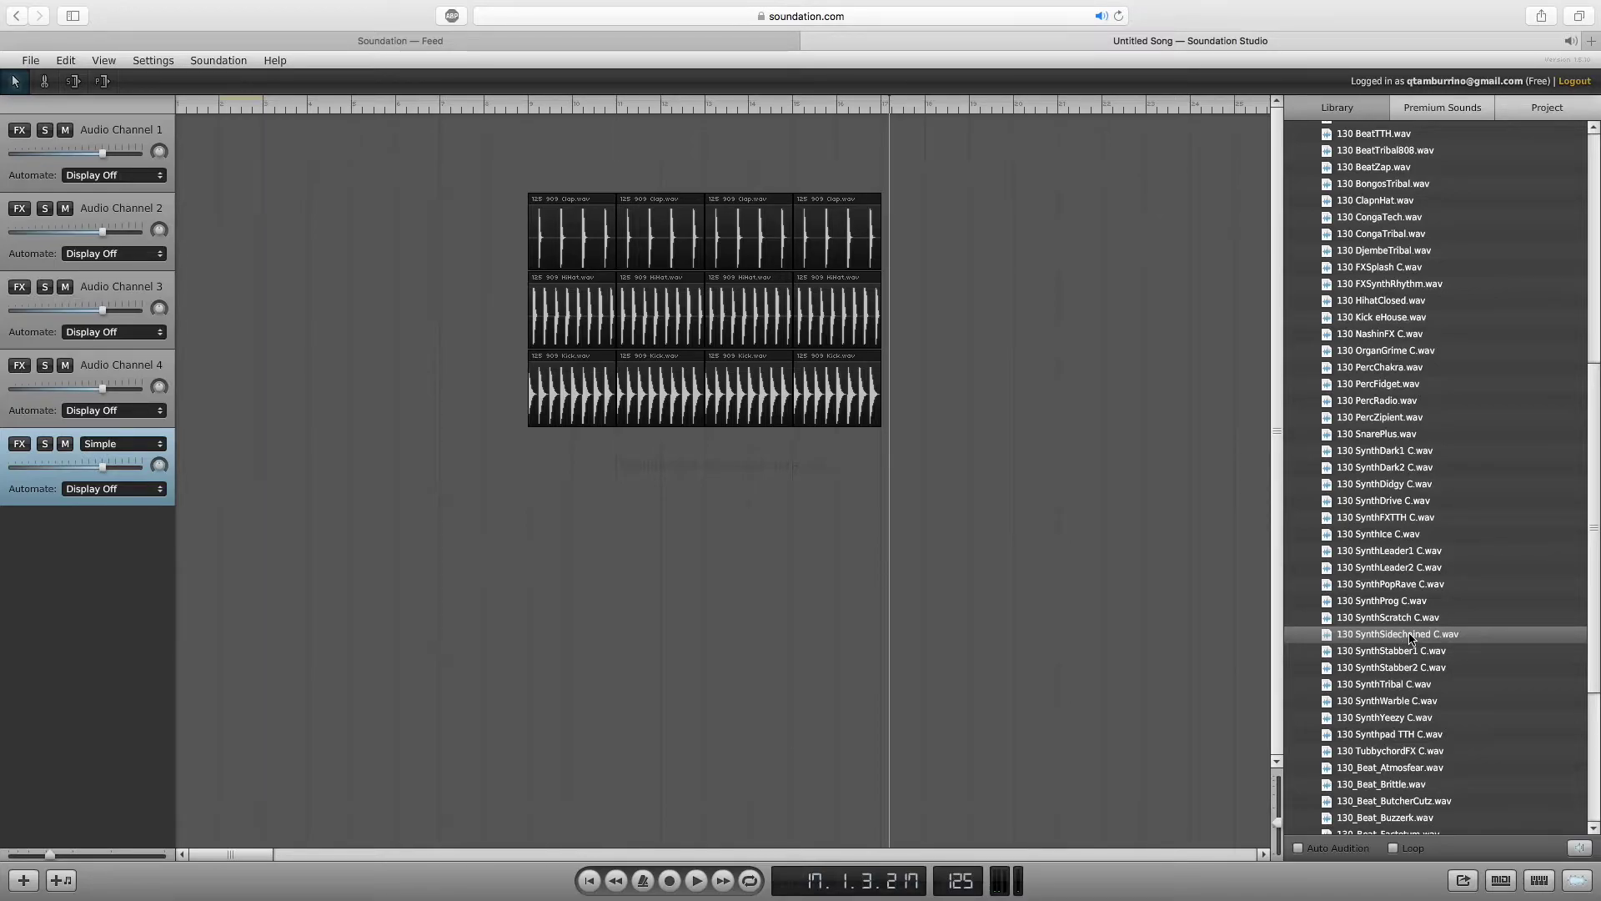
left_click_drag(1411, 638, 264, 161)
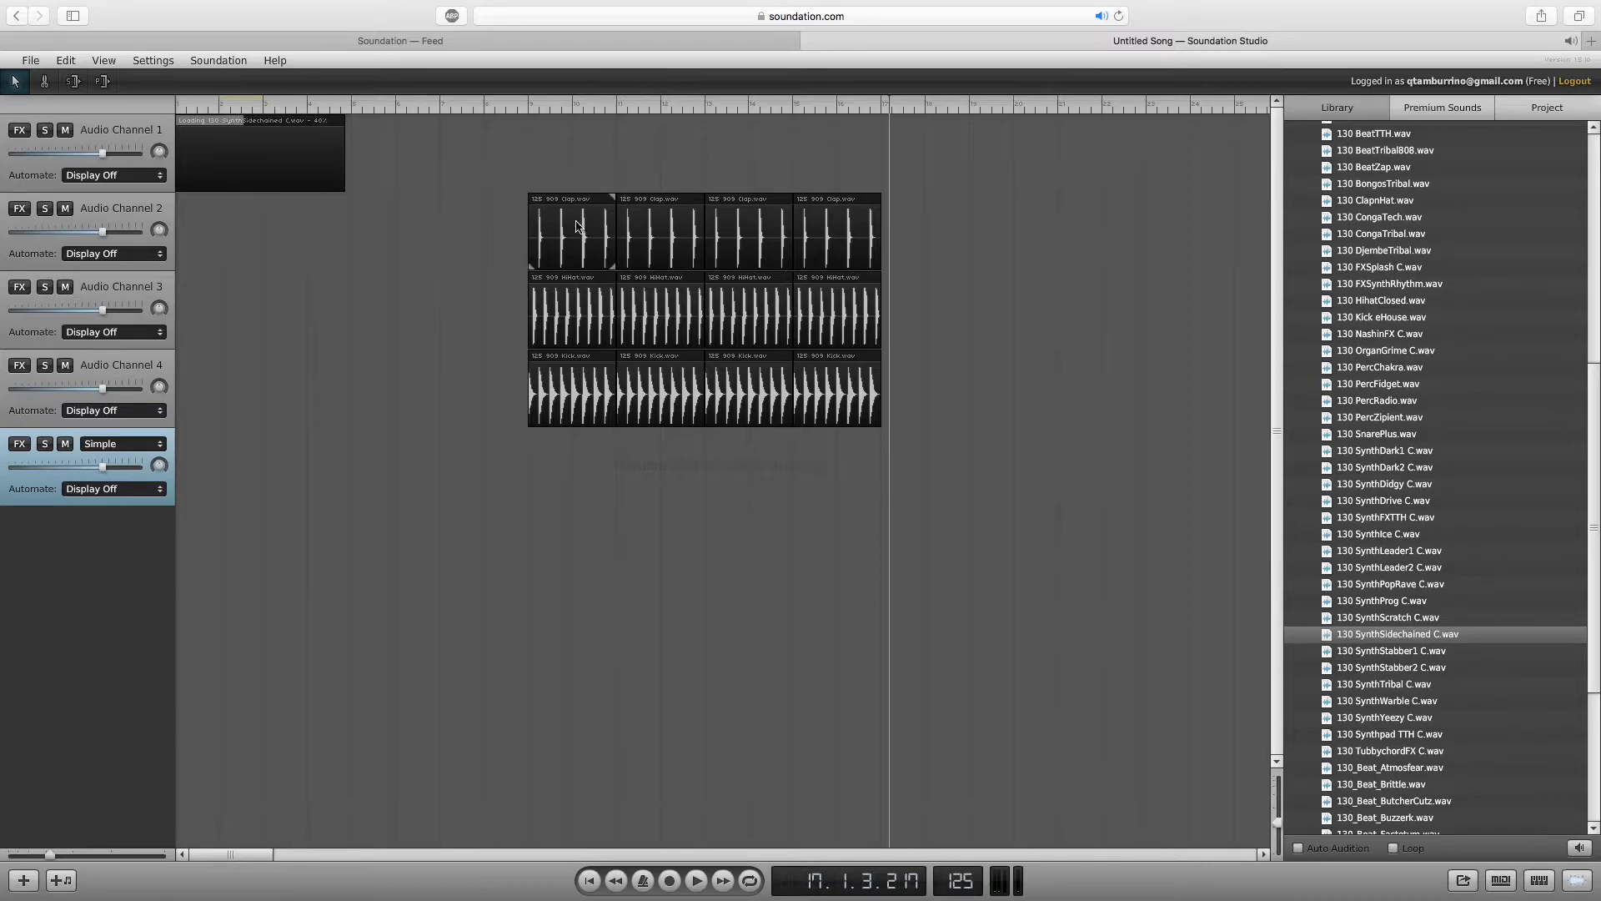
left_click_drag(578, 226, 225, 246)
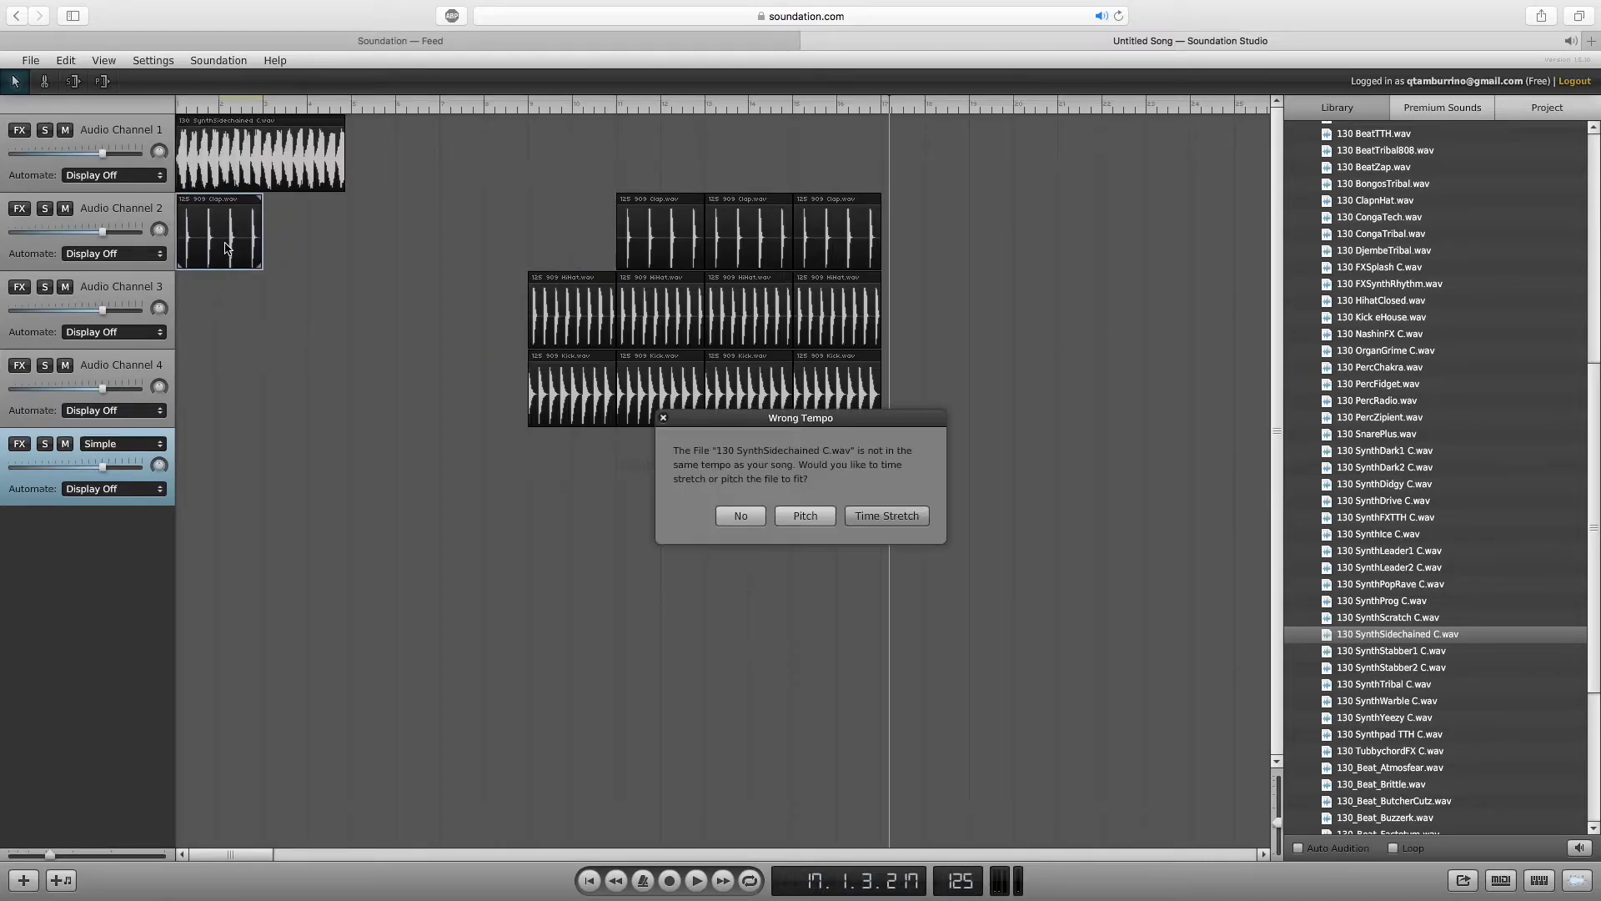
left_click(748, 522)
Move the clap clip on Audio Channel 2 so it starts where the synth clip ends.
left_click(364, 244)
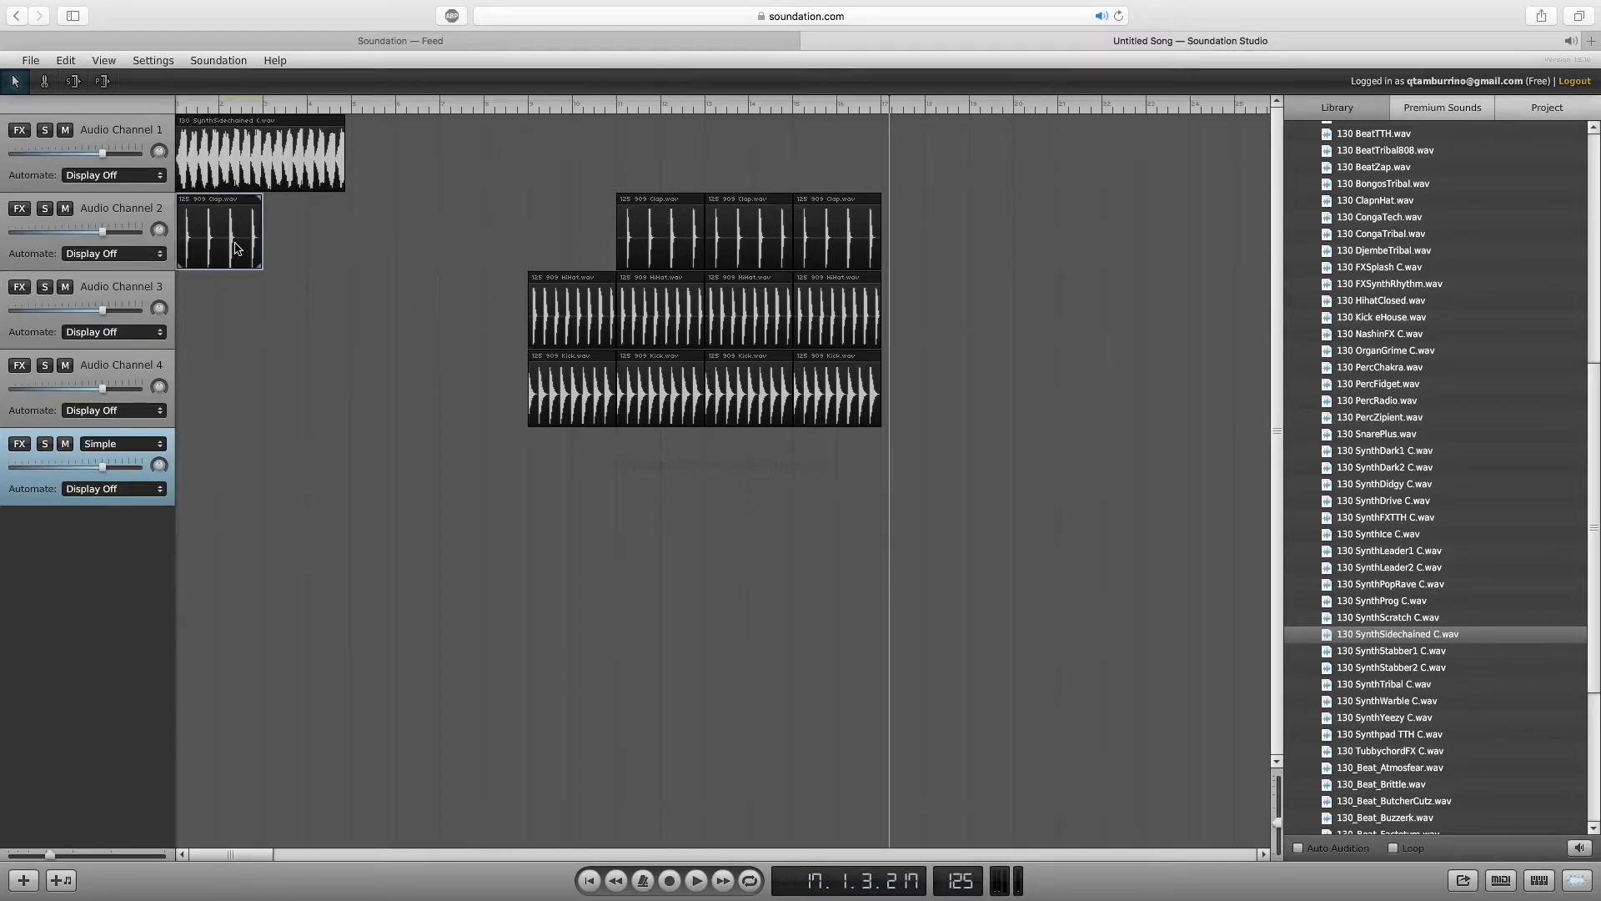
left_click_drag(232, 250, 398, 250)
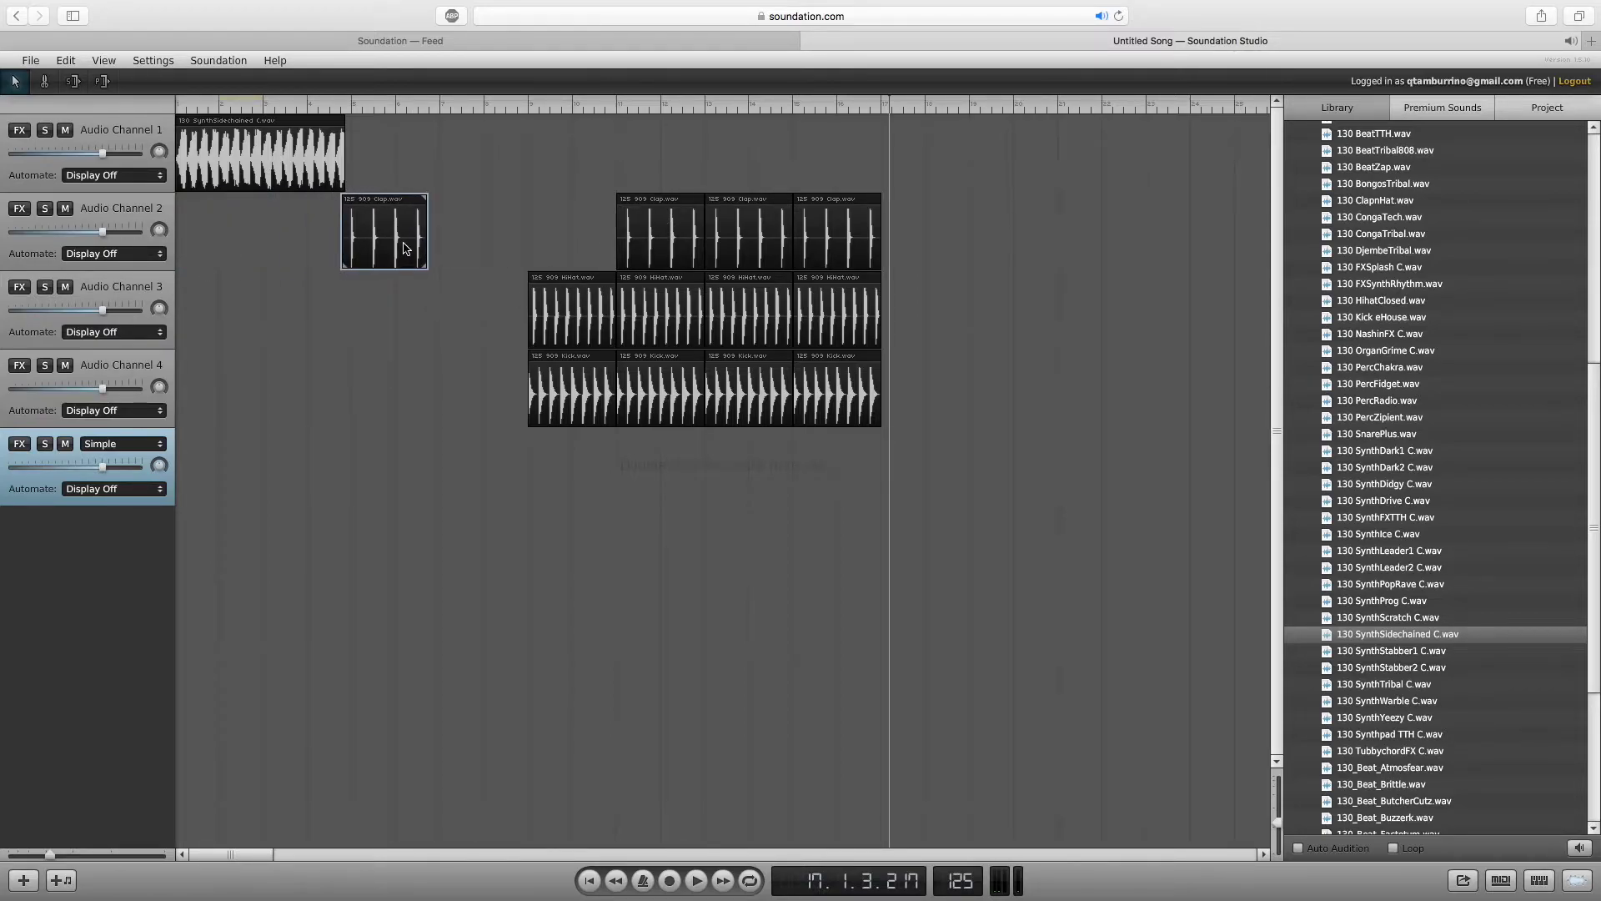
left_click_drag(410, 244, 408, 246)
Duplicate the SynthSidechained clip directly after the original and move the next clap clip directly behind the one beneath the duplicate.
left_click(305, 181)
key("super+c")
key("super+v")
left_click_drag(949, 158, 406, 159)
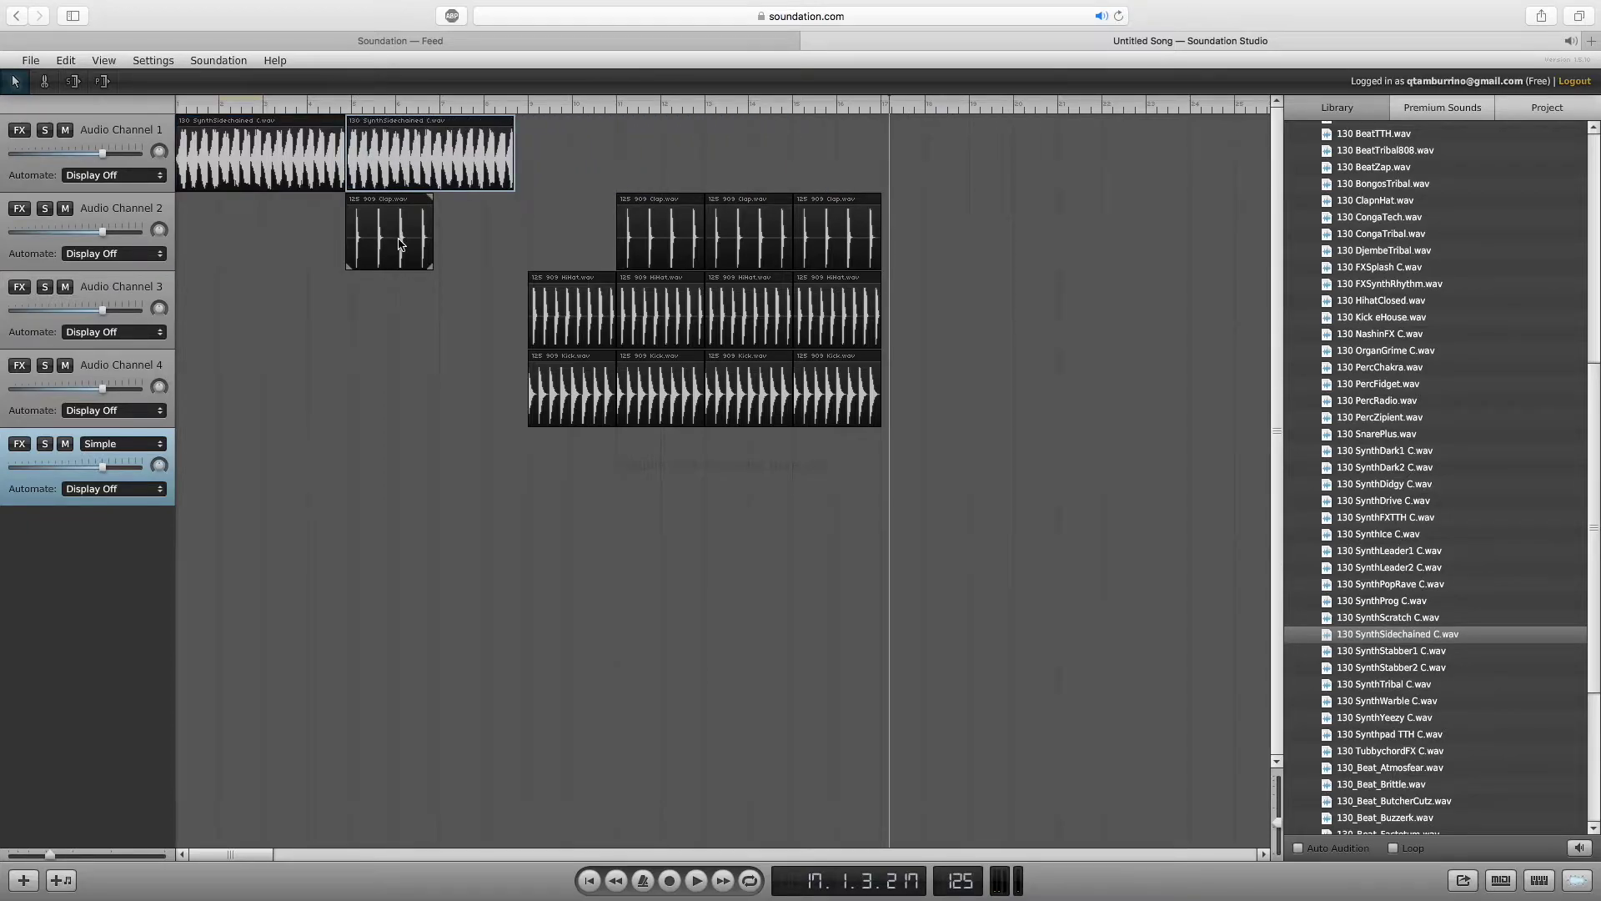
left_click_drag(671, 252, 489, 252)
Delete all hi-hat and kick clips and every clap clip except the first one on Audio Channel 2.
left_click(592, 324)
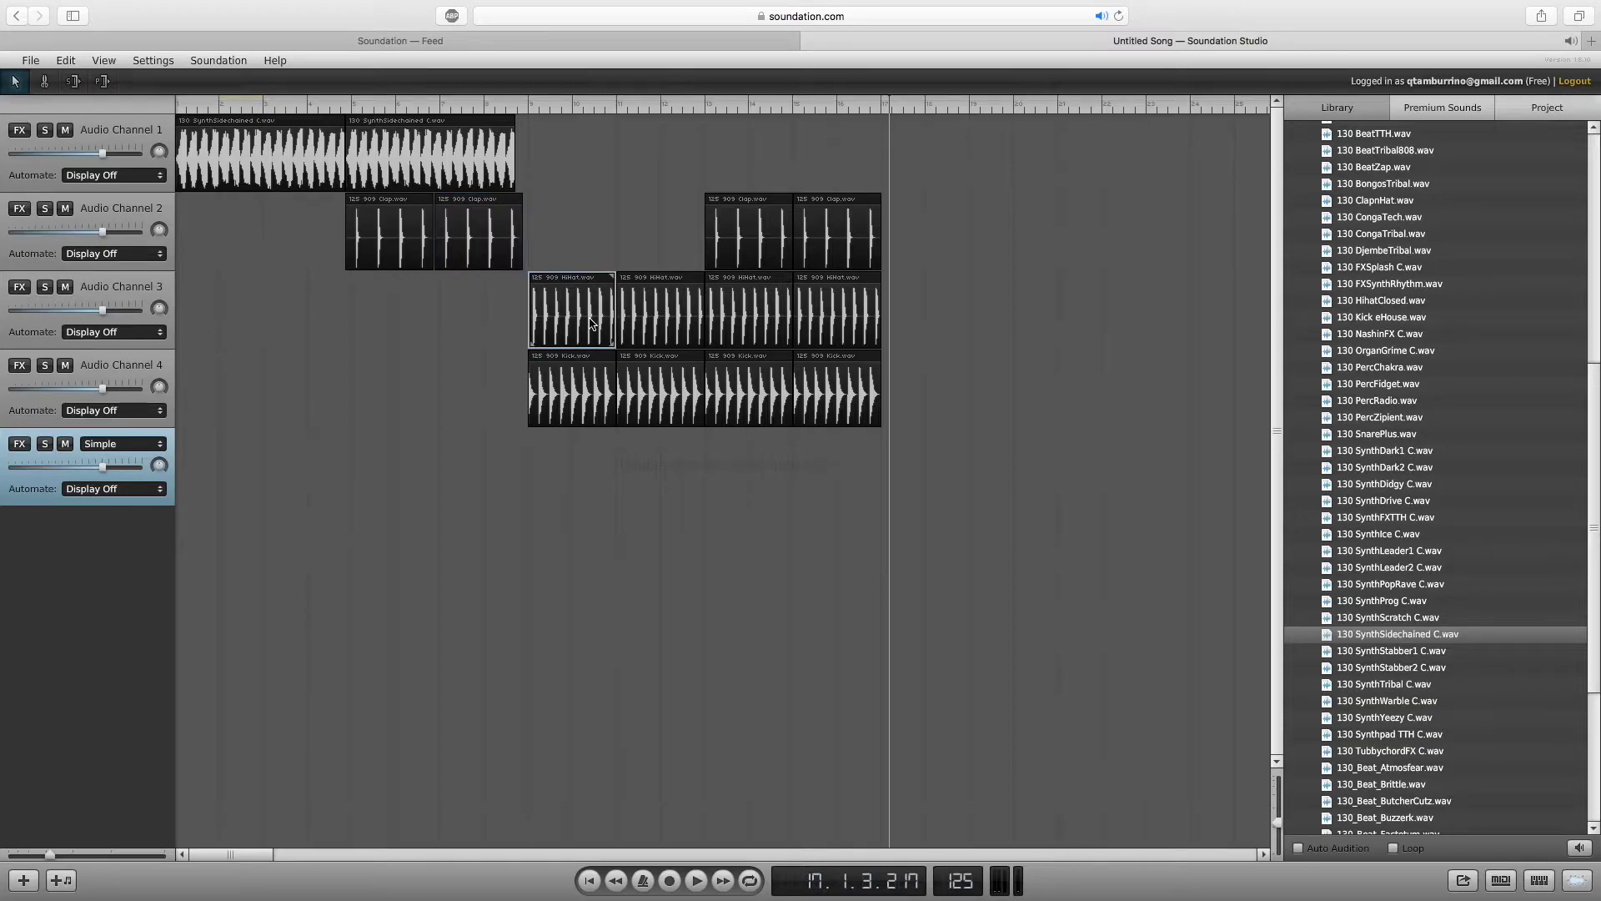
left_click_drag(498, 323, 888, 399)
left_click(813, 467)
left_click(561, 388)
left_click_drag(494, 466, 874, 232)
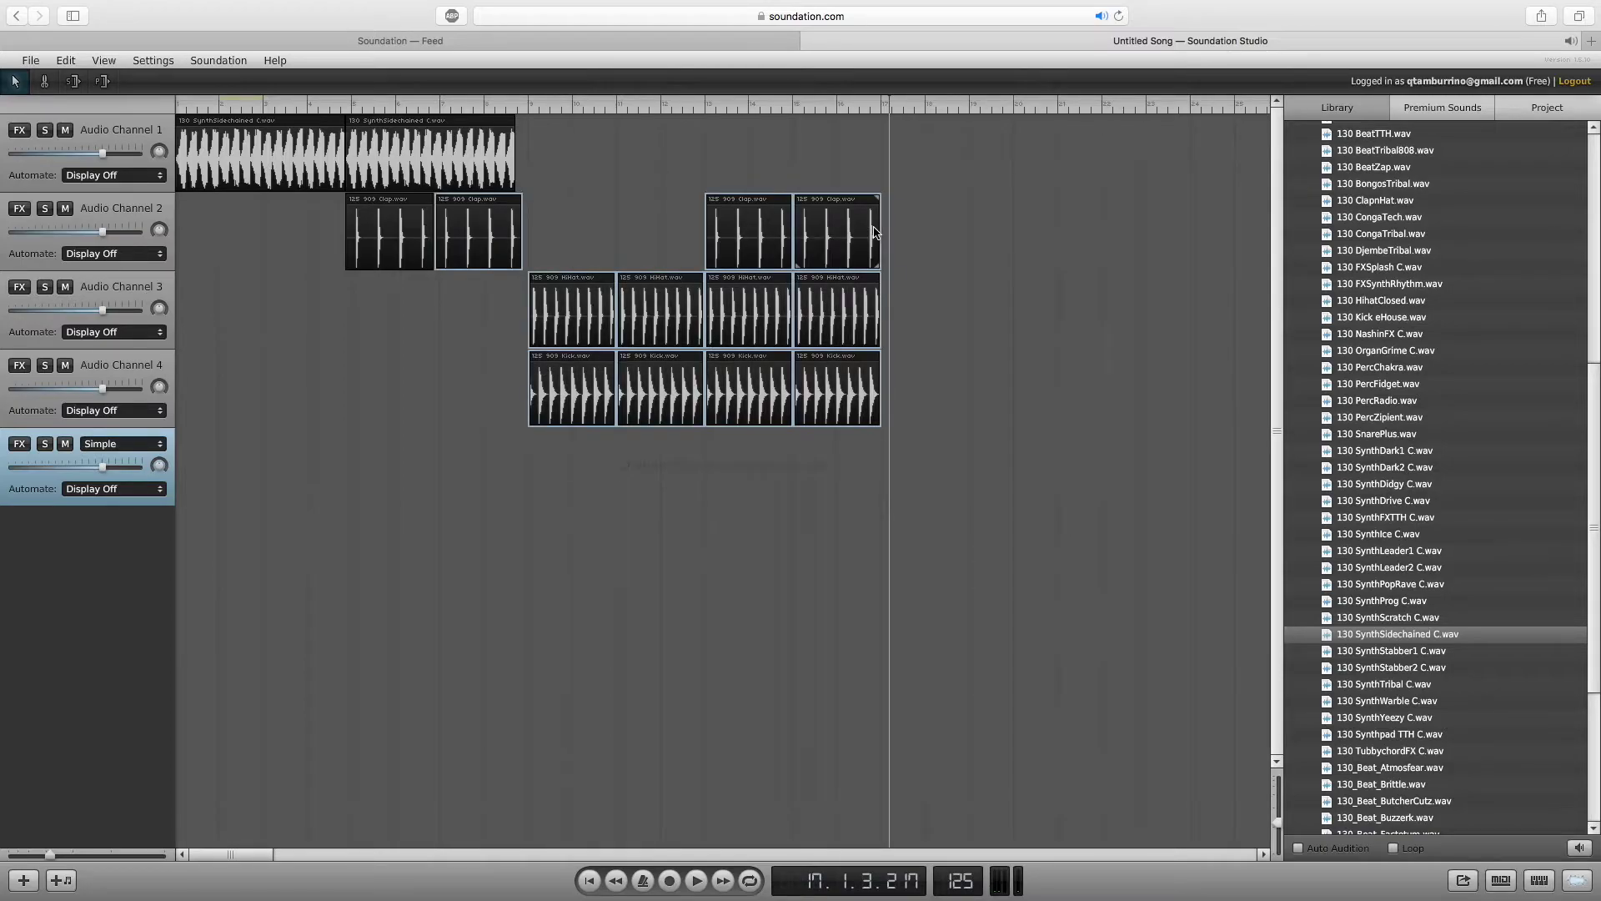
key("Delete")
Copy the remaining clap clip and place the copy directly after it on Audio Channel 2.
left_click(424, 237)
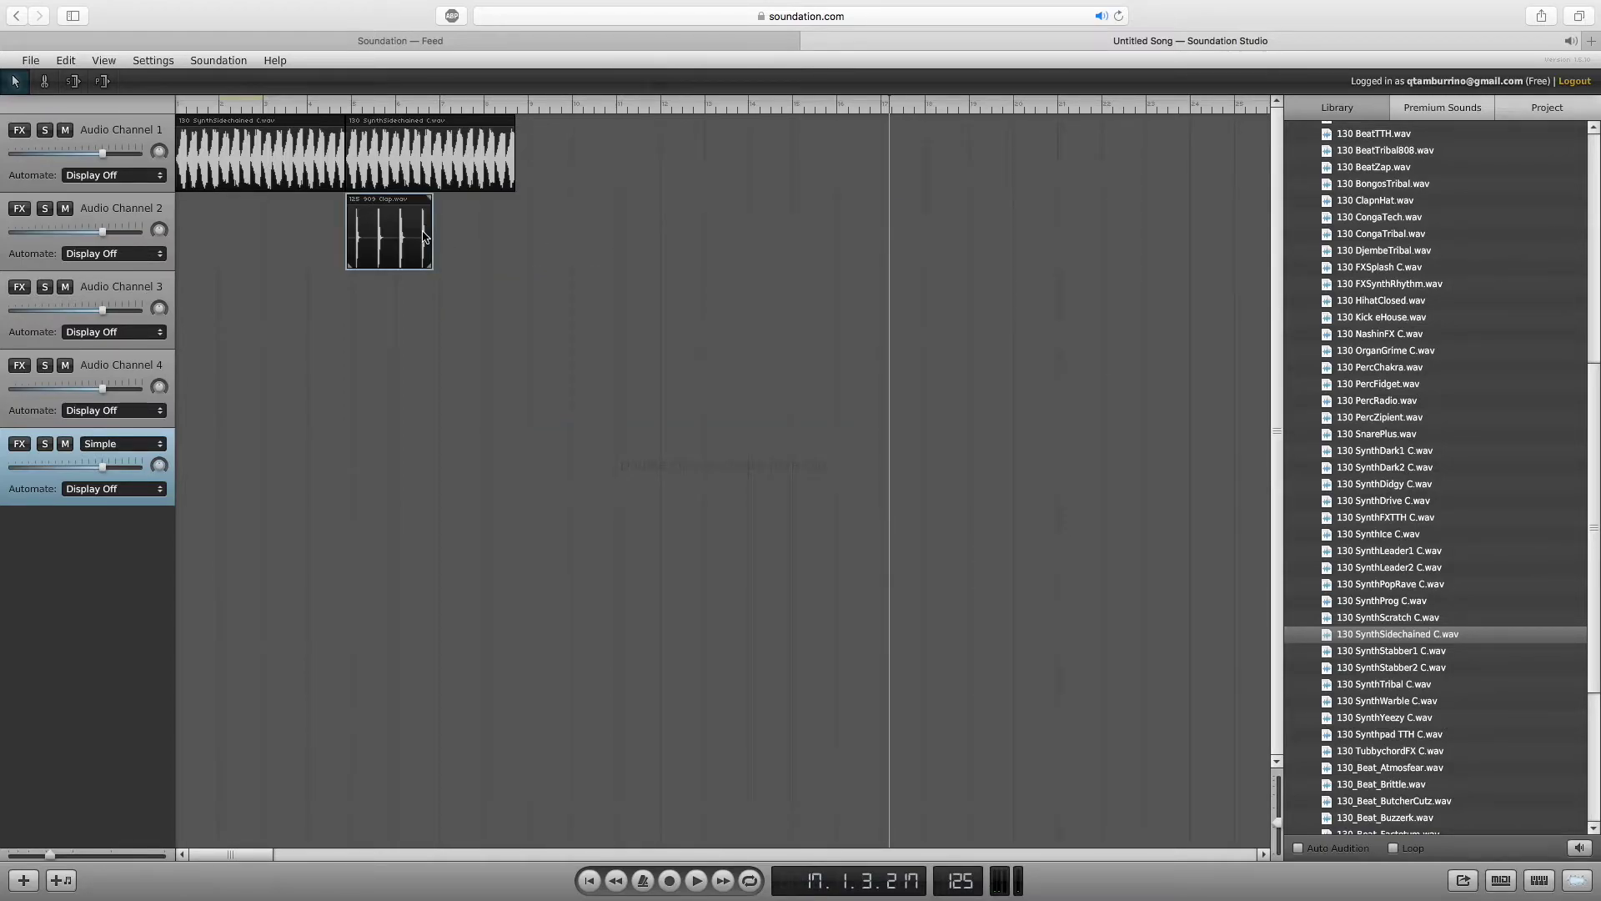
key("ctrl+c")
key("ctrl+v")
left_click_drag(967, 238, 511, 247)
Play the song from the start and trim the second clap clip to end together with the second synth clip.
left_click(261, 269)
left_click_drag(351, 105, 176, 114)
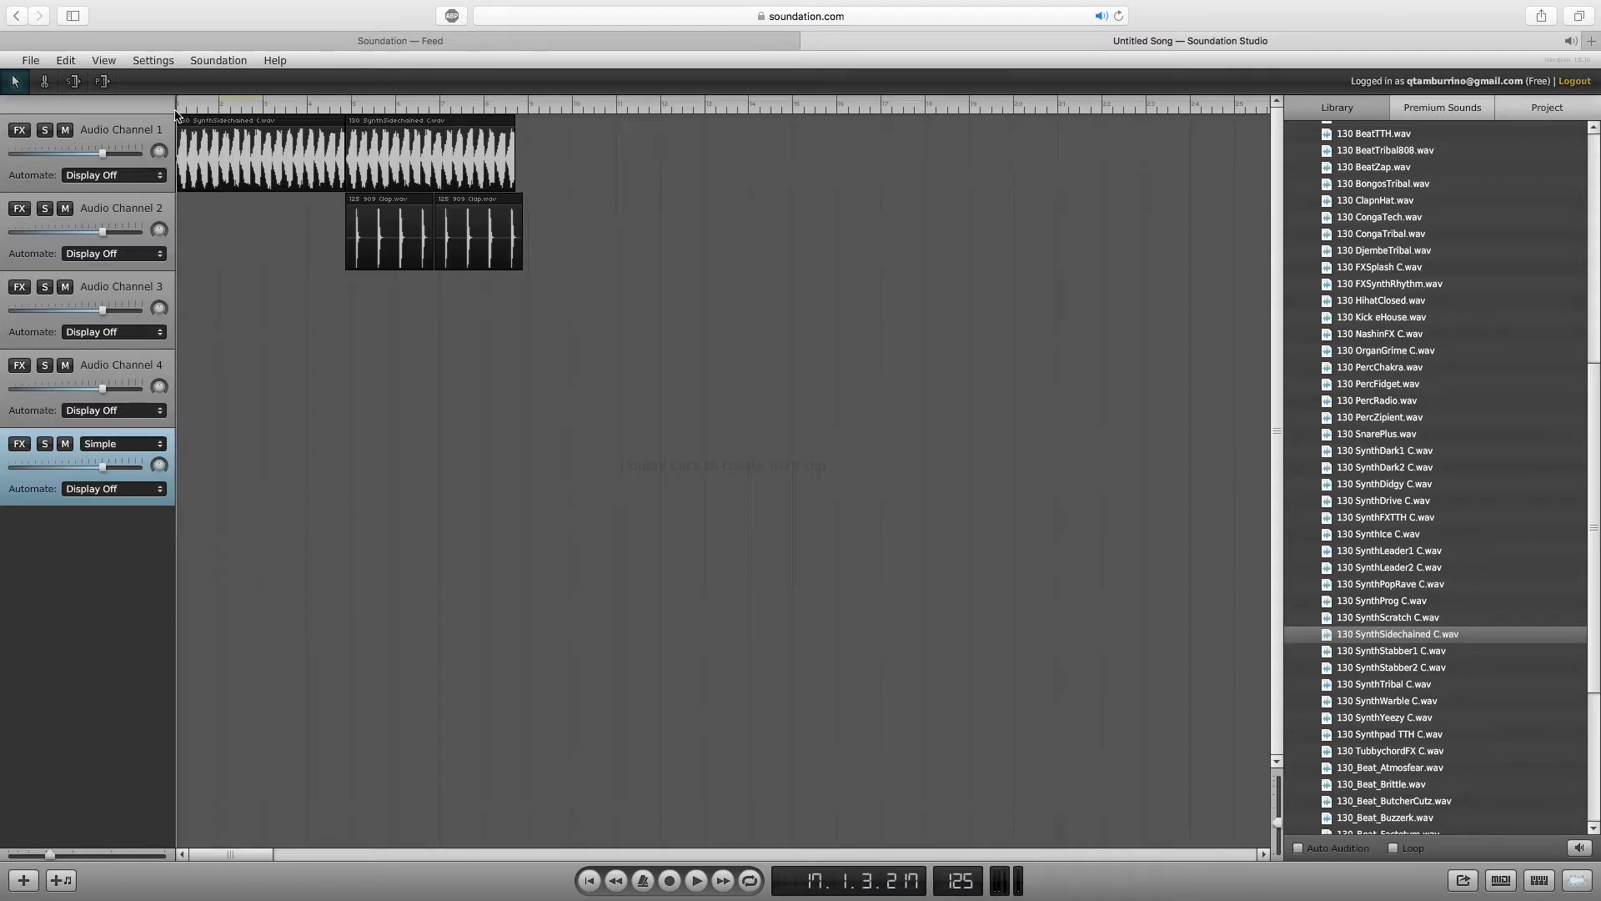
left_click_drag(1595, 398, 1374, 161)
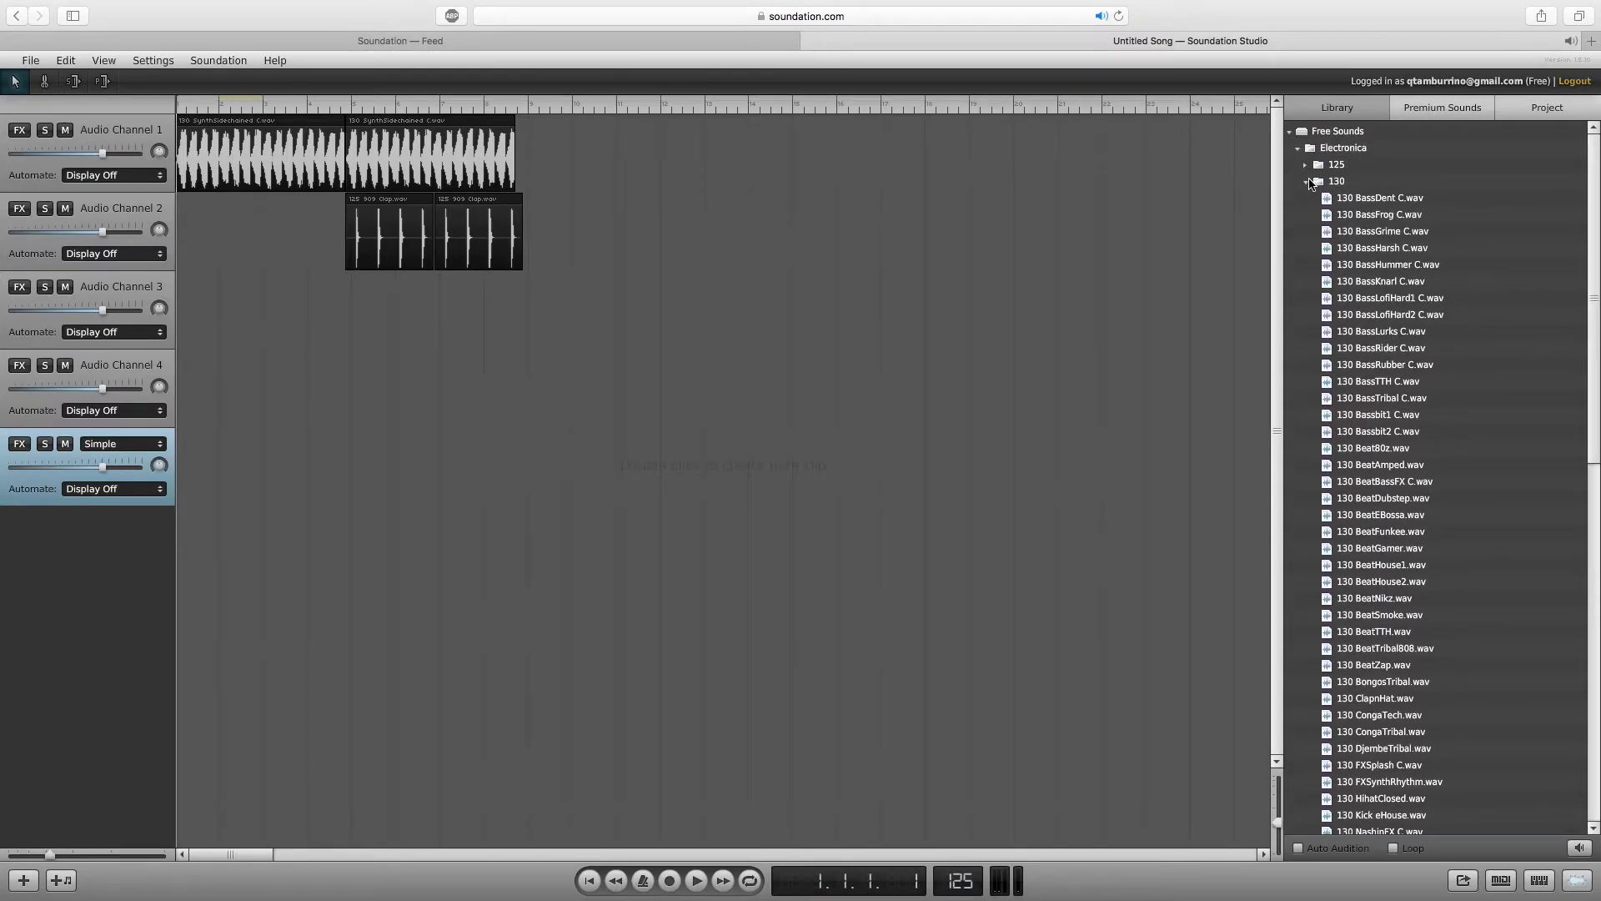
left_click(1308, 182)
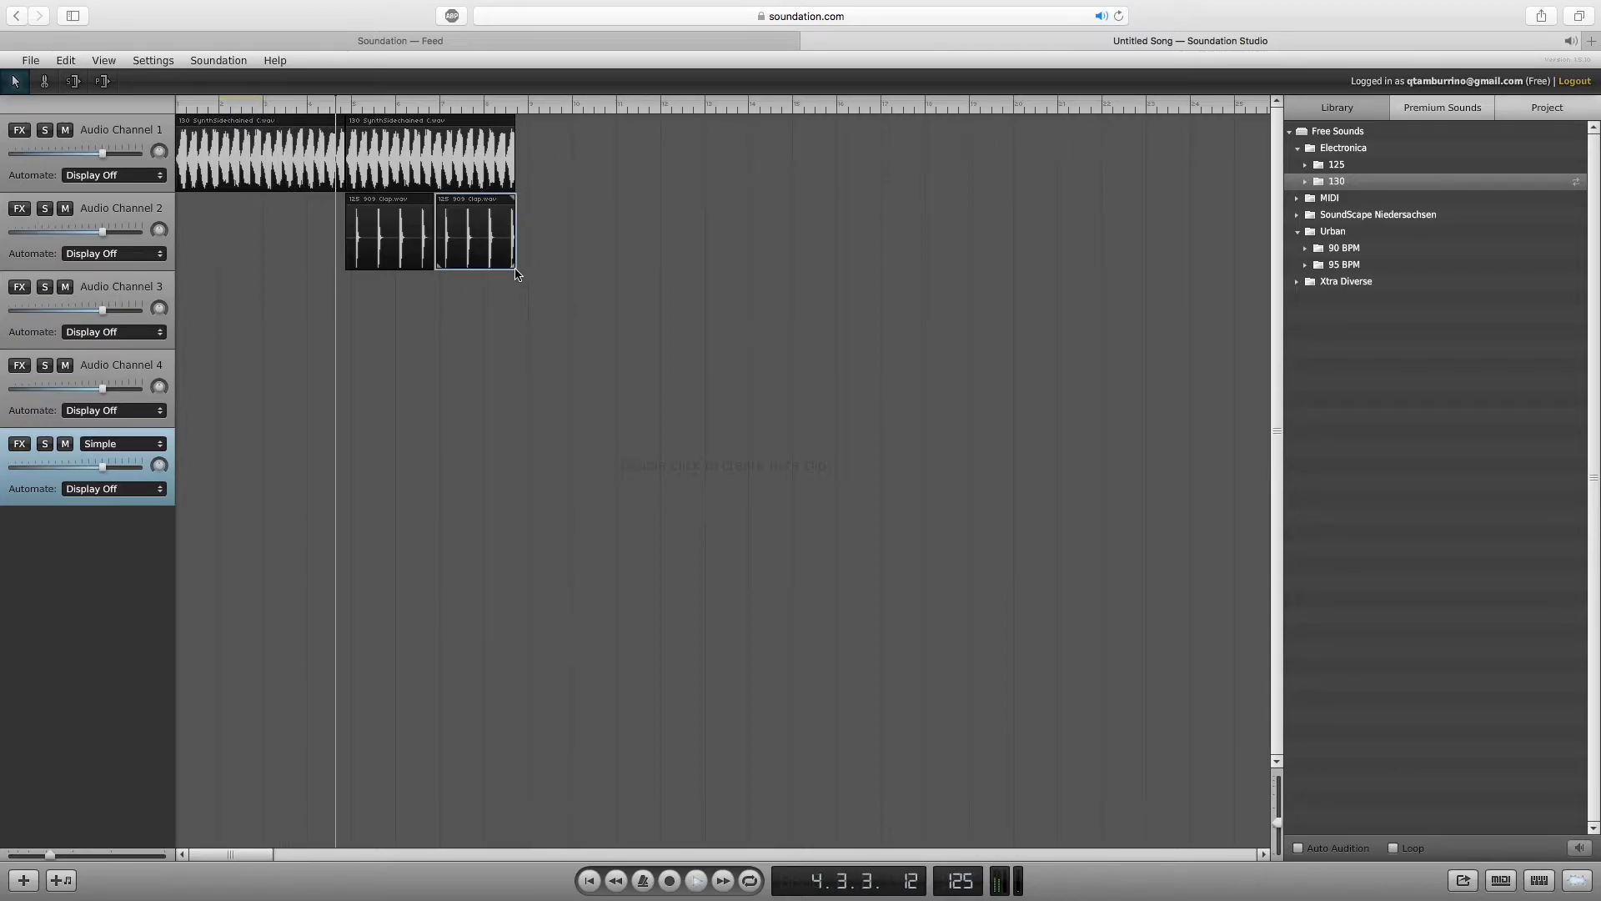
left_click_drag(519, 271, 511, 271)
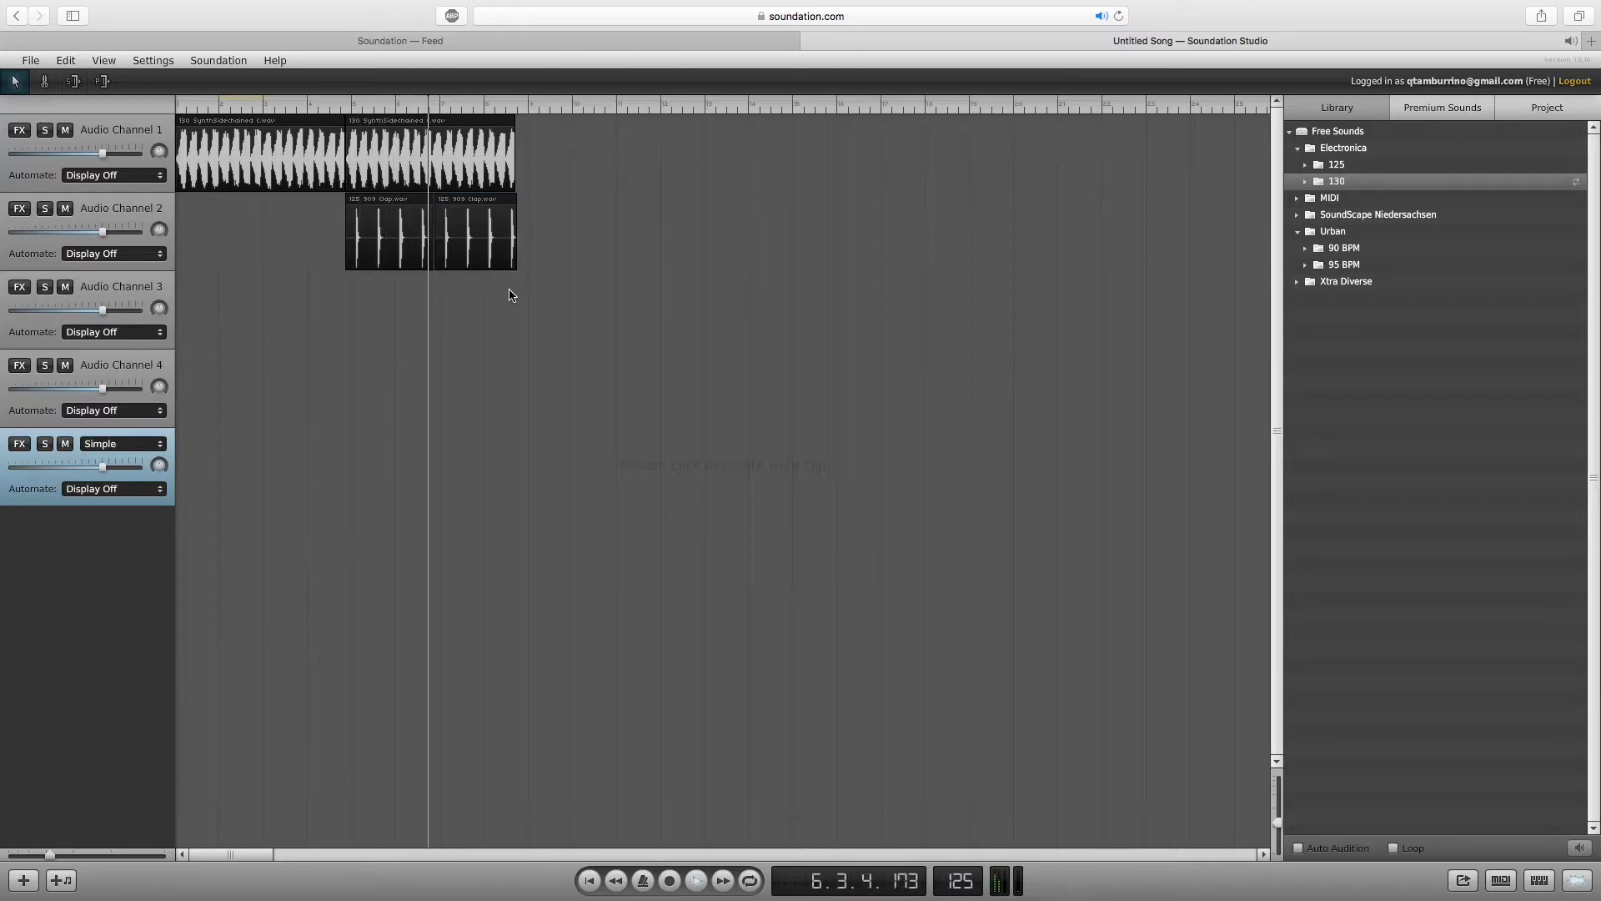
left_click(513, 297)
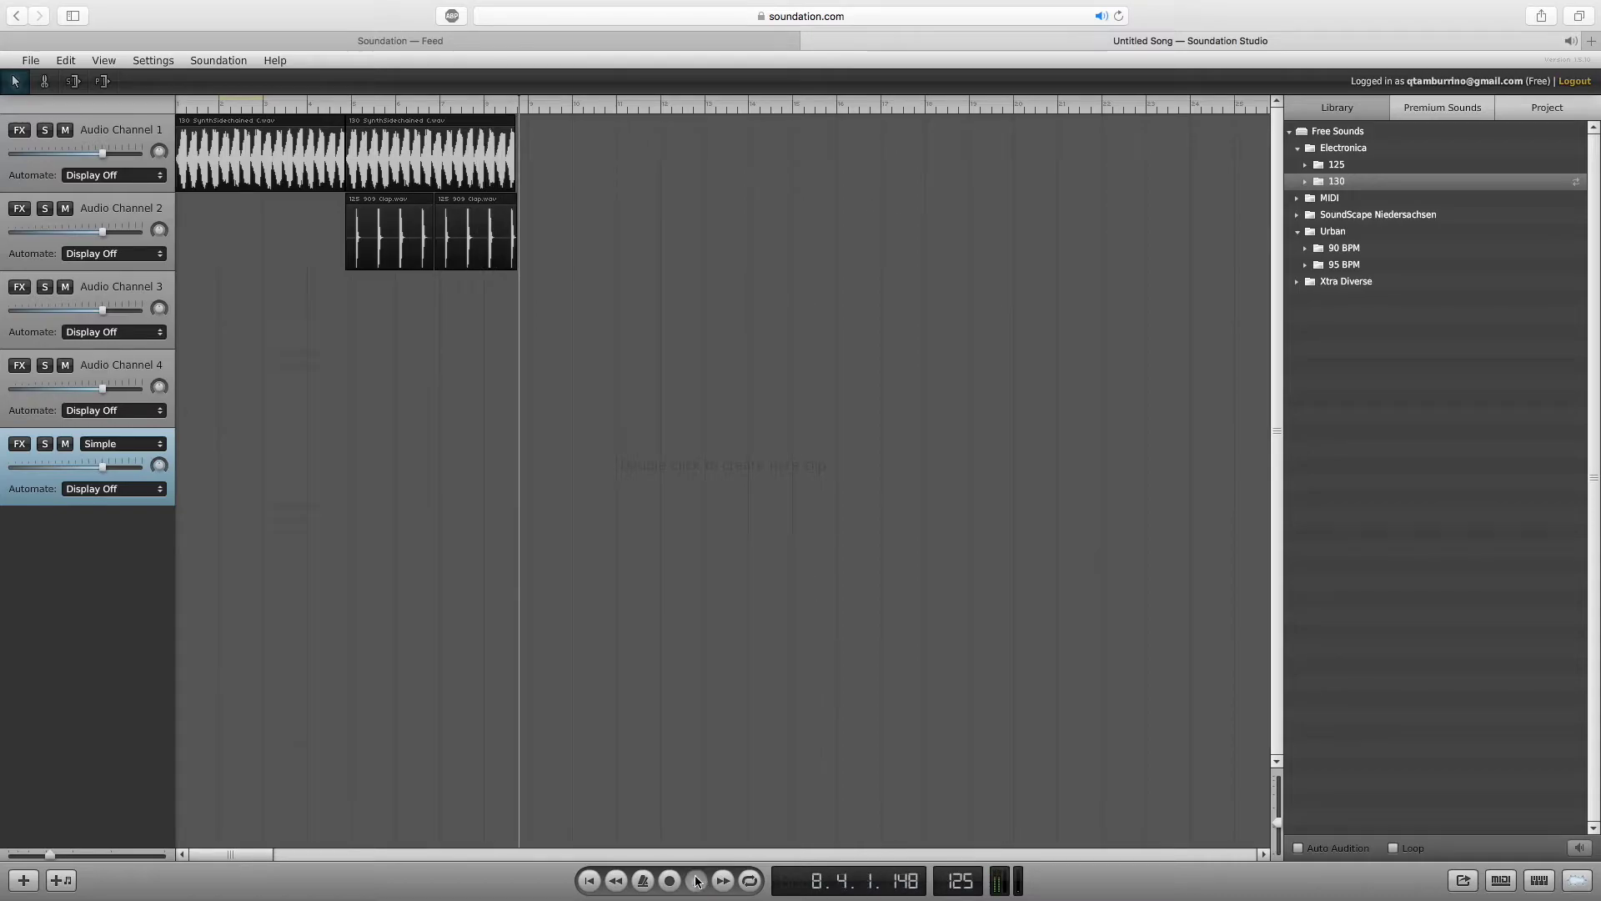
Add 125 909 Kick.wav to Audio Channel 3 below the first clap, duplicate it directly after and trim the copy to the synth's end.
left_click(1305, 164)
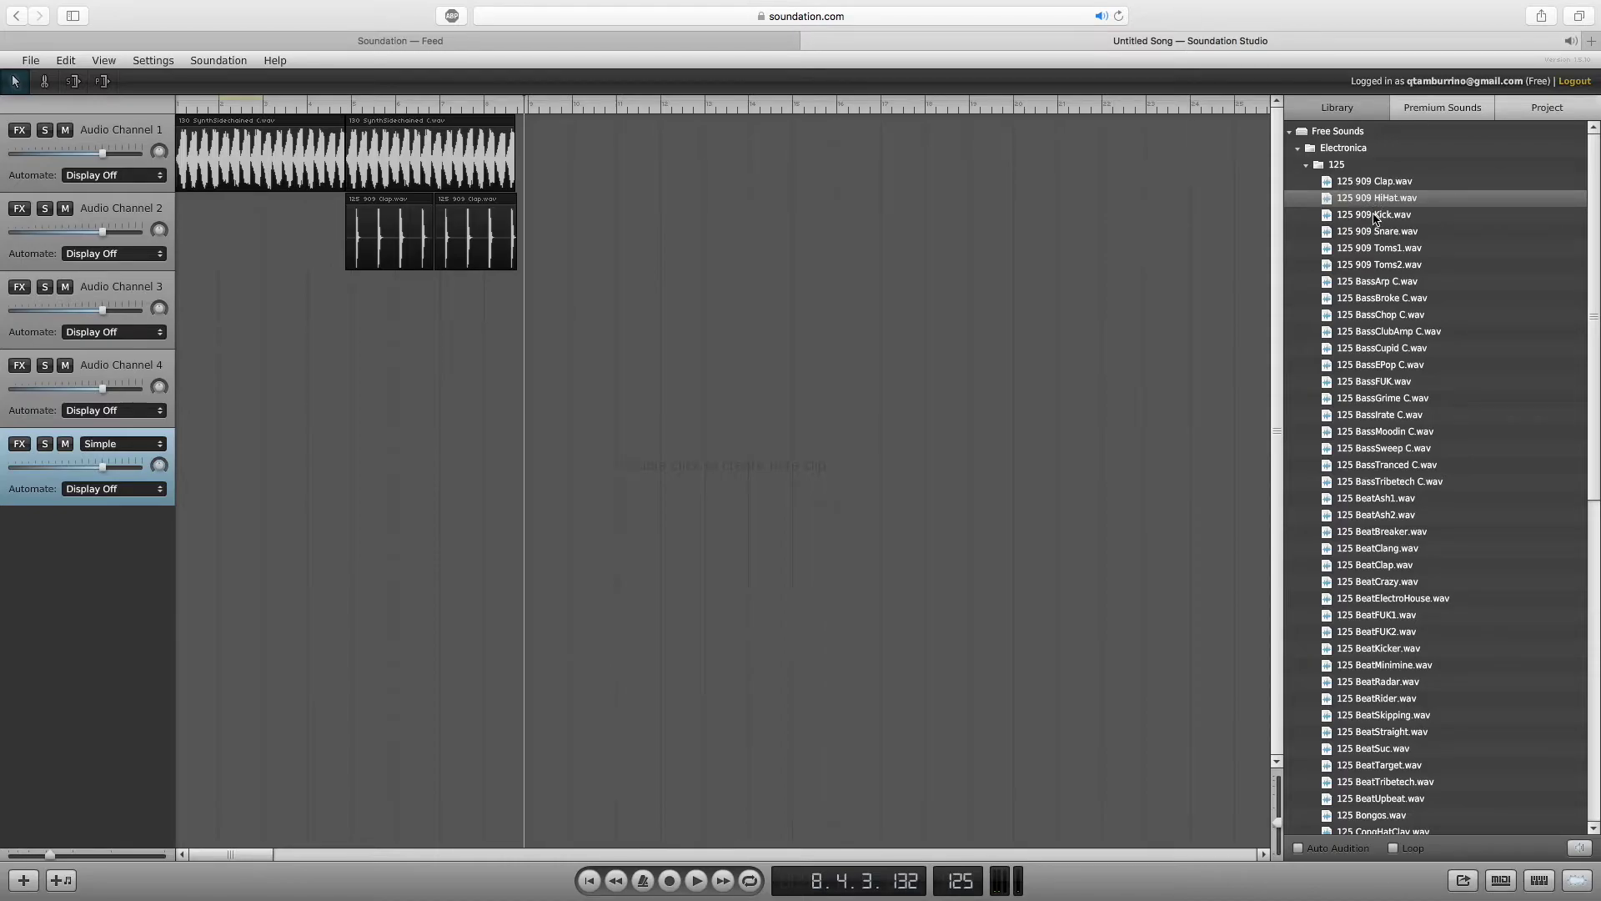
left_click_drag(1375, 218, 397, 315)
key("super+c")
key("super+v")
left_click_drag(563, 310, 517, 350)
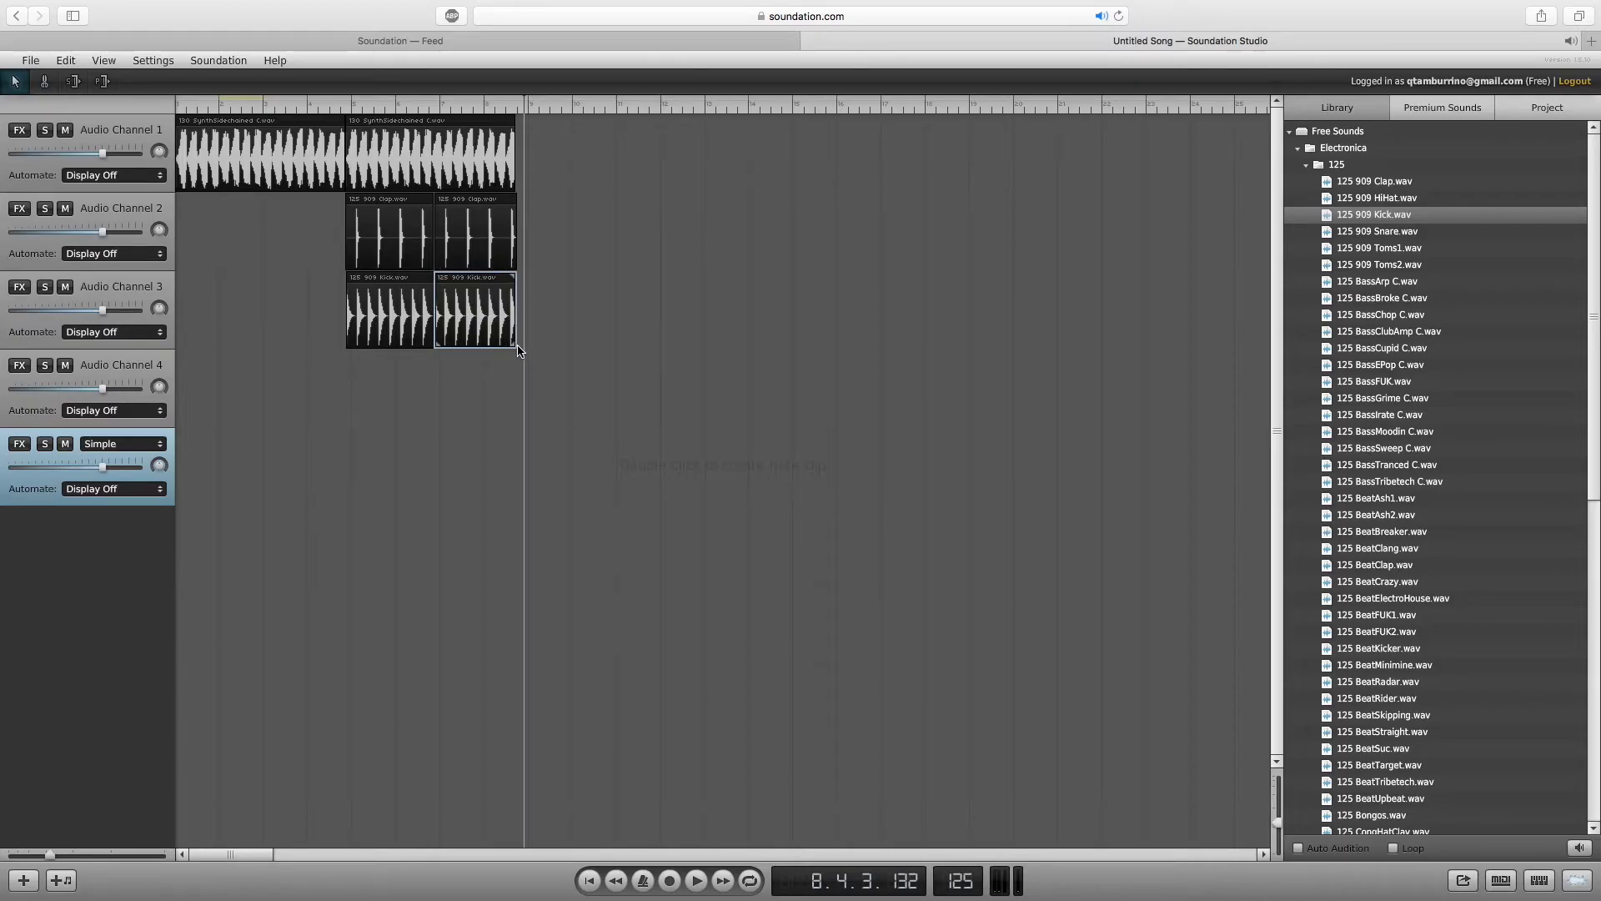
Play the arrangement from about bar 4, shortly before the claps and kicks begin, and stop at the end.
left_click_drag(510, 106, 325, 106)
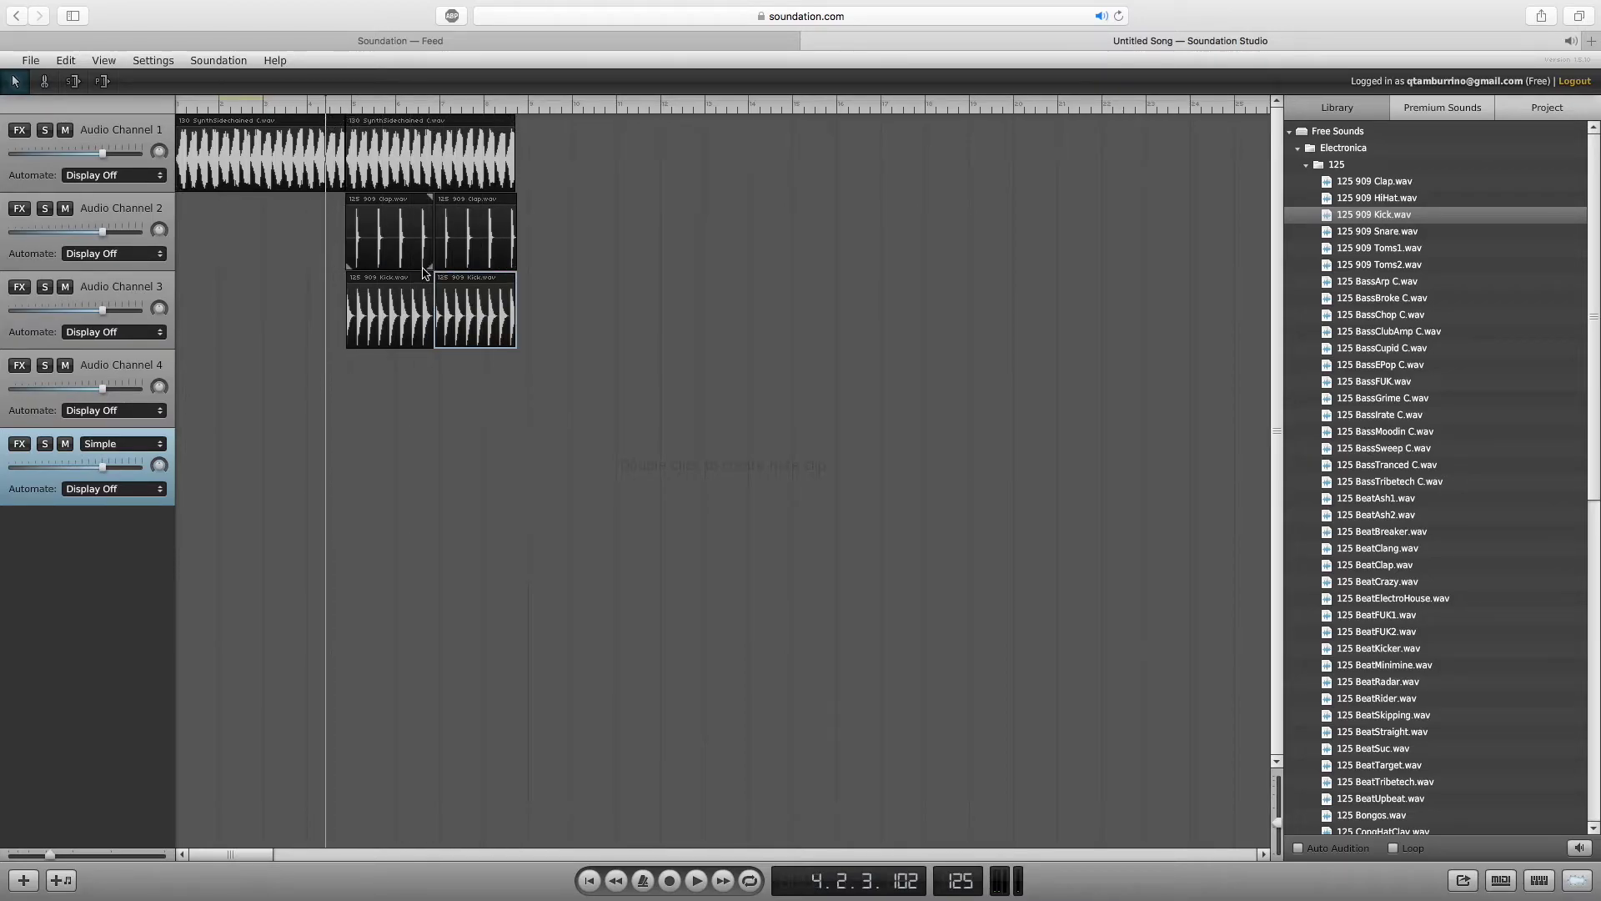
left_click(696, 880)
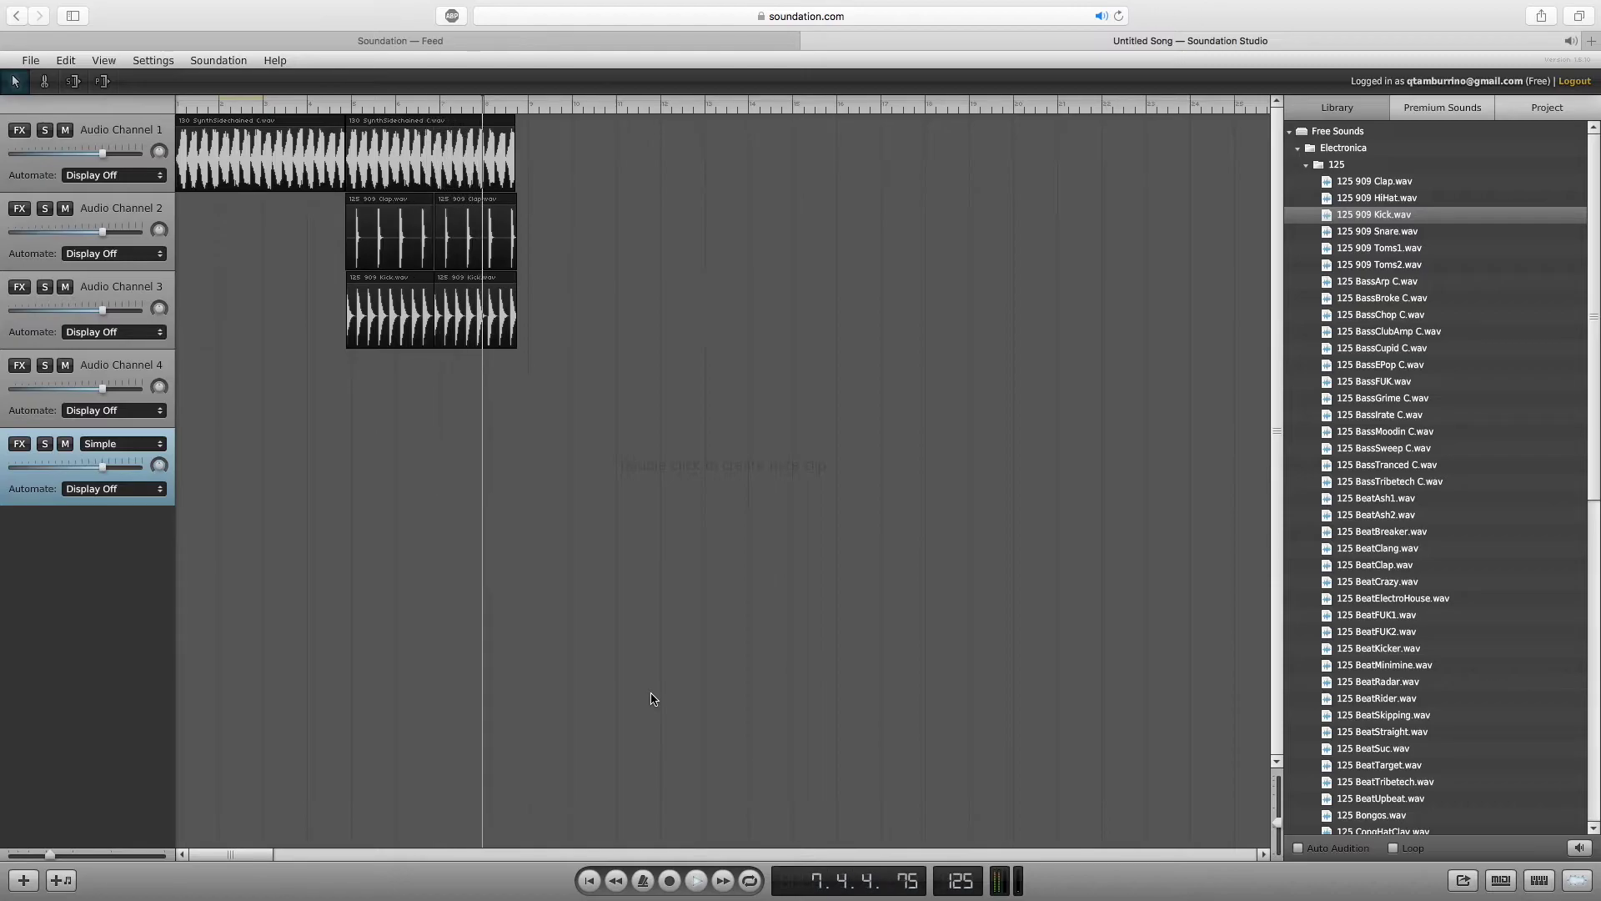
left_click(703, 884)
Delete all clips from Audio Channels 1 to 3 and collapse Electronica's 125 folder.
left_click_drag(525, 391, 177, 147)
key("Delete")
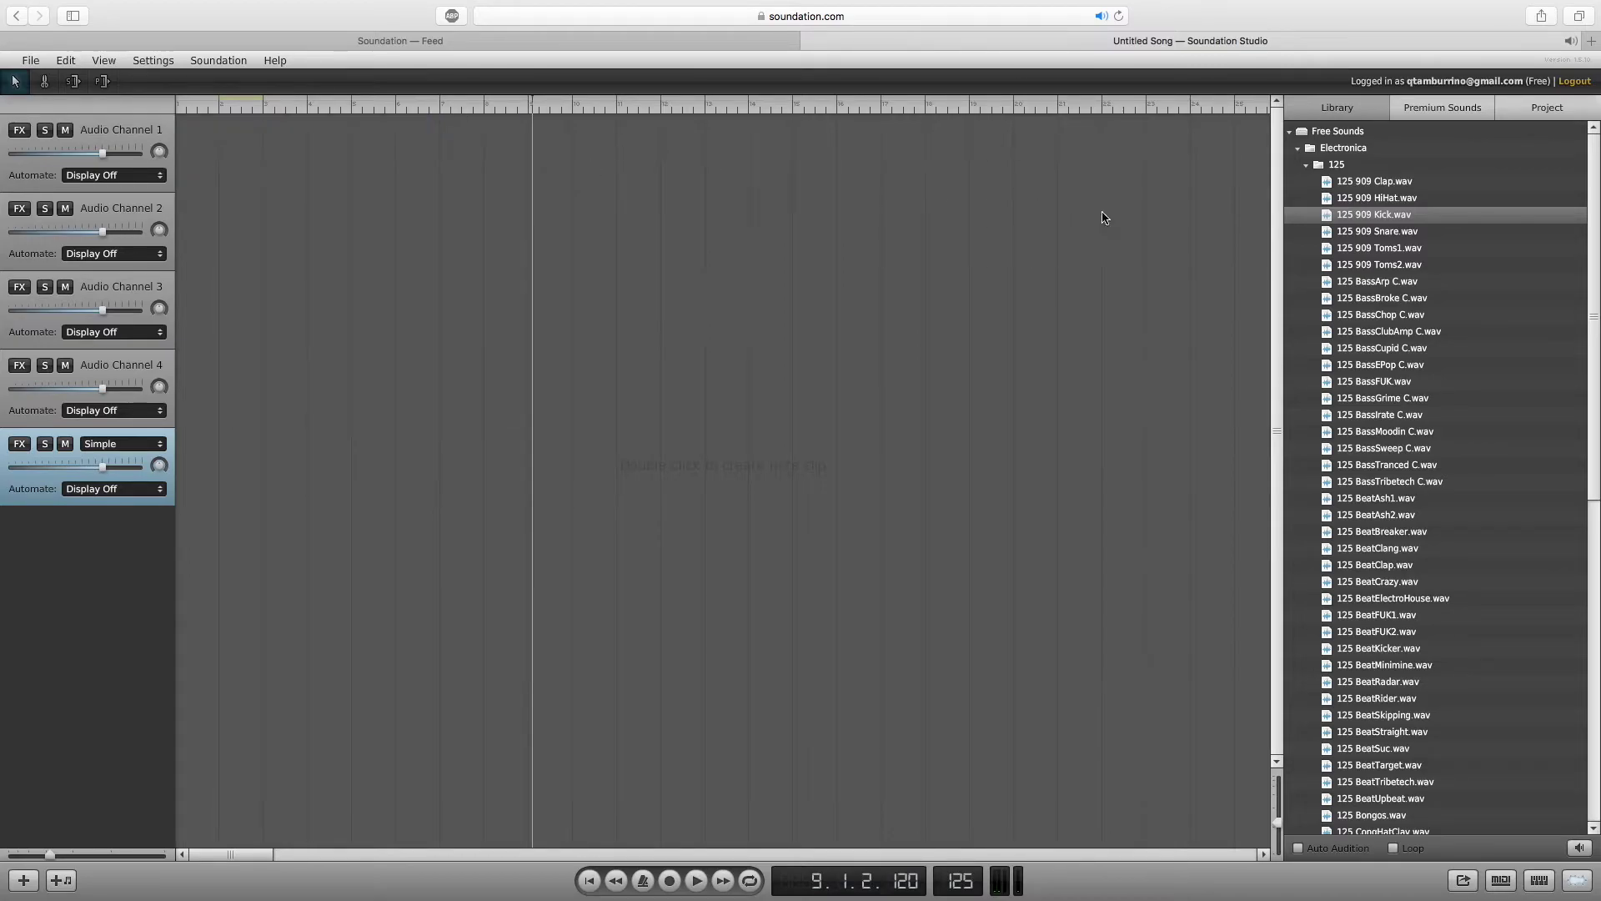
left_click(1305, 164)
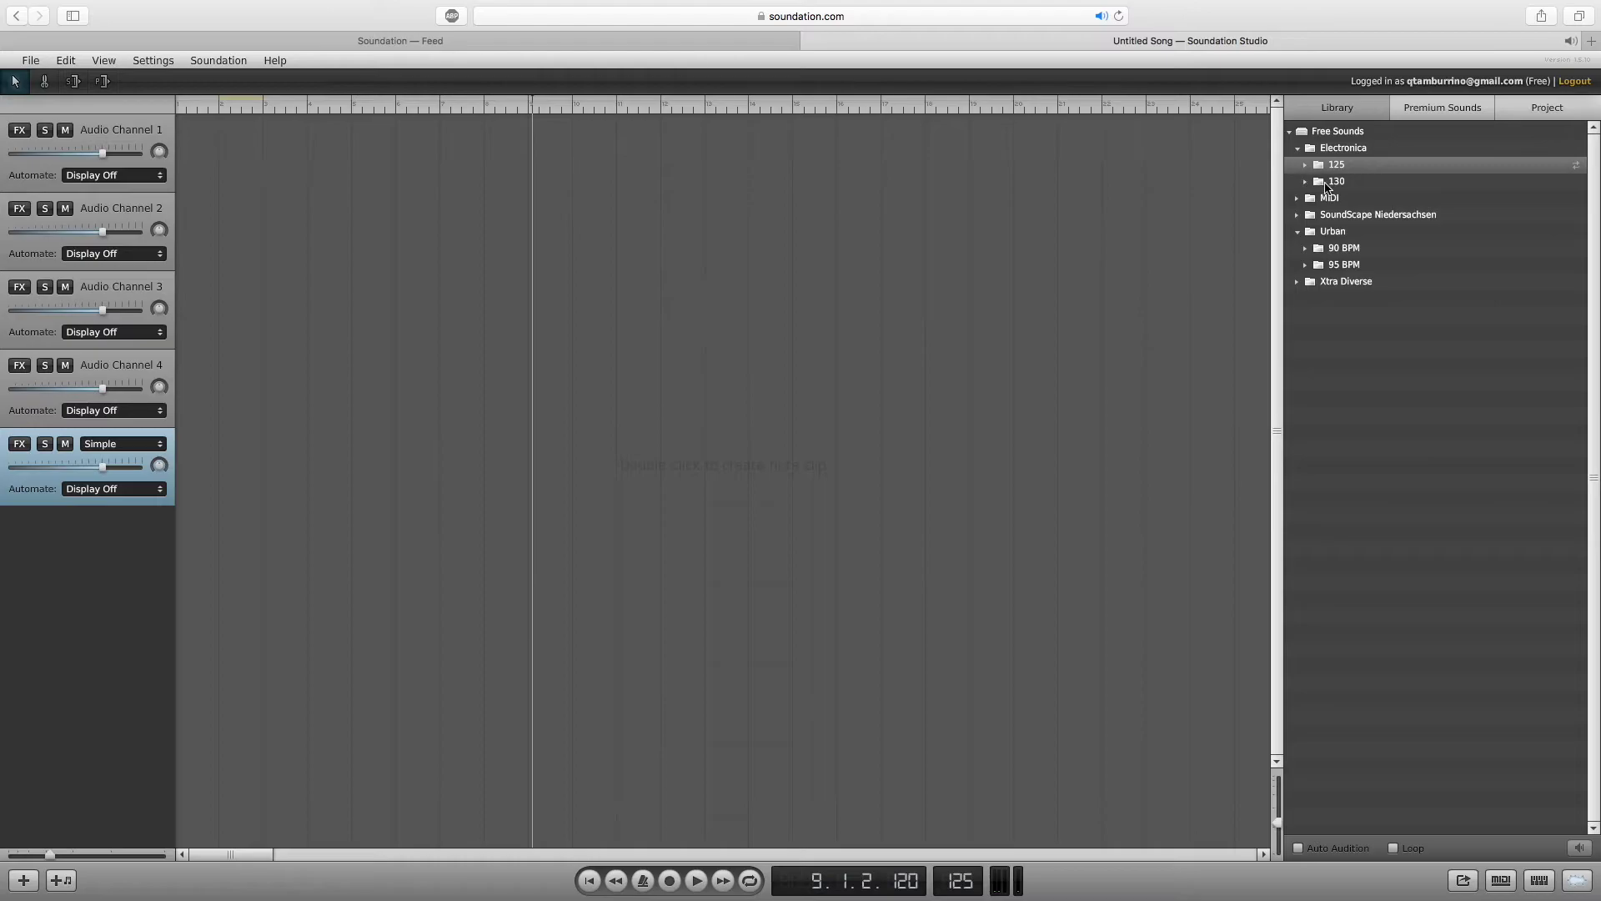
Audition sounds in Urban's 90 BPM folder, including BassDubtron D, BeatVoice, FX_Radio_Static and Synth_Arp_Space_F.
left_click(1305, 247)
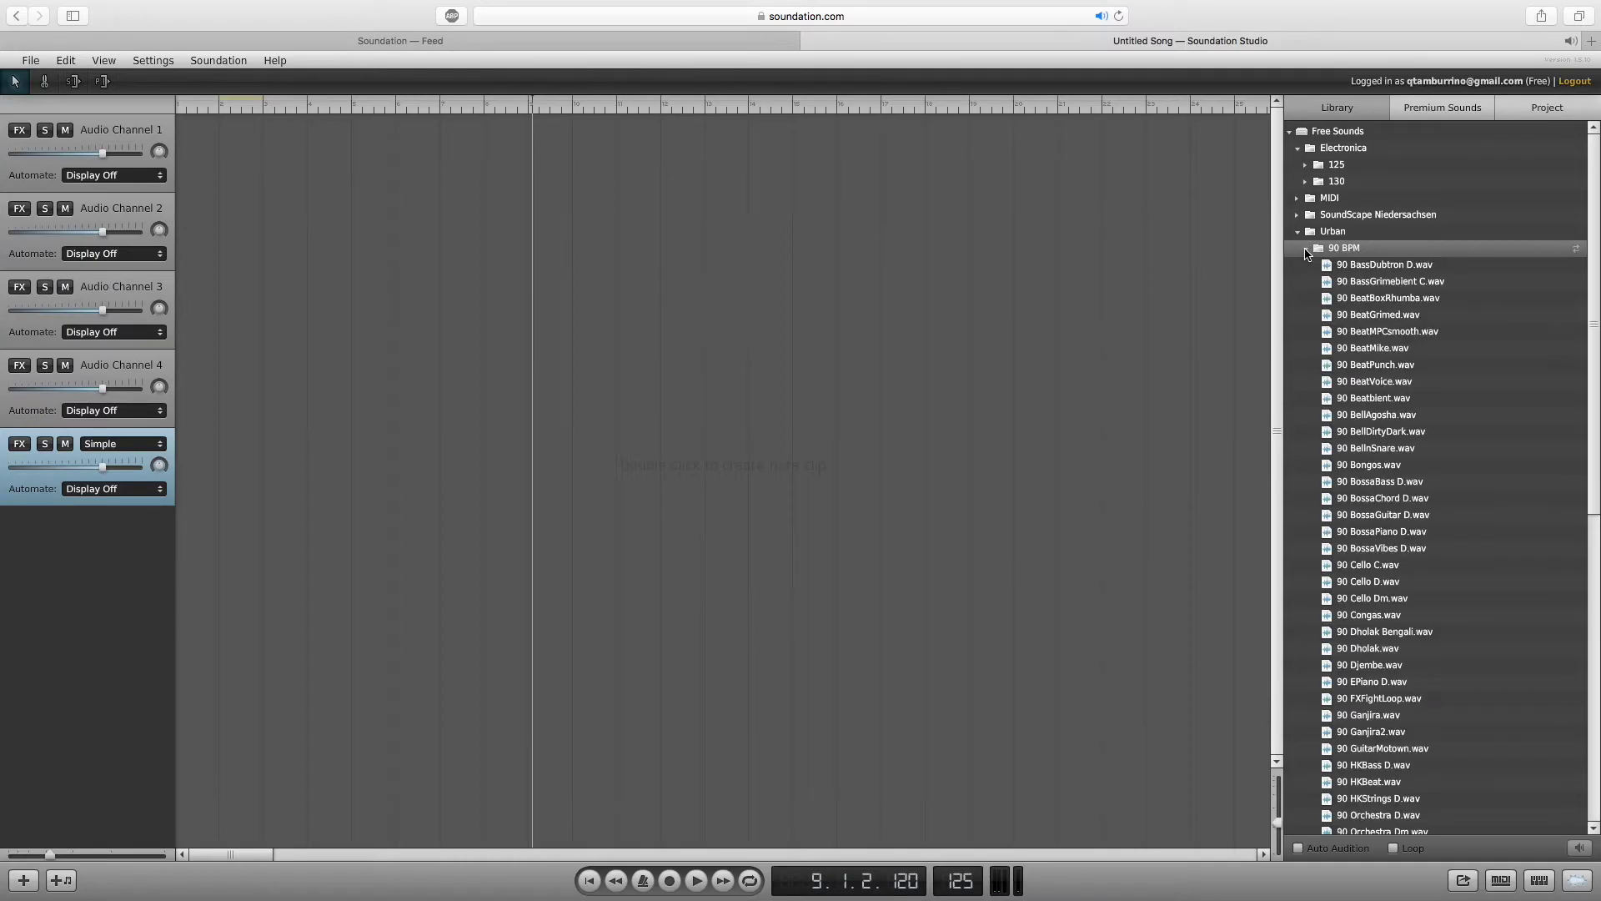
left_click(1387, 267)
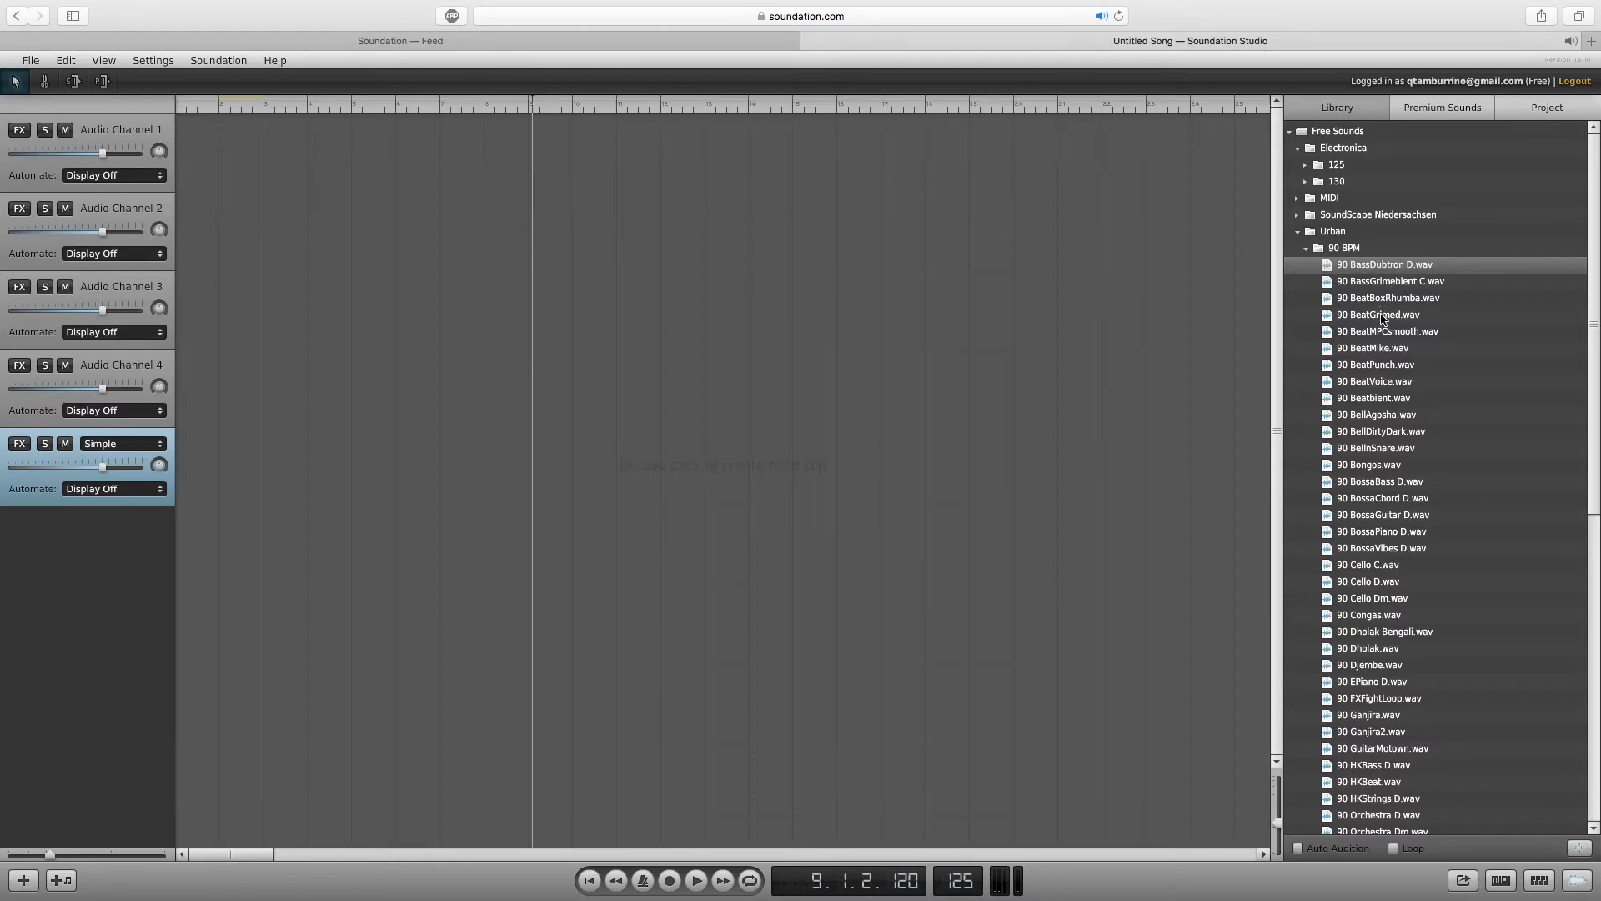
left_click(1385, 382)
left_click_drag(1593, 334, 1593, 673)
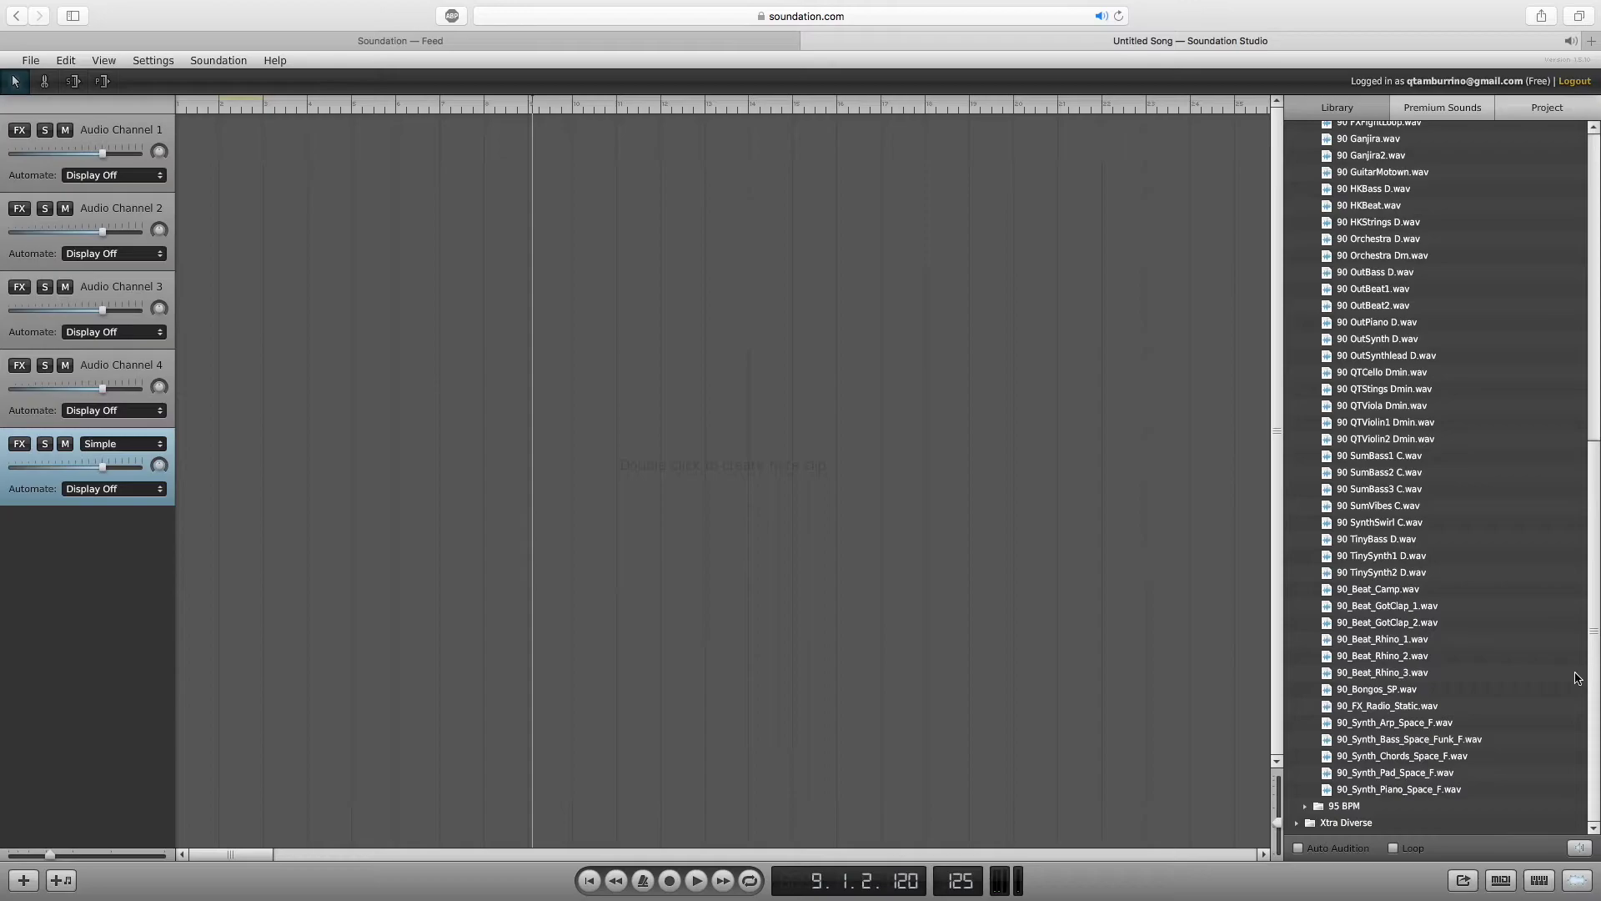
left_click(1391, 710)
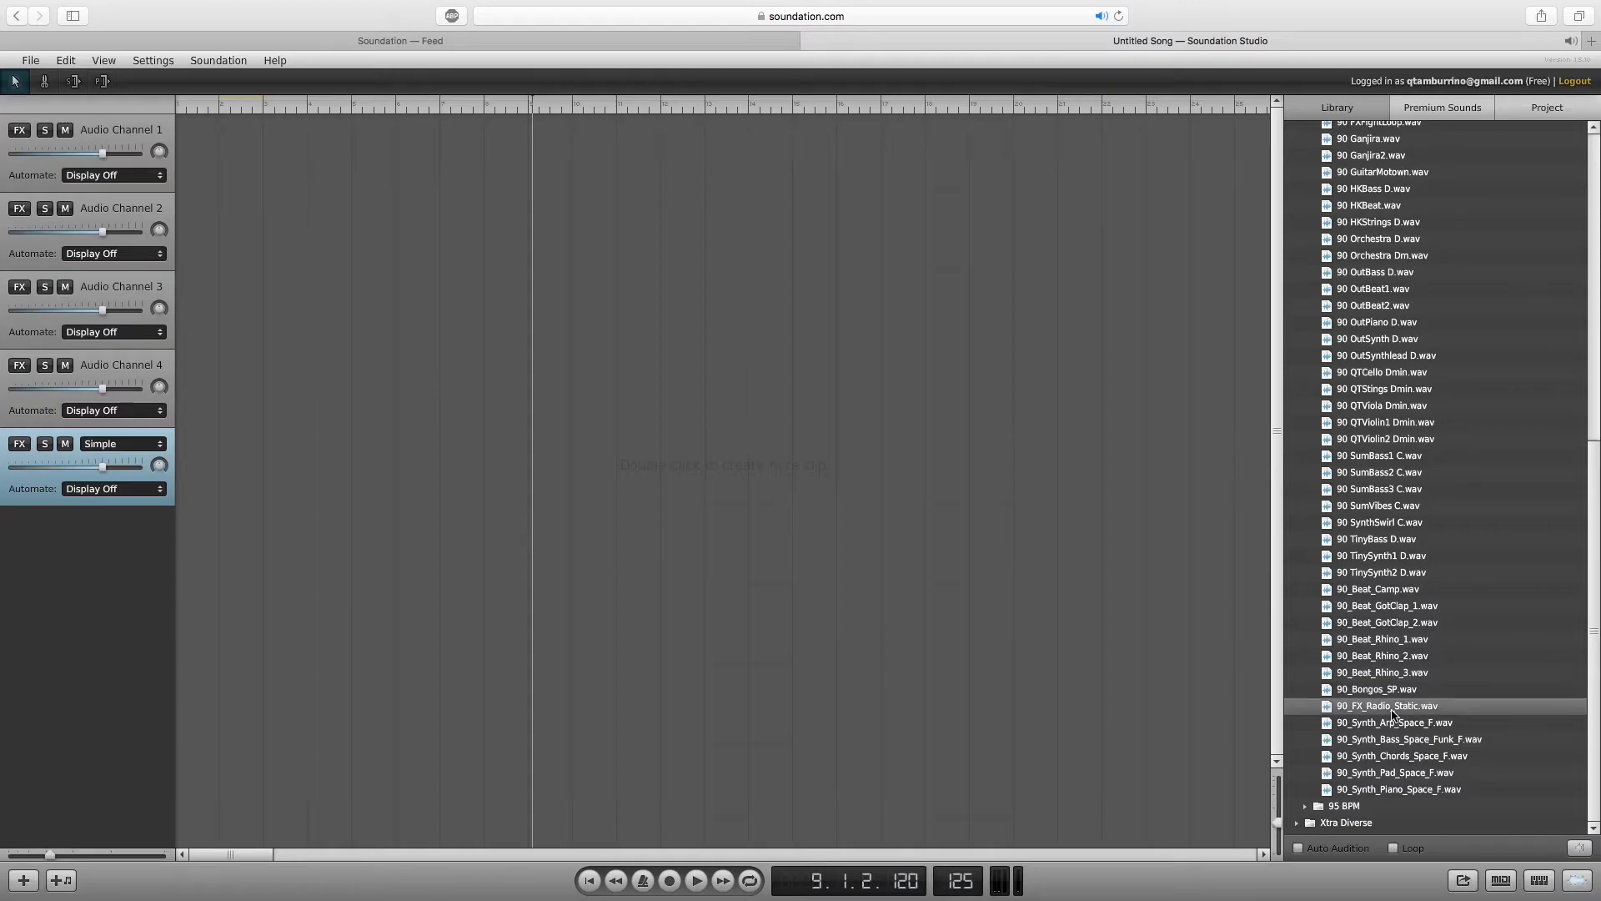
left_click(1395, 727)
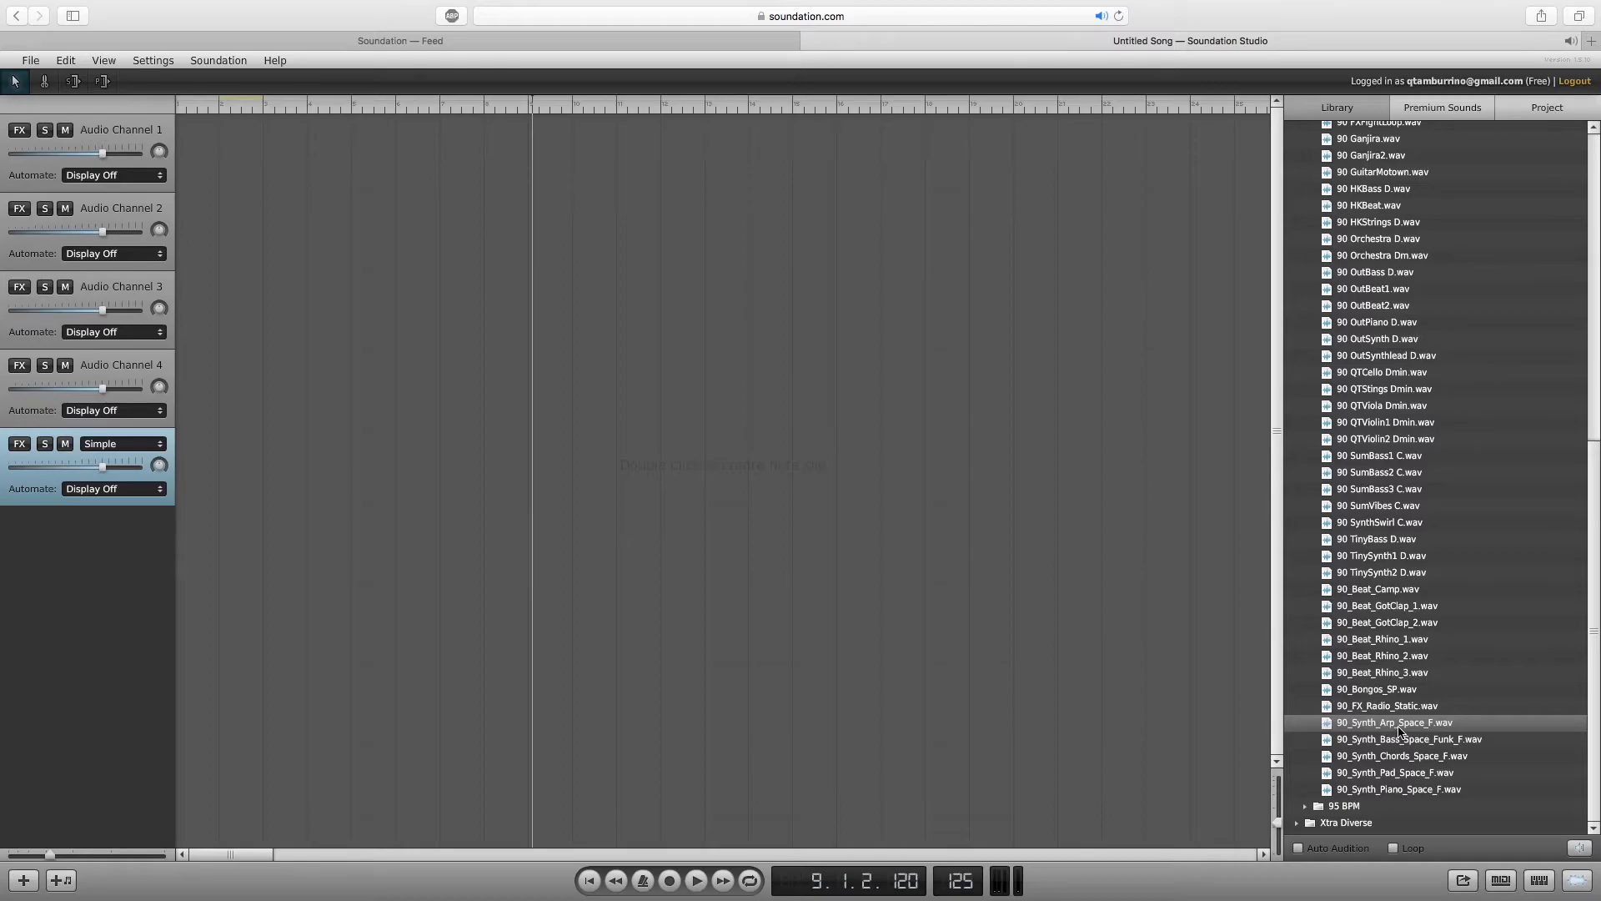
Add 90_Synth_Arp_Space_F.wav at the start of Audio Channel 1 and audition other 90 BPM sounds, including SumVibes C and OutSynth D.
left_click_drag(1401, 728, 301, 159)
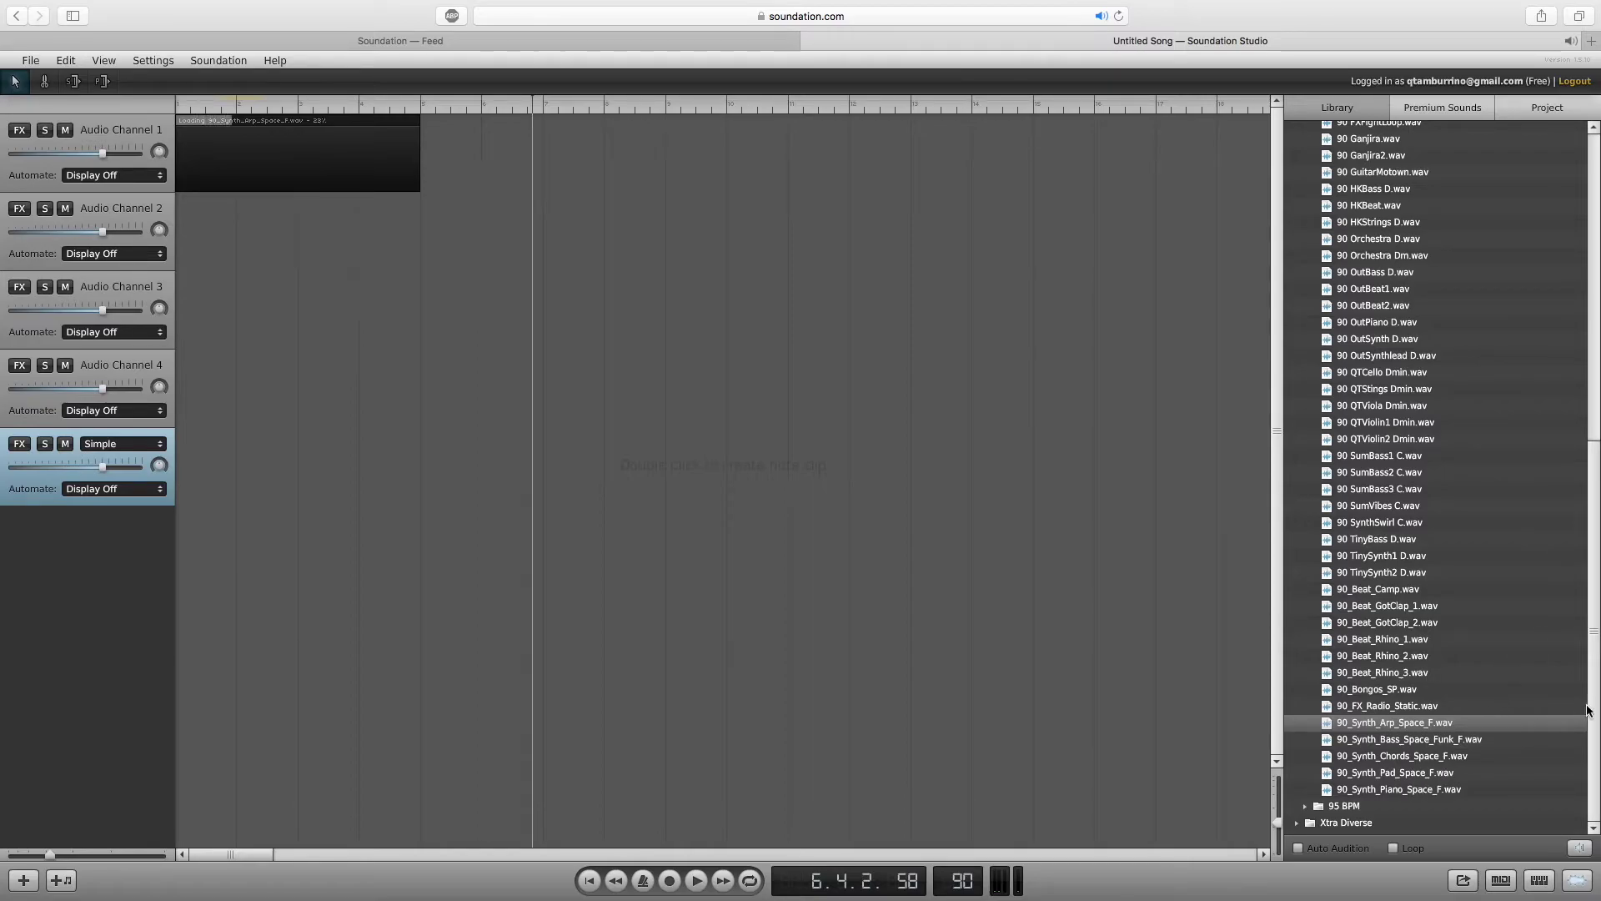
scroll(1391, 613, "up", 5)
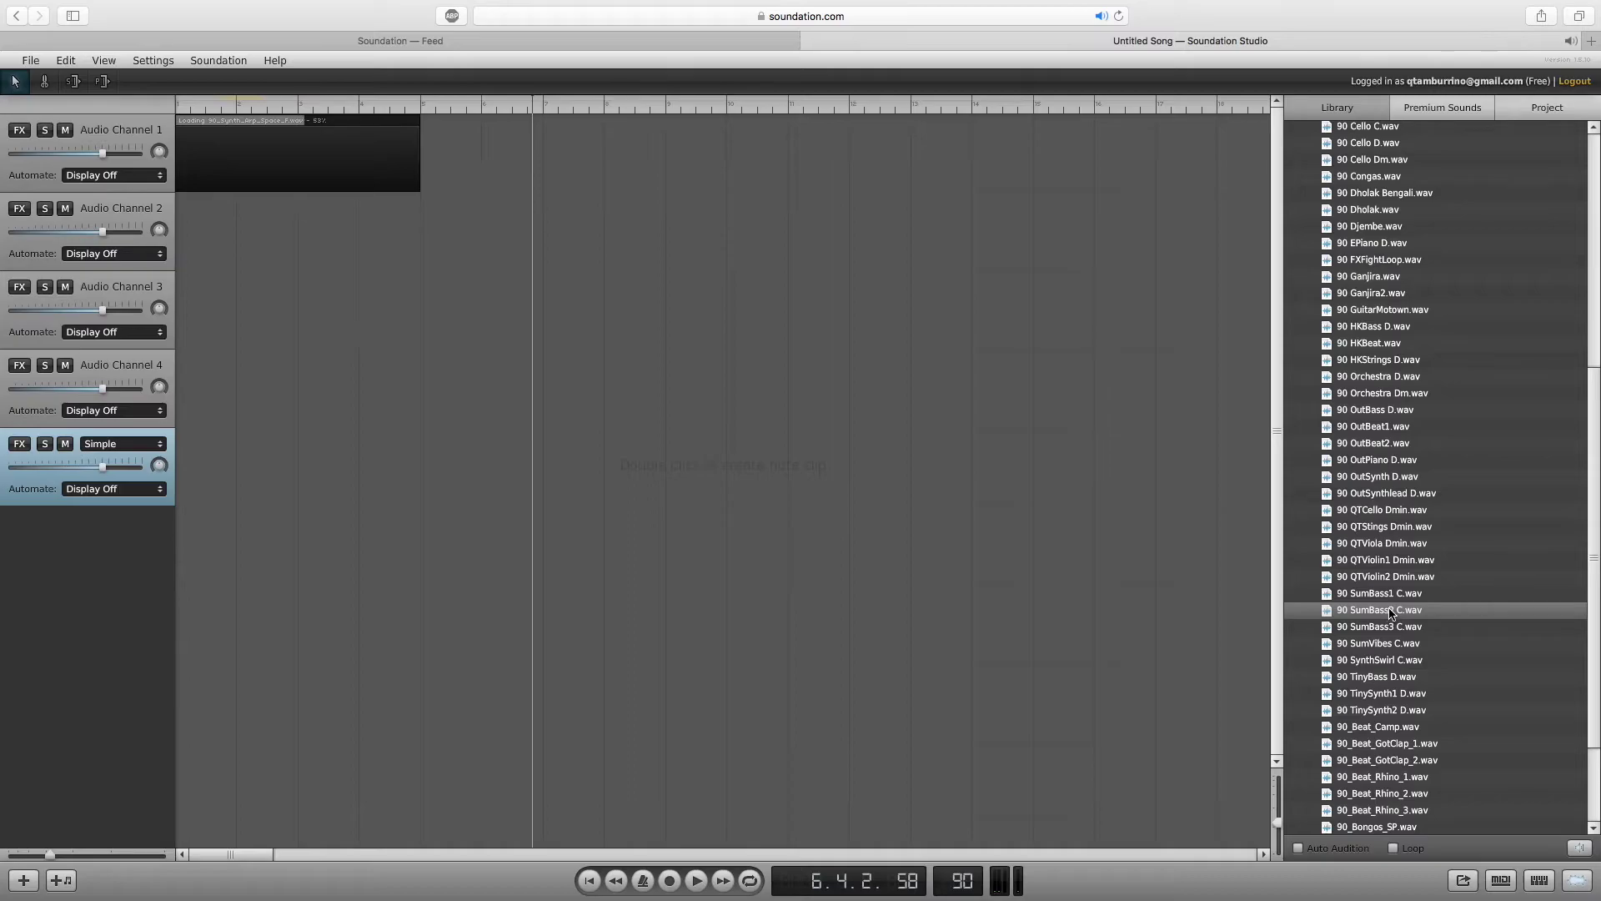
left_click(1384, 658)
left_click(1386, 645)
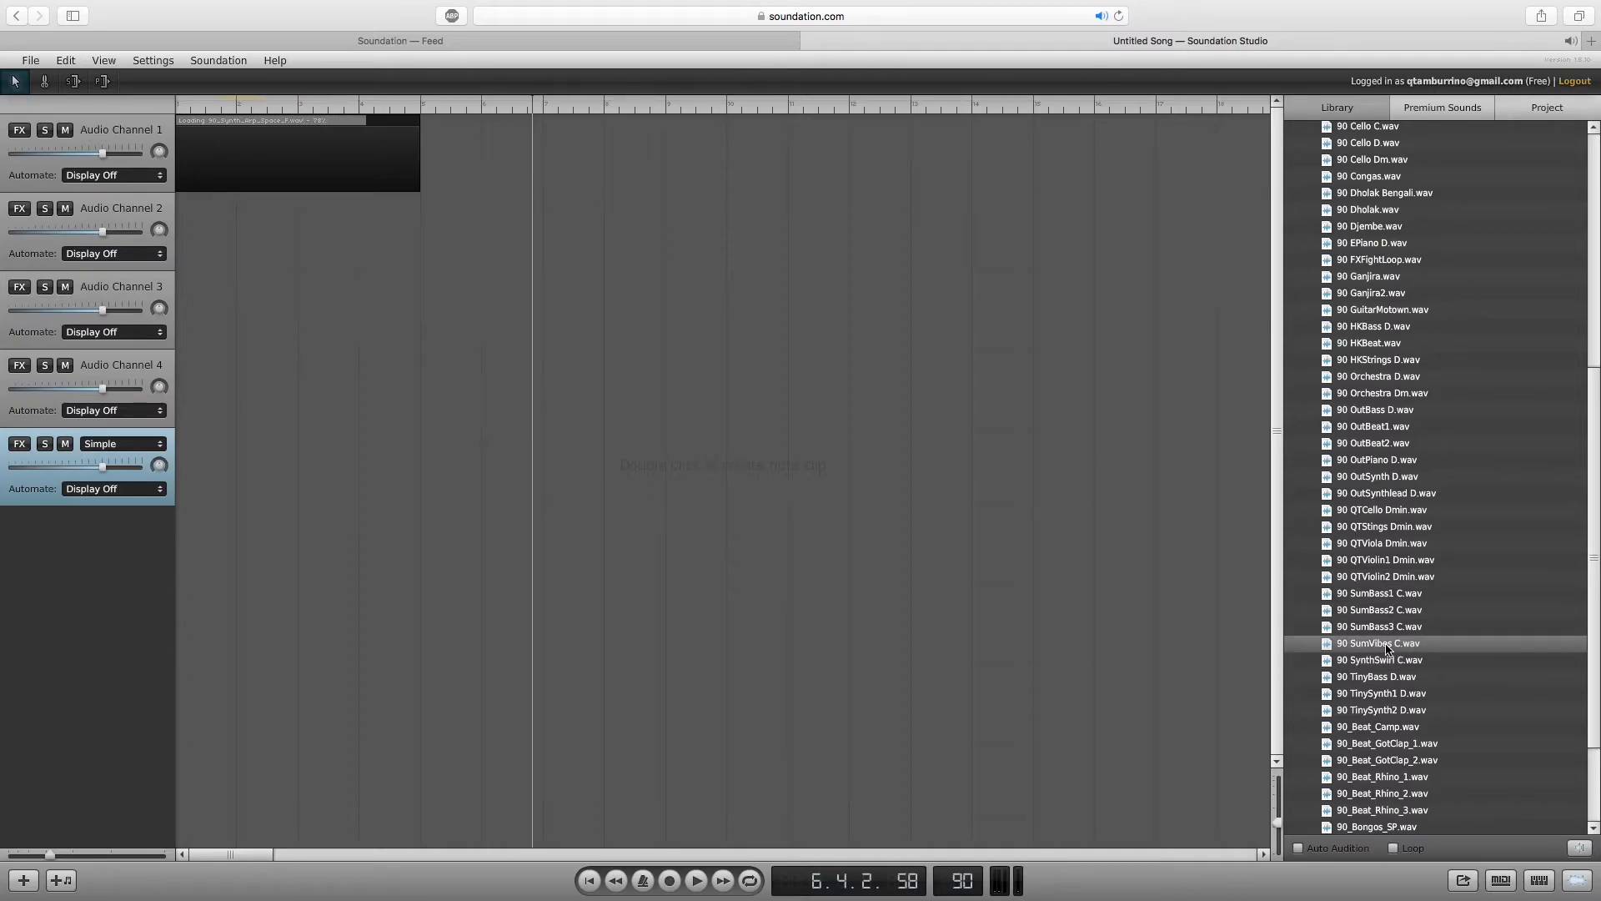
left_click_drag(1590, 595, 1594, 515)
left_click(1376, 622)
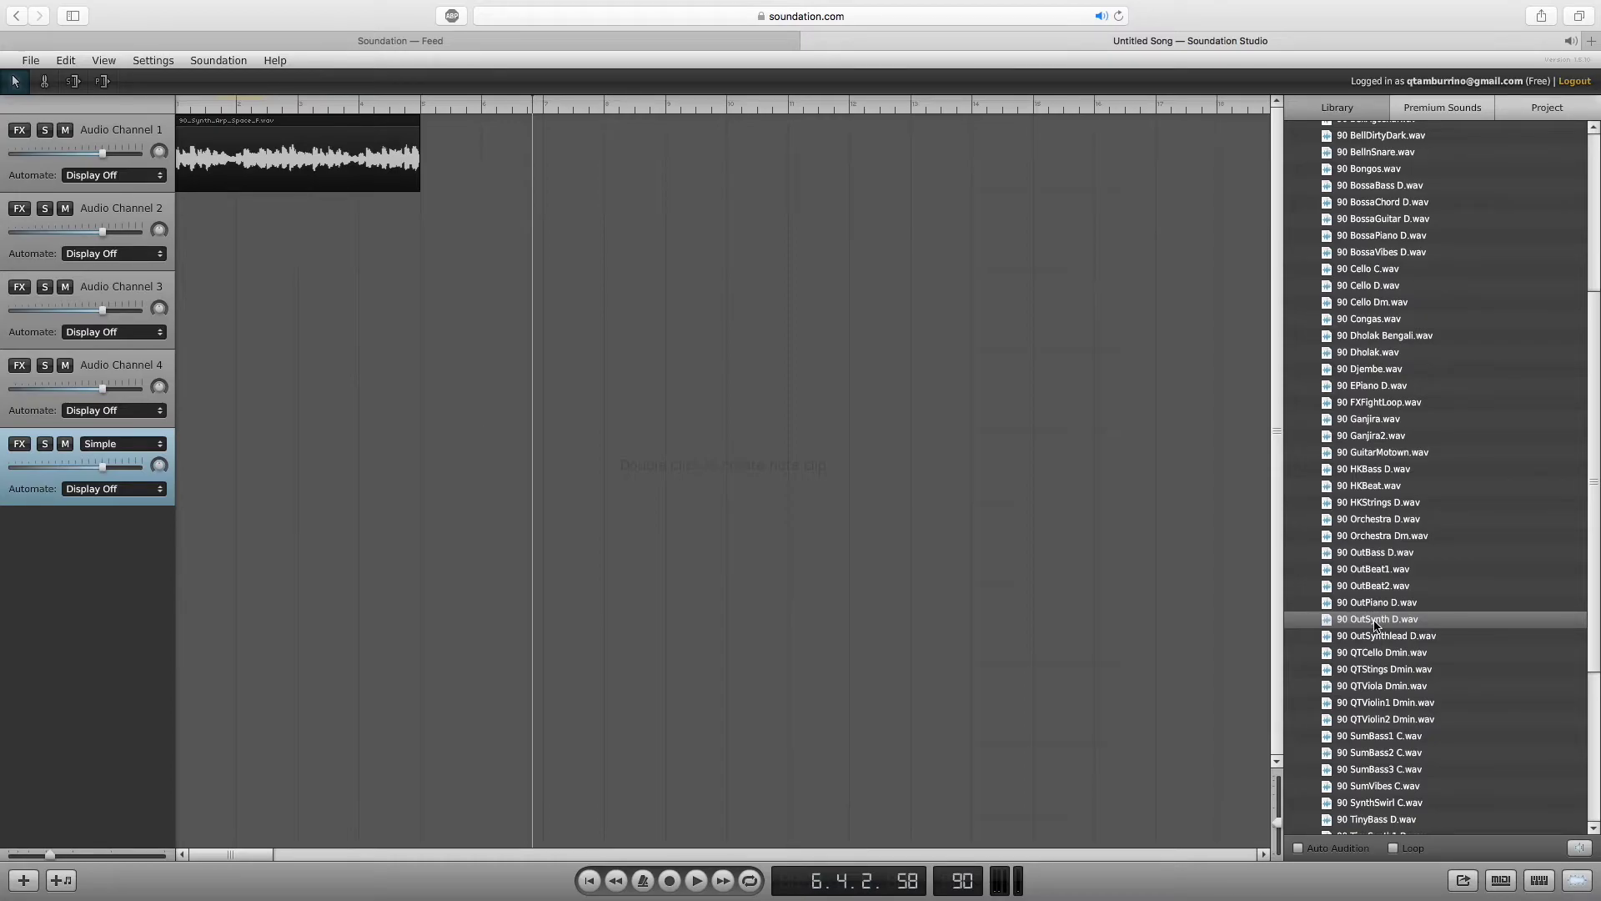
Place 90 OutSynth D.wav at the start of Audio Channel 2, with the synth arp clip above it starting at bar 1.
left_click_drag(367, 184, 647, 178)
left_click_drag(1360, 621, 239, 157)
left_click_drag(568, 173, 397, 155)
left_click_drag(219, 152, 214, 222)
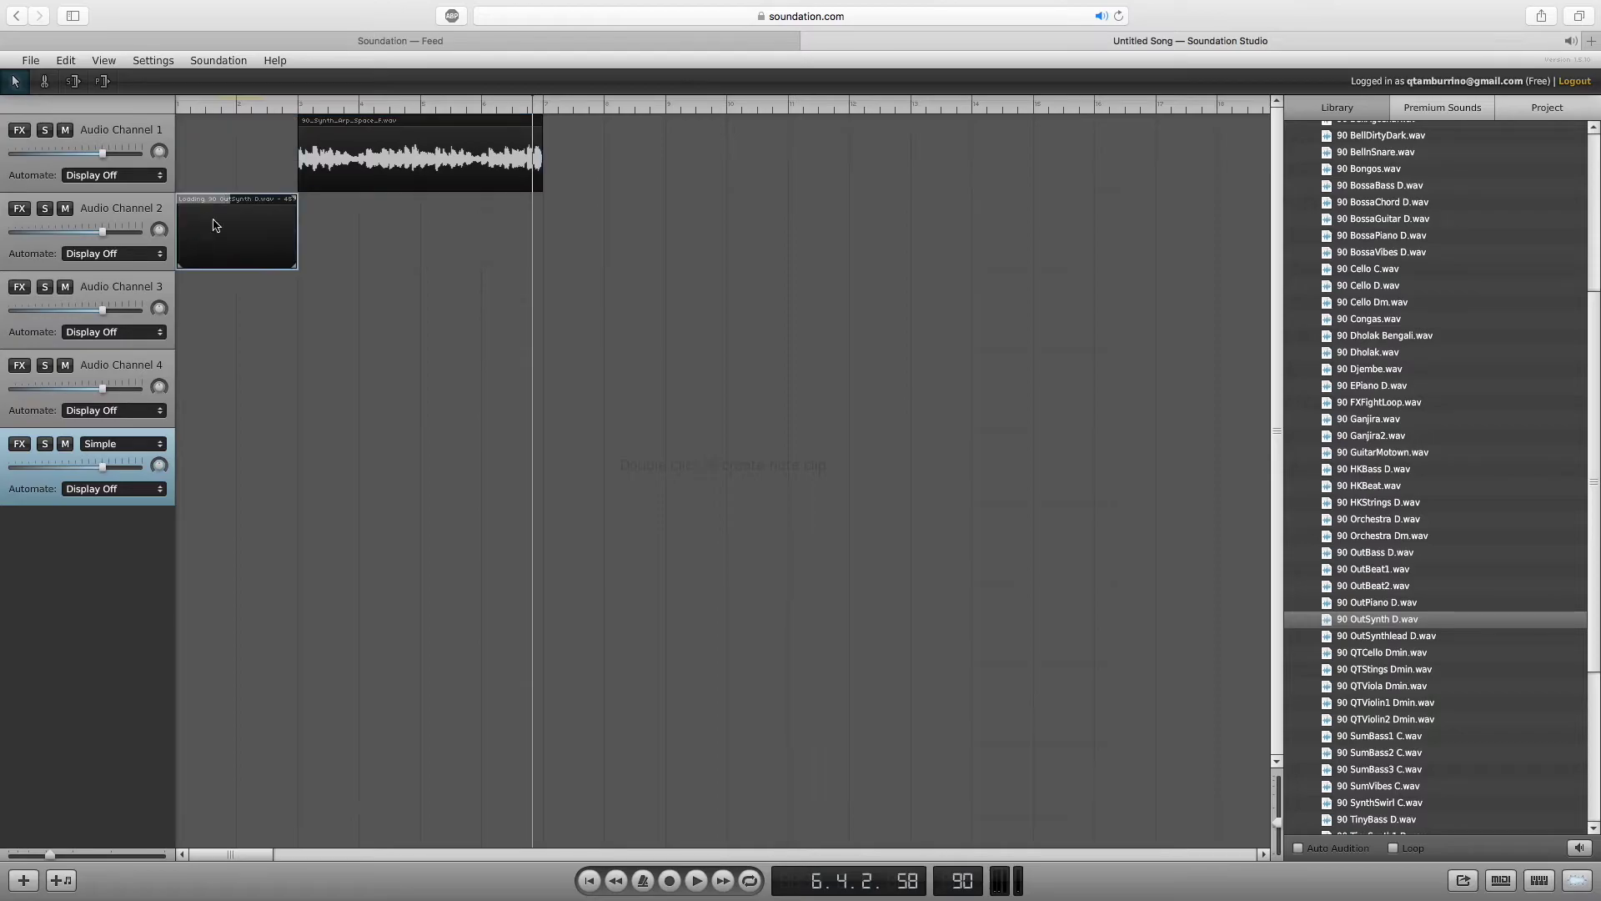
left_click_drag(335, 163, 217, 152)
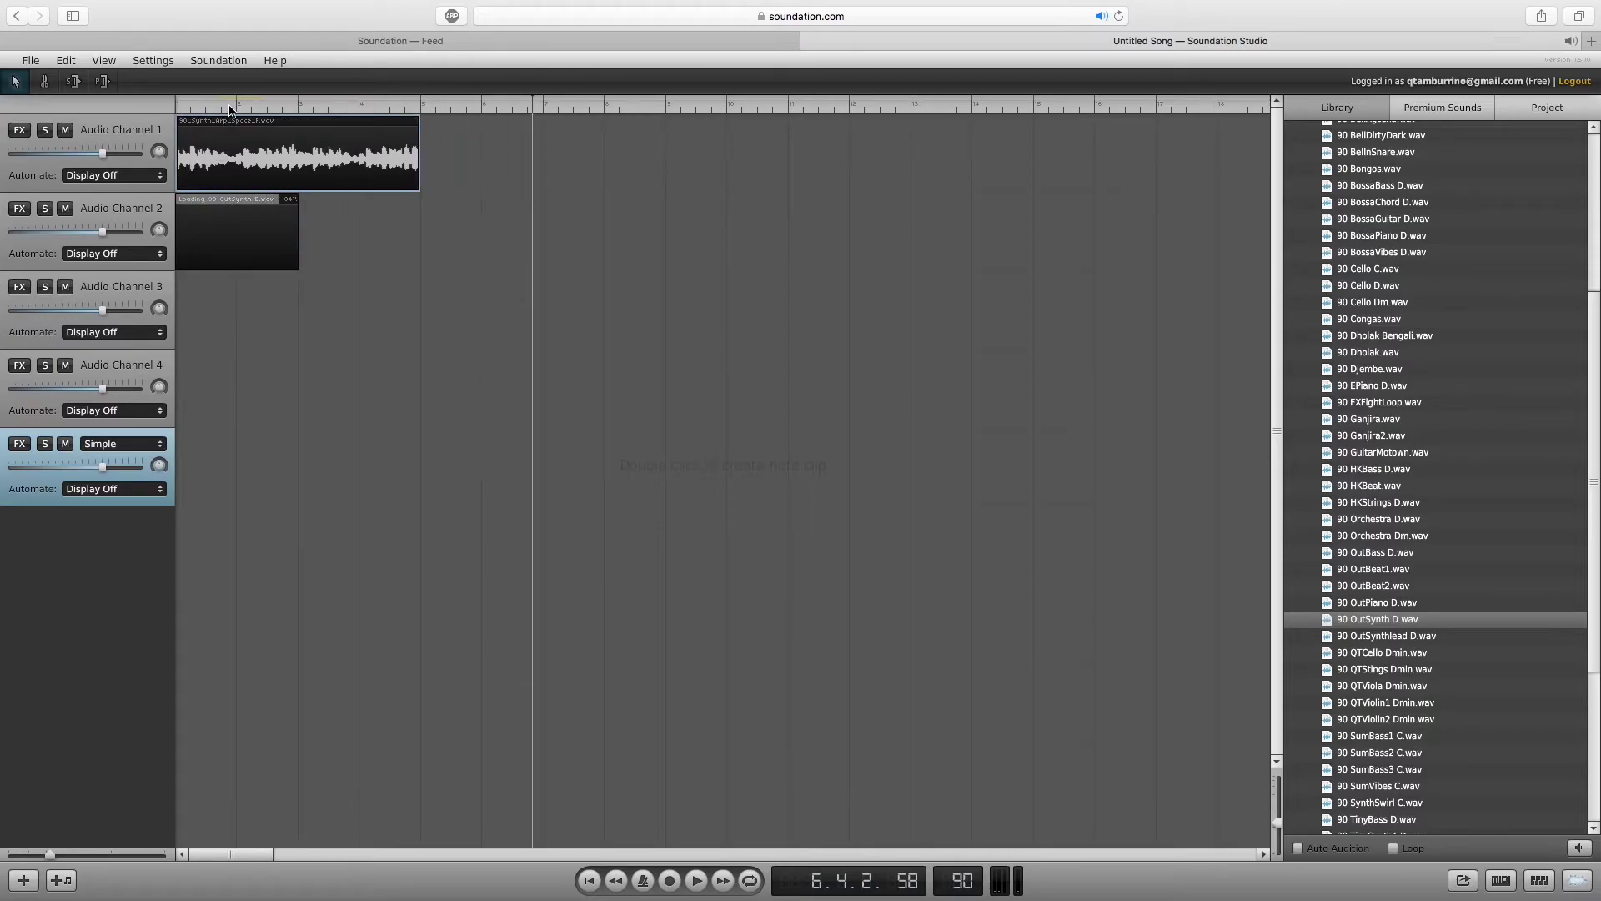
Audition HKBass D and HKBeat, and add 90 HKBeat.wav to Audio Channel 3 starting at bar 3.
left_click(1377, 473)
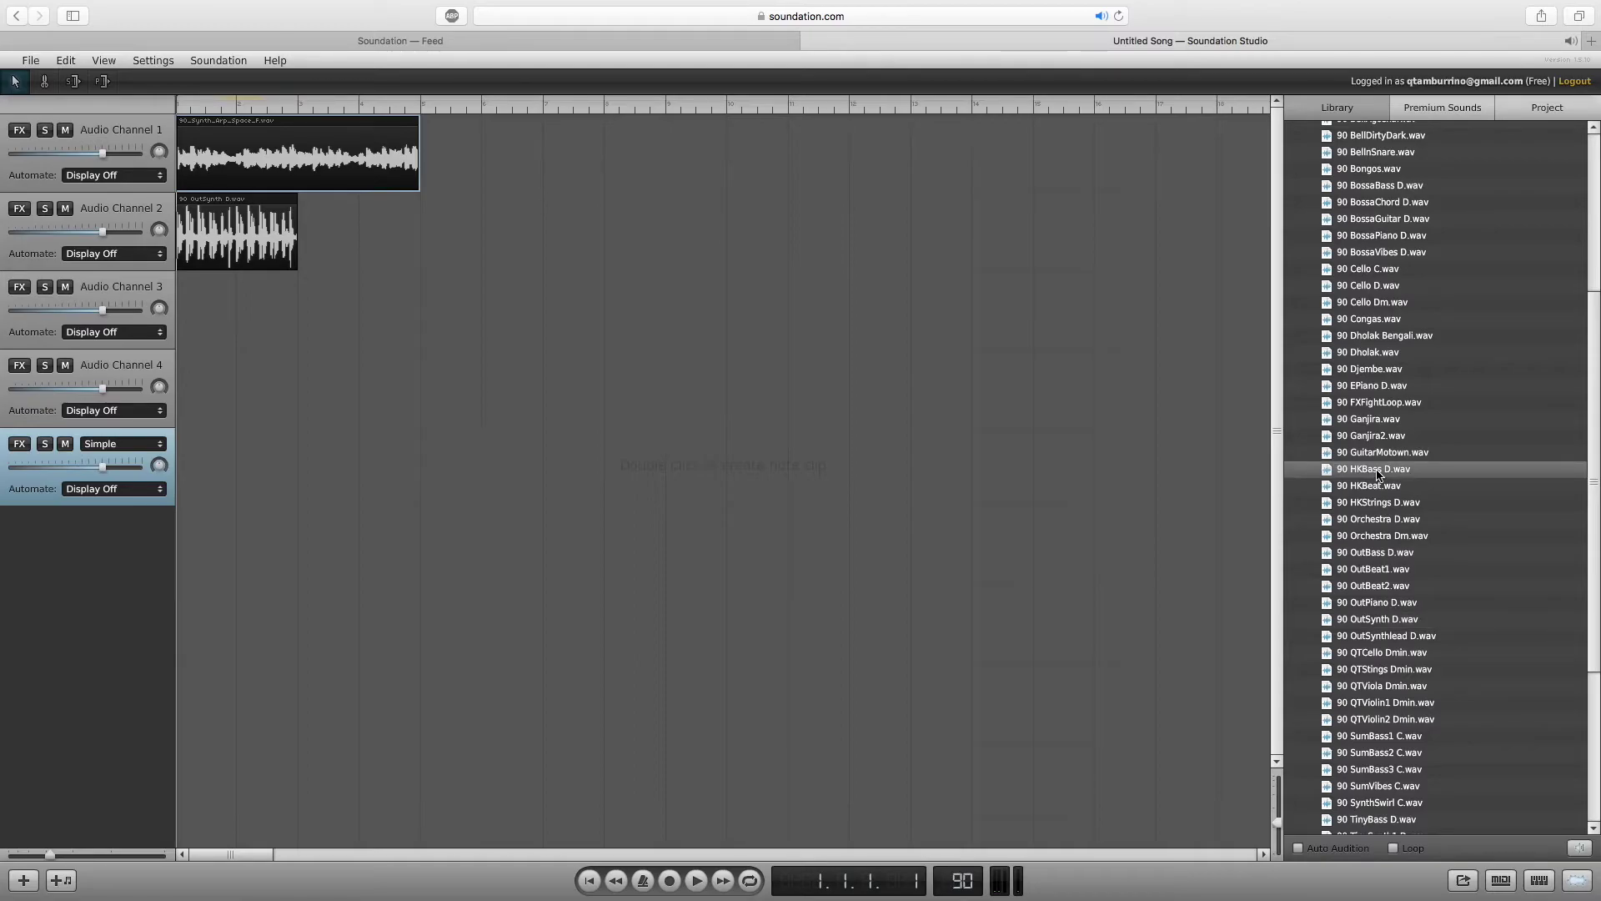
left_click(1378, 488)
left_click_drag(1380, 490, 427, 313)
Duplicate the OutSynth D clip twice along Audio Channel 2 and the synth arp clip once directly after itself on Audio Channel 1.
left_click(277, 238)
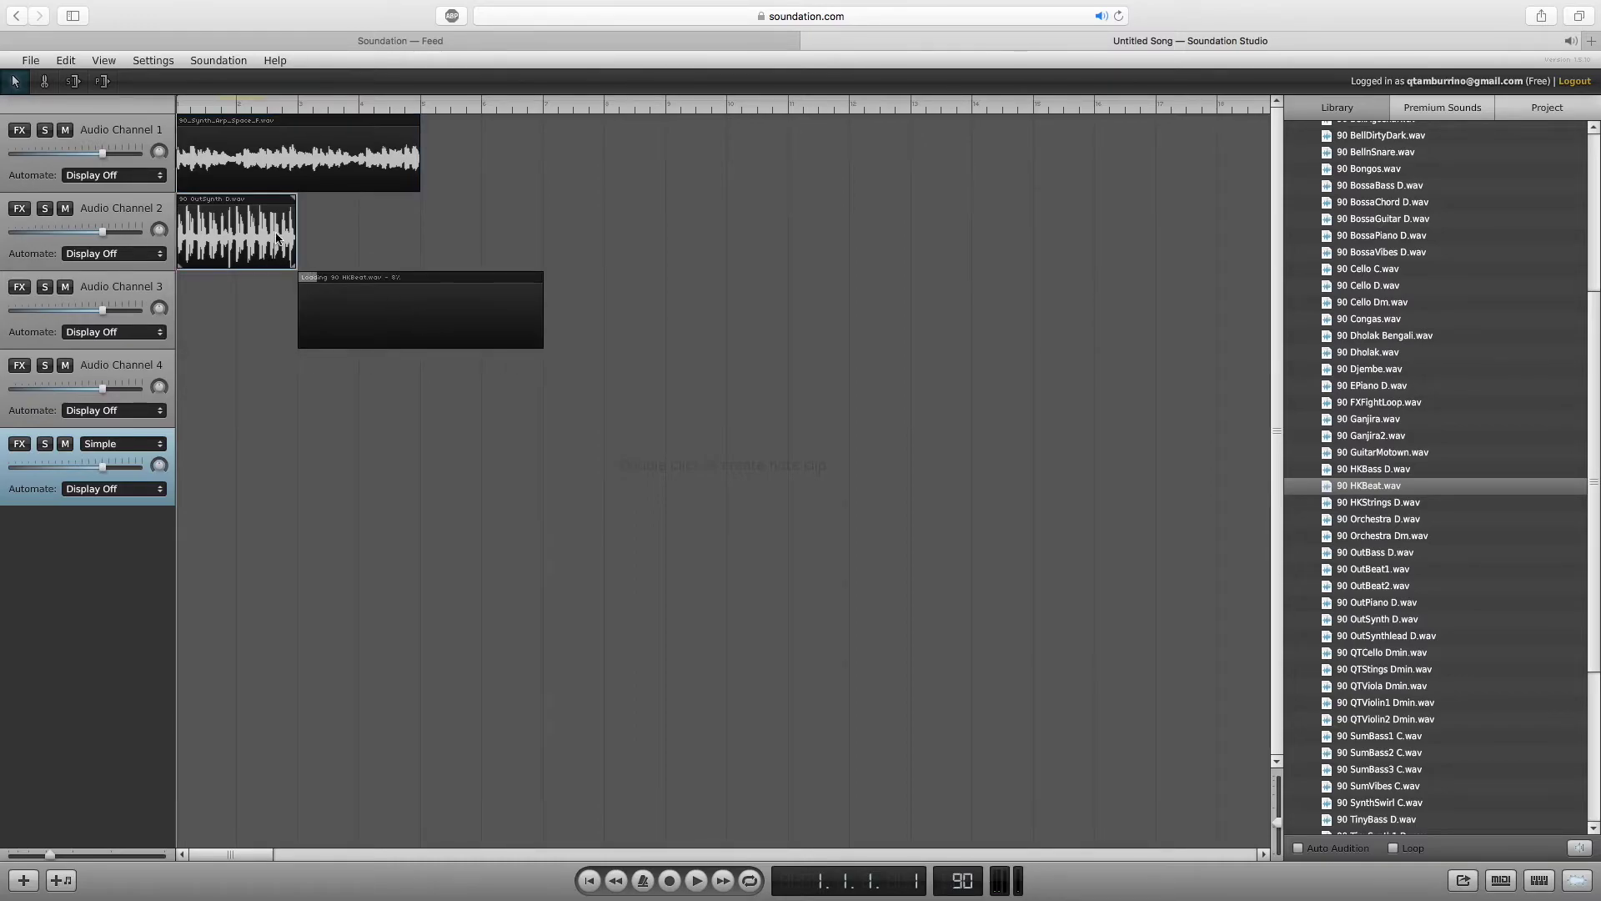
left_click_drag(215, 245, 499, 249)
left_click(260, 247)
left_click(391, 157)
left_click_drag(391, 157, 626, 174)
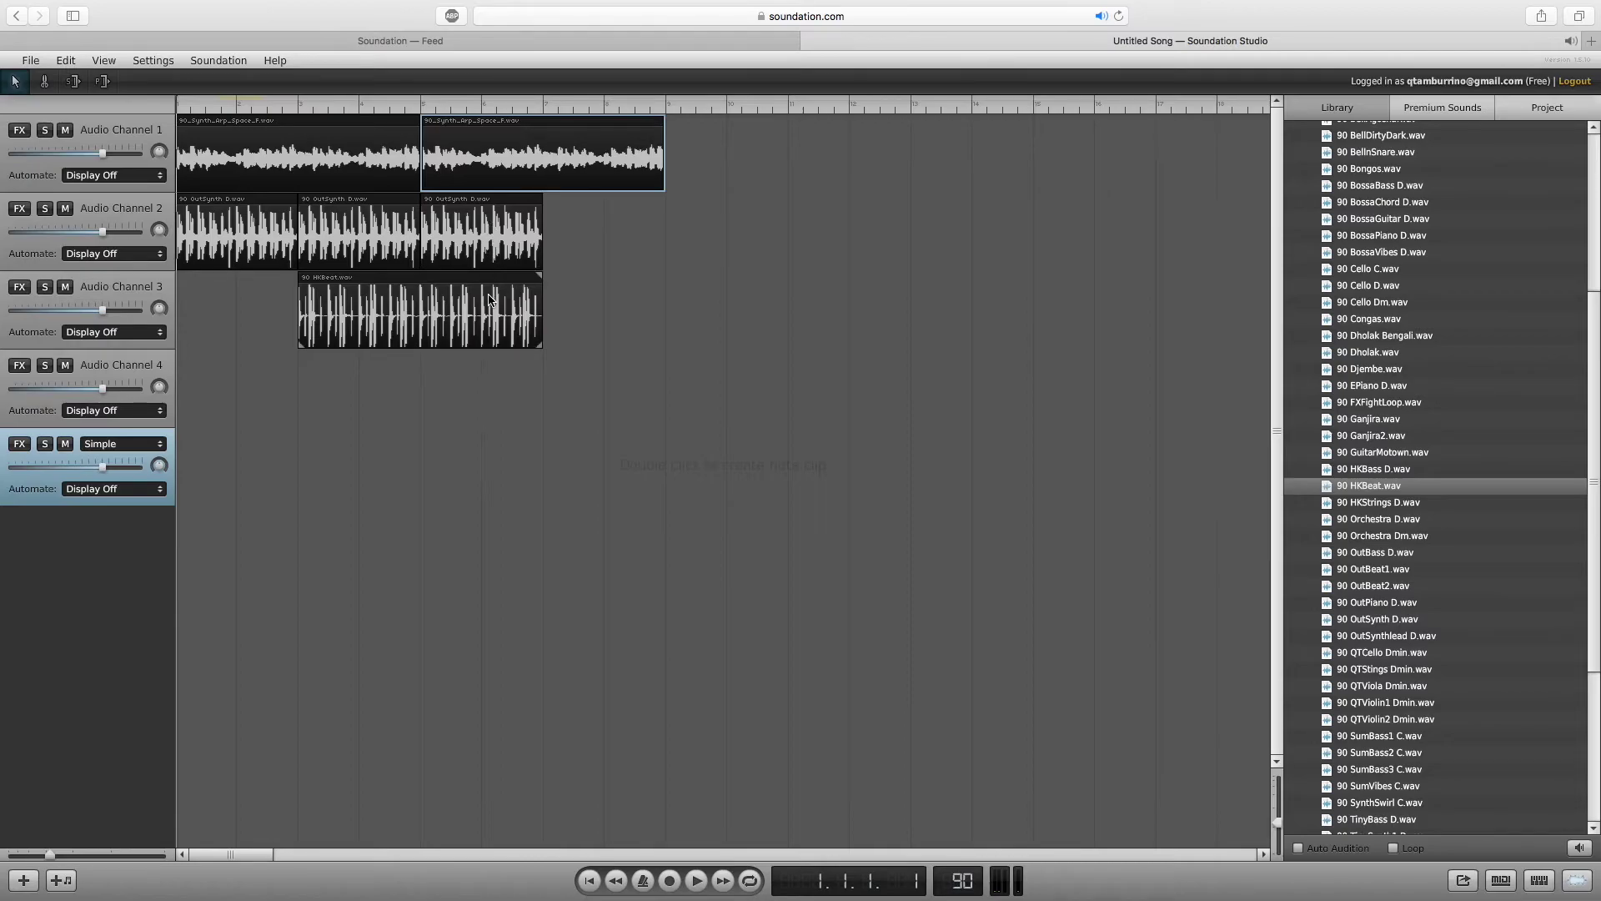
Audition more 90 BPM sounds, including Congas, Dholak Bengali, BossaVibes D and BossaBass D.
left_click(1350, 324)
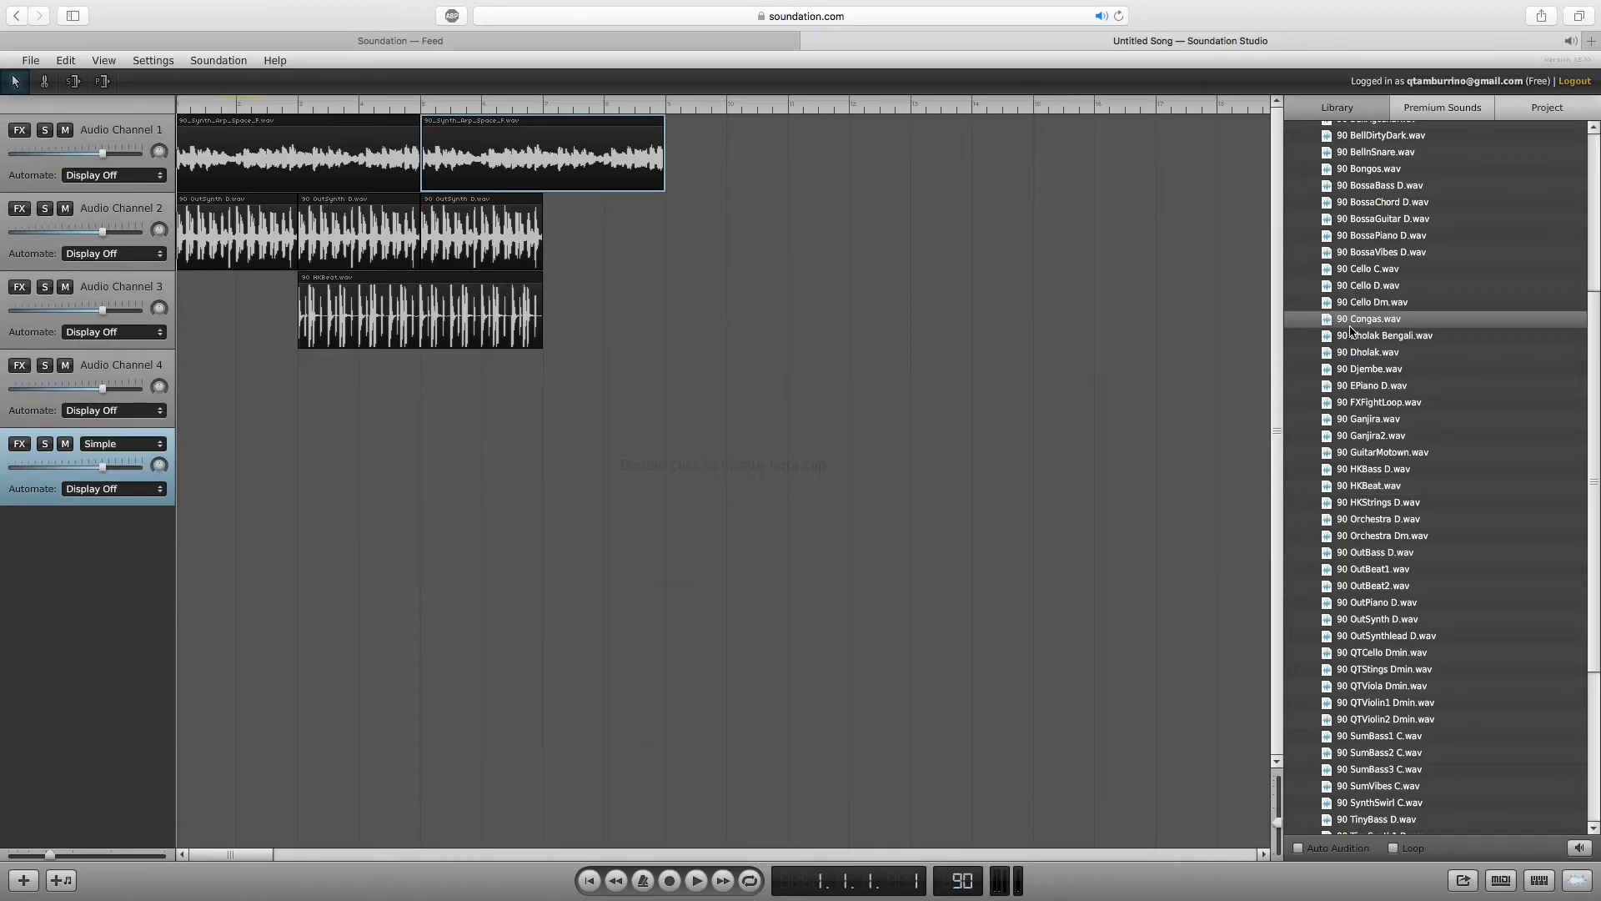
left_click(1363, 337)
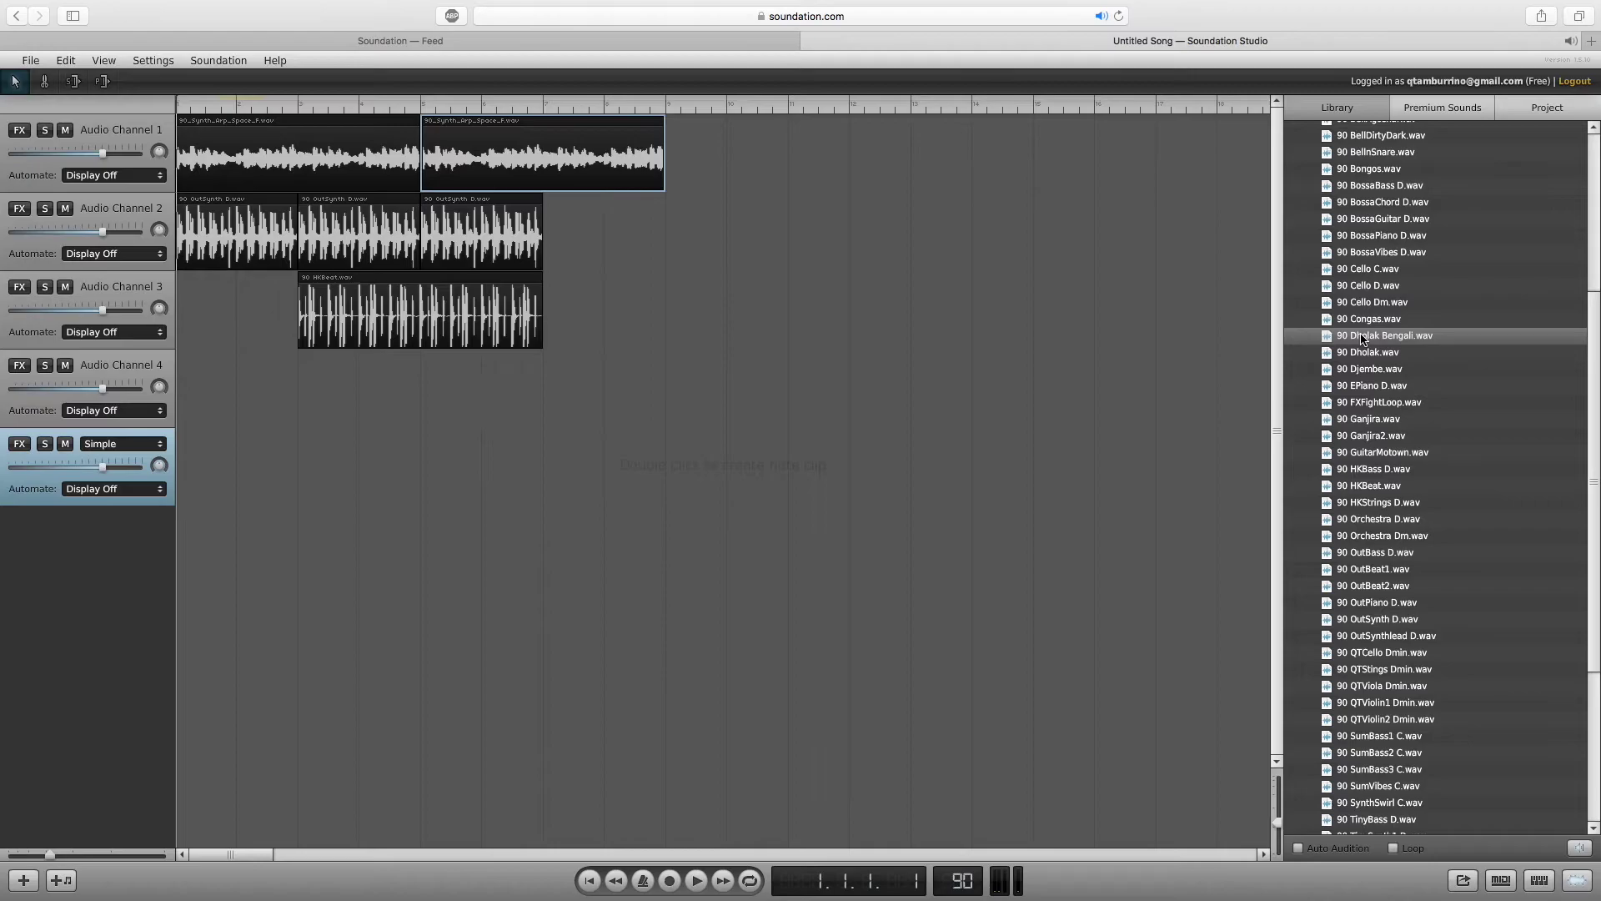
scroll(1375, 357, "up", 3)
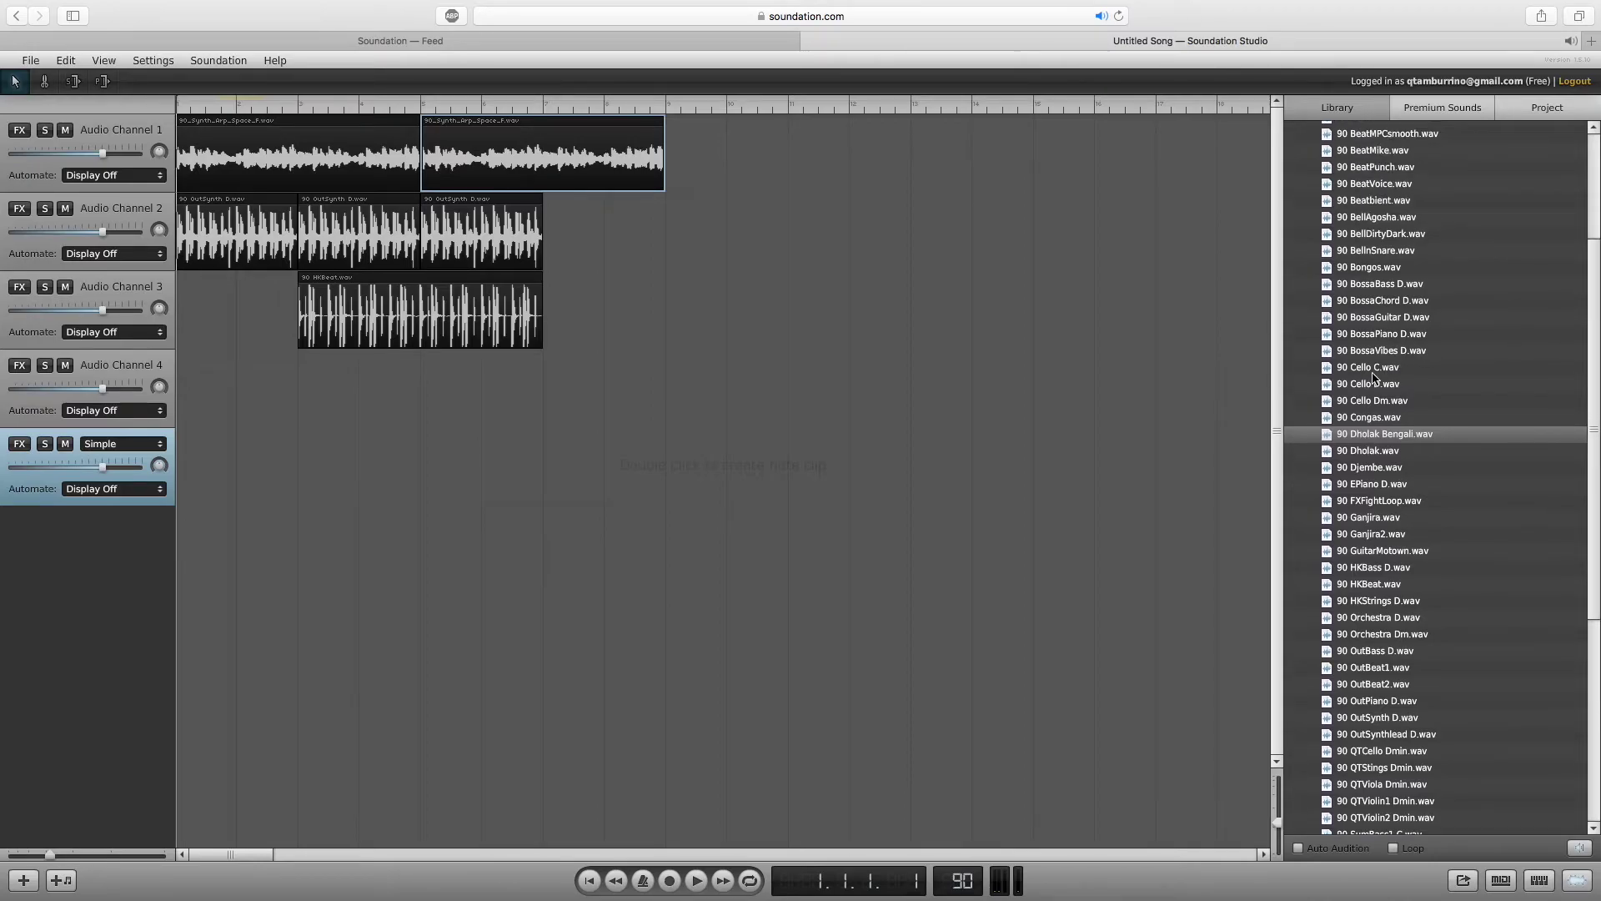
left_click(1375, 351)
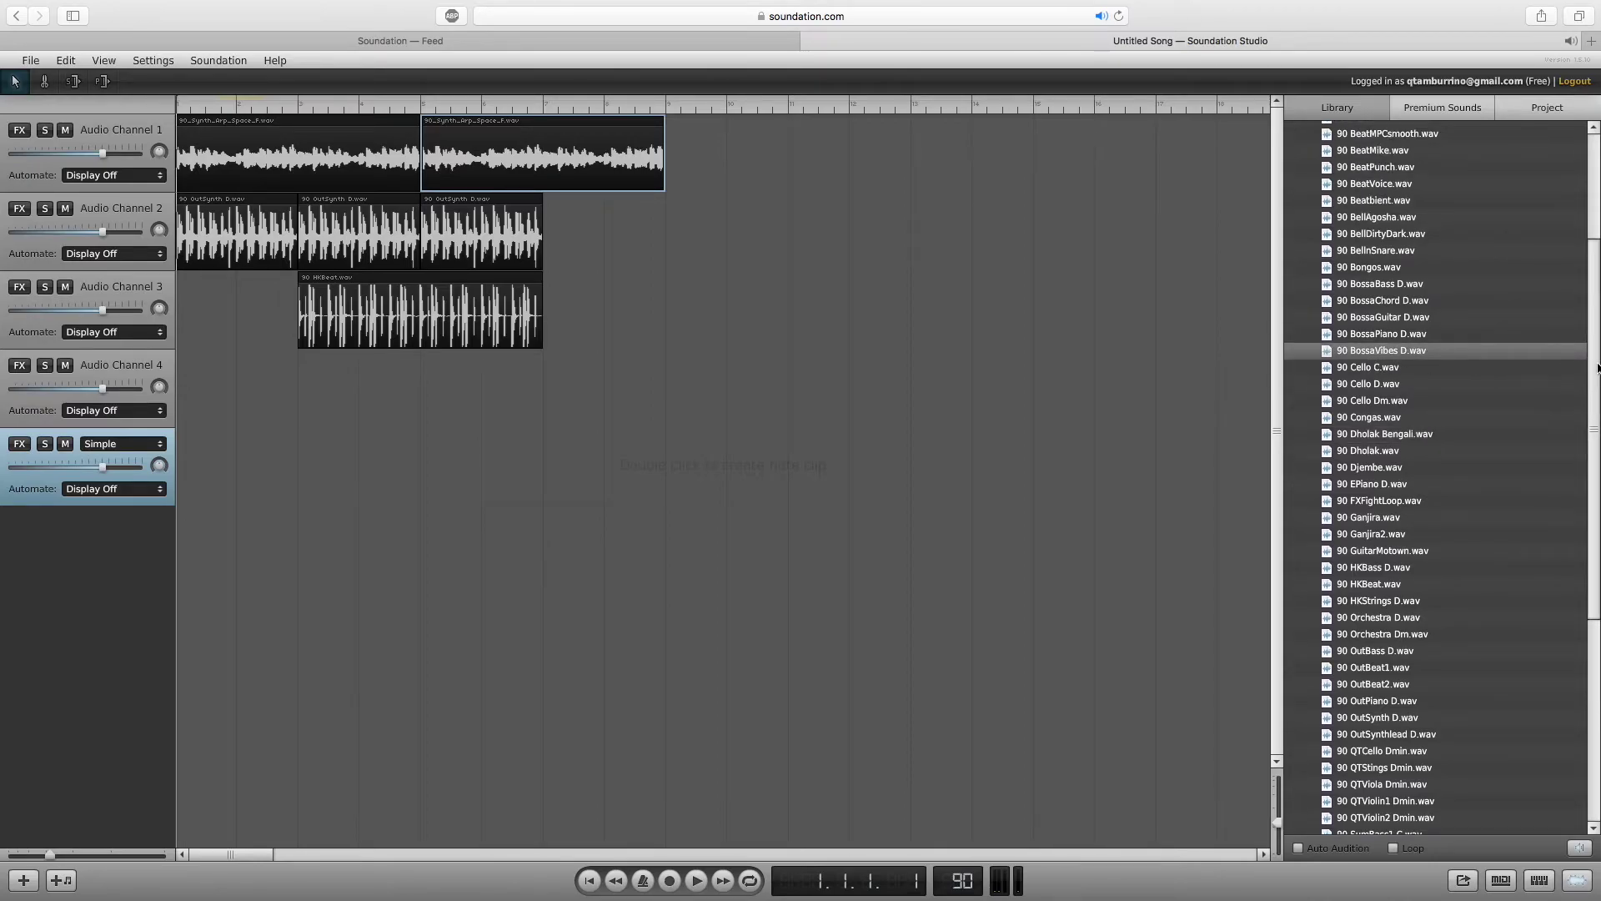
scroll(1584, 370, "up", 3)
left_click(1396, 384)
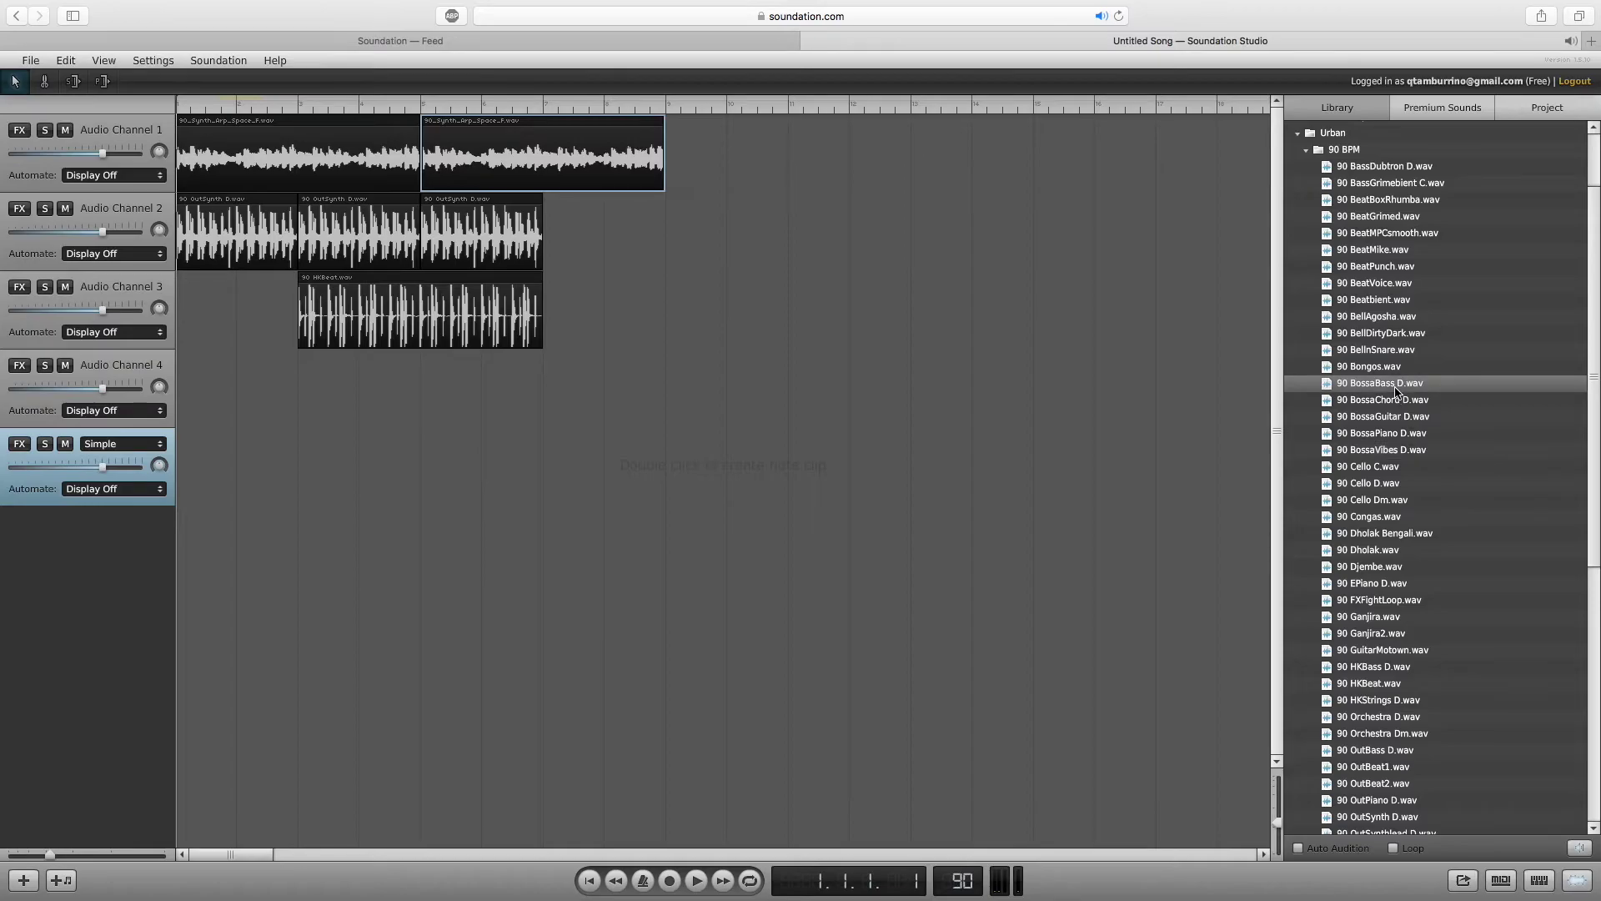
Trim the second synth arp clip to end at bar 7 with the other channels' clips, and play the arrangement.
left_click(932, 367)
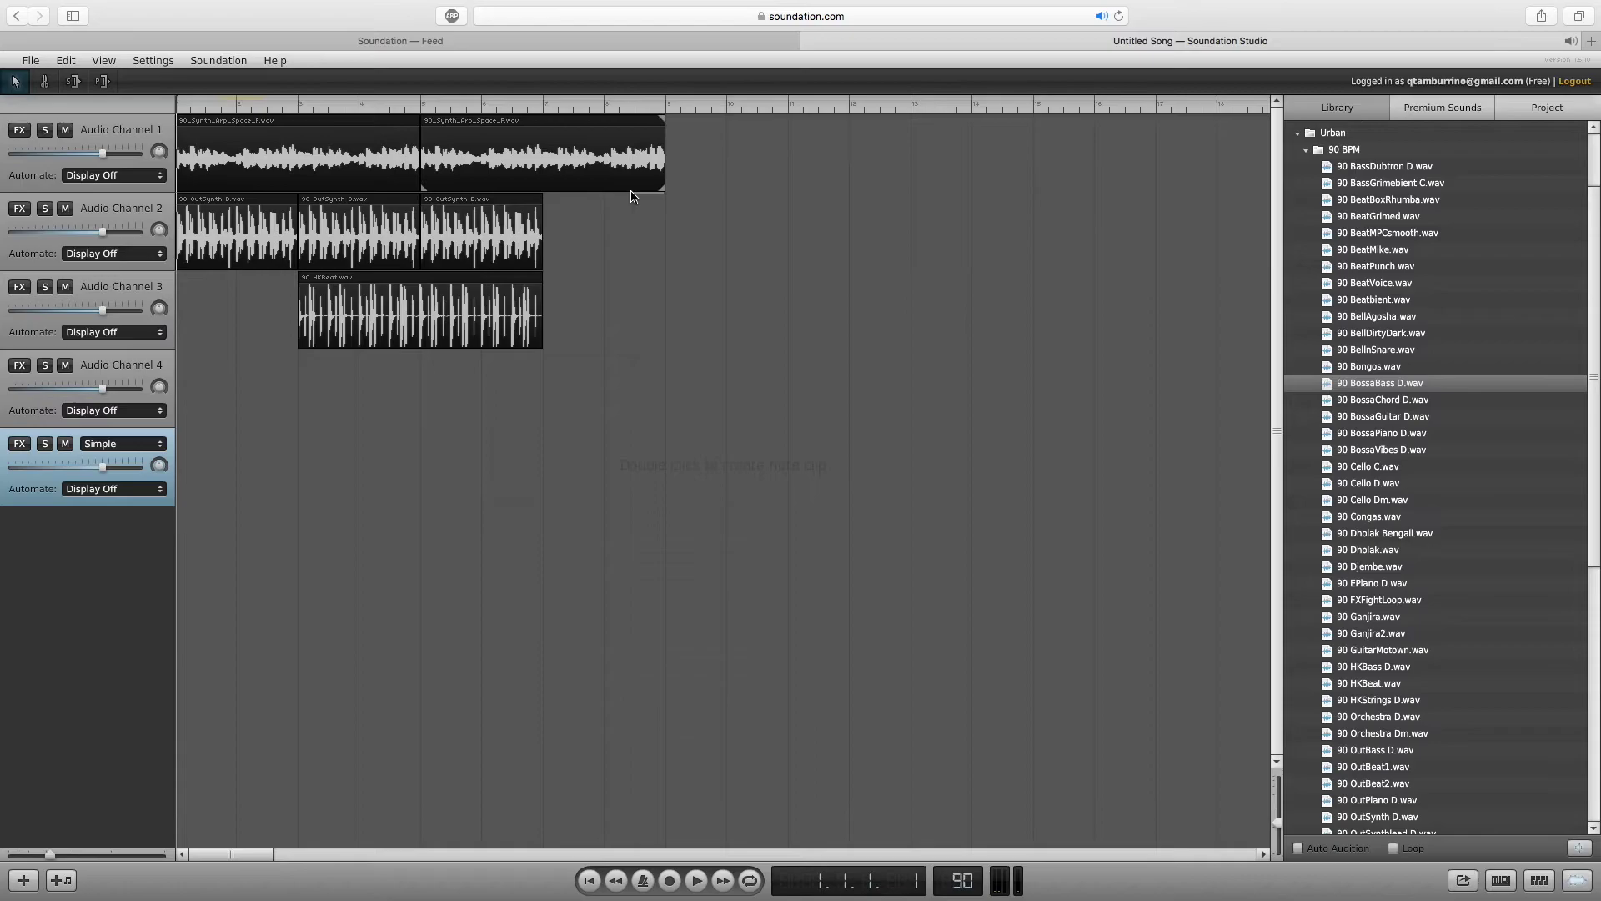
left_click_drag(667, 195, 546, 191)
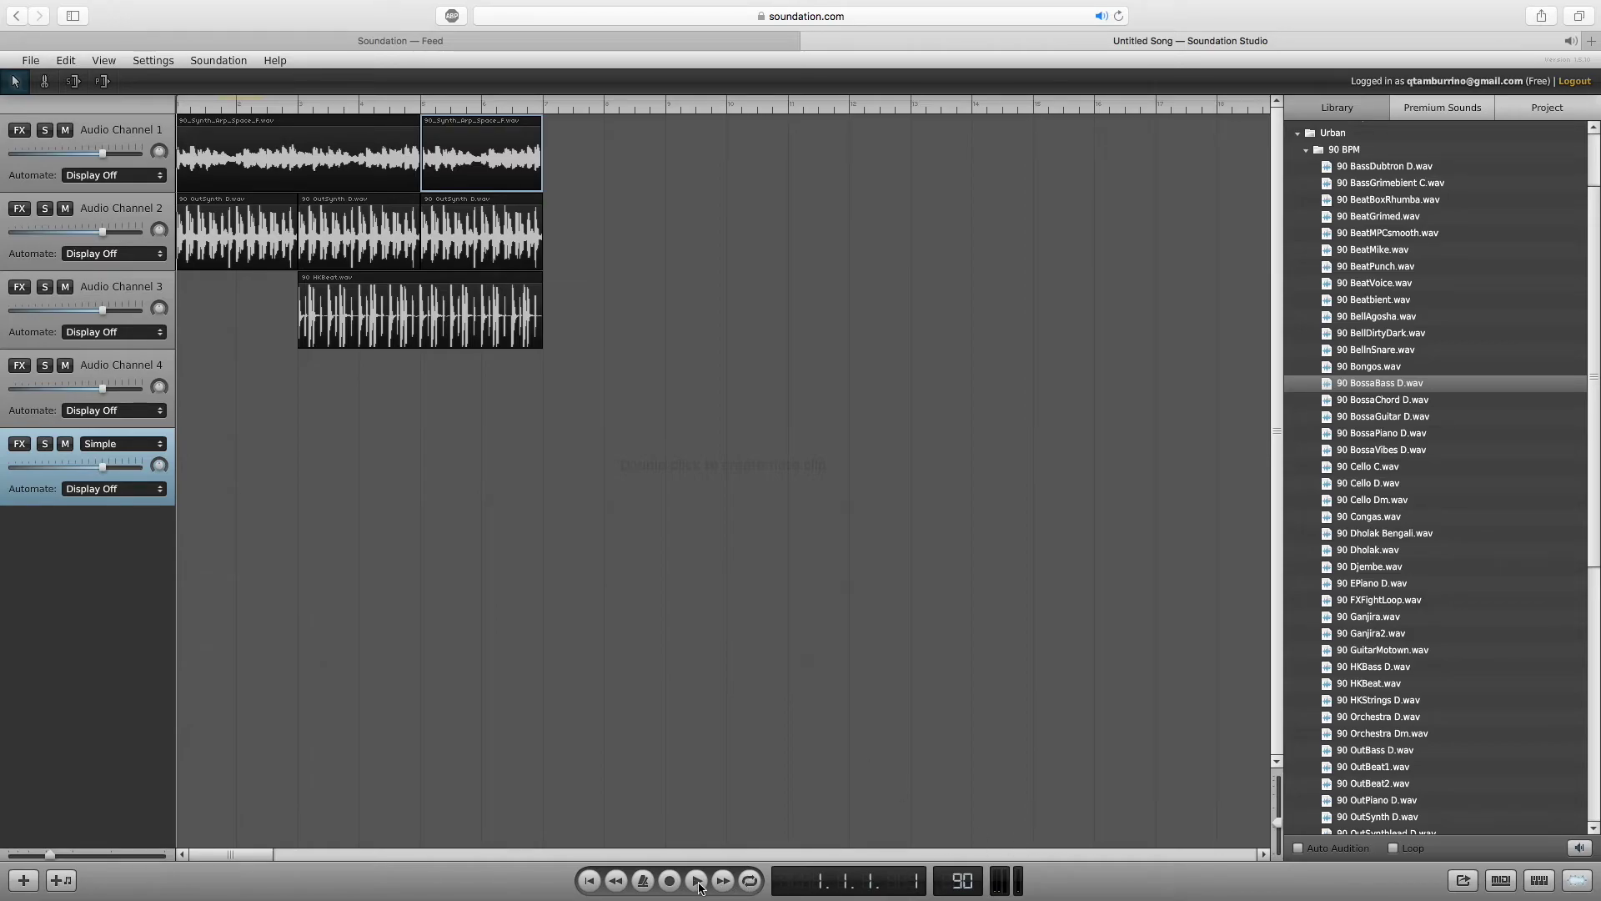
left_click(561, 643)
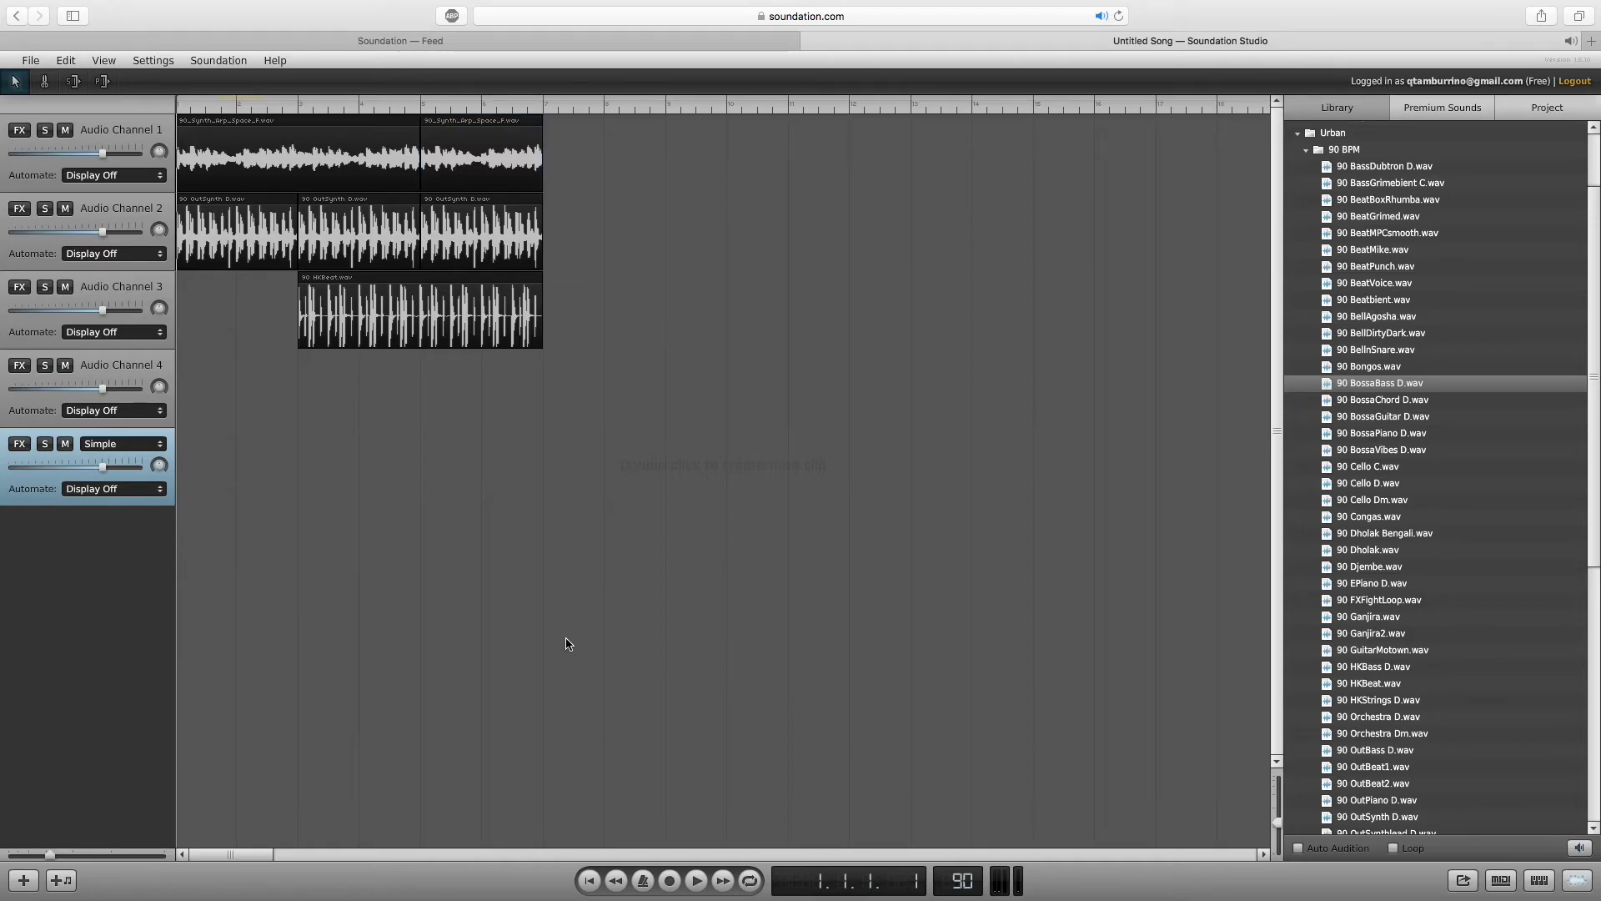
left_click(697, 881)
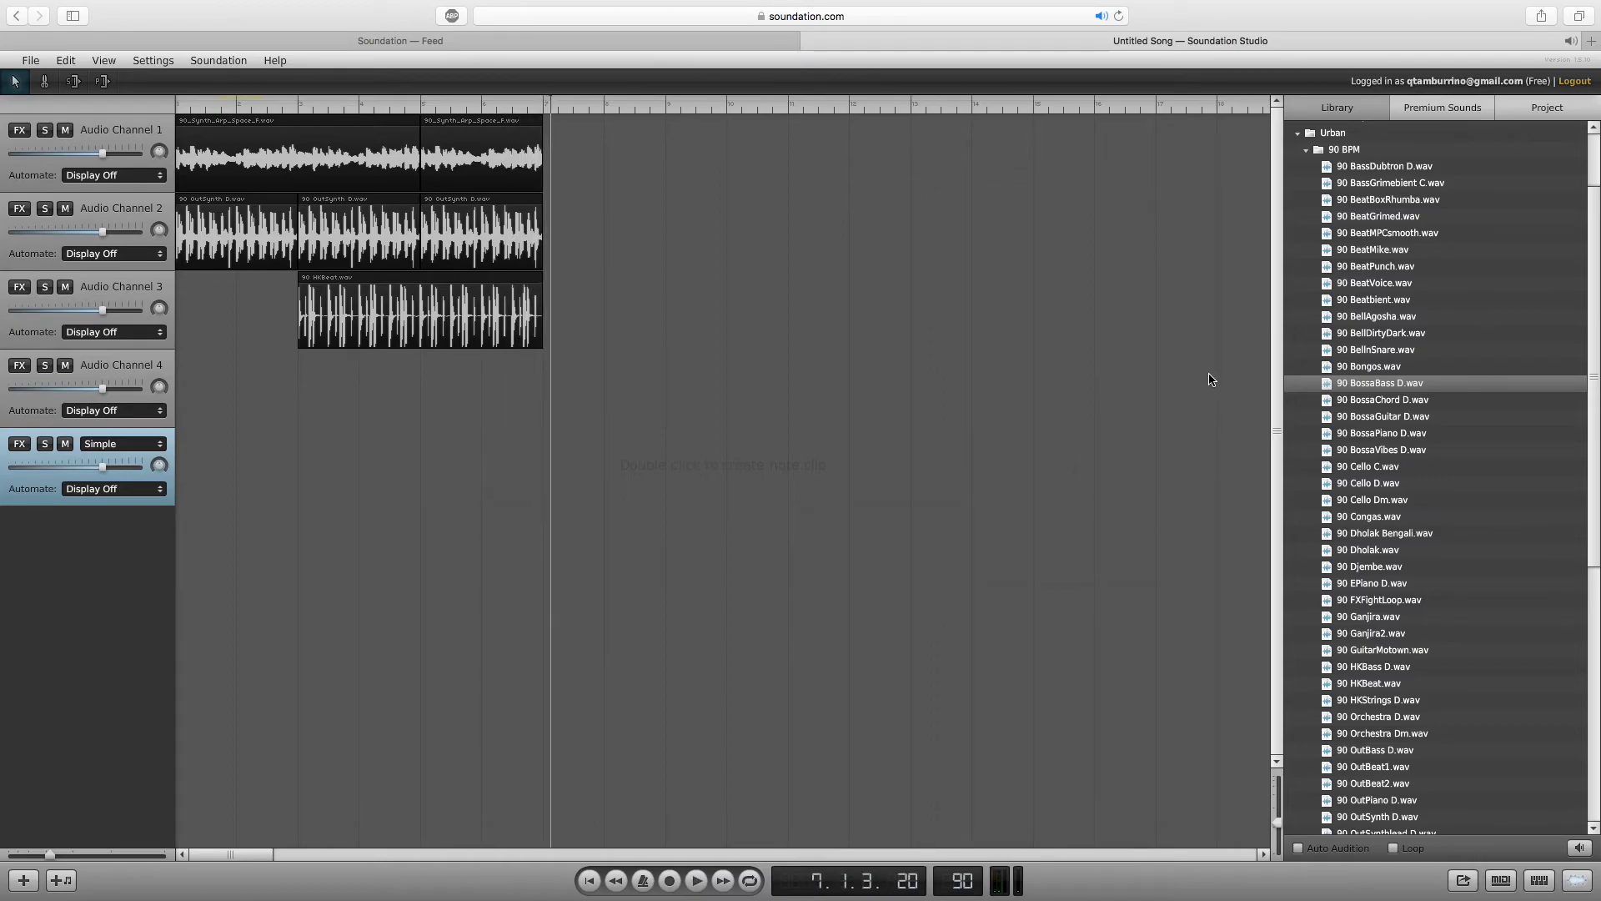
Switch from Urban's 90 BPM folder to its 95 BPM folder and delete all clips from Audio Channels 1 to 3.
left_click(1316, 148)
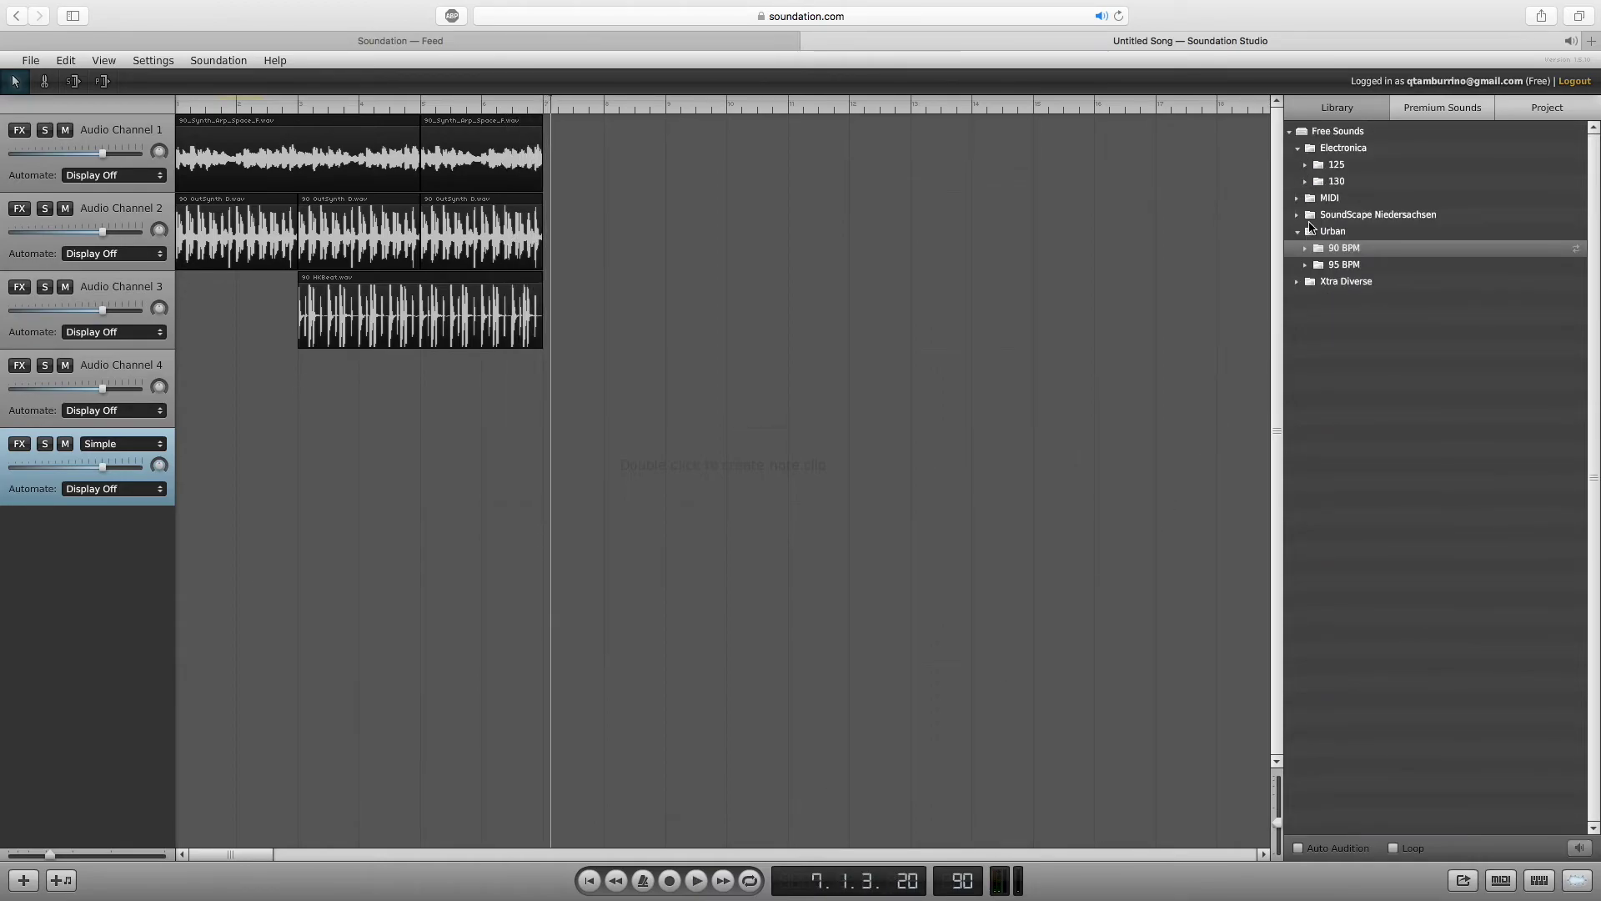
left_click(1305, 266)
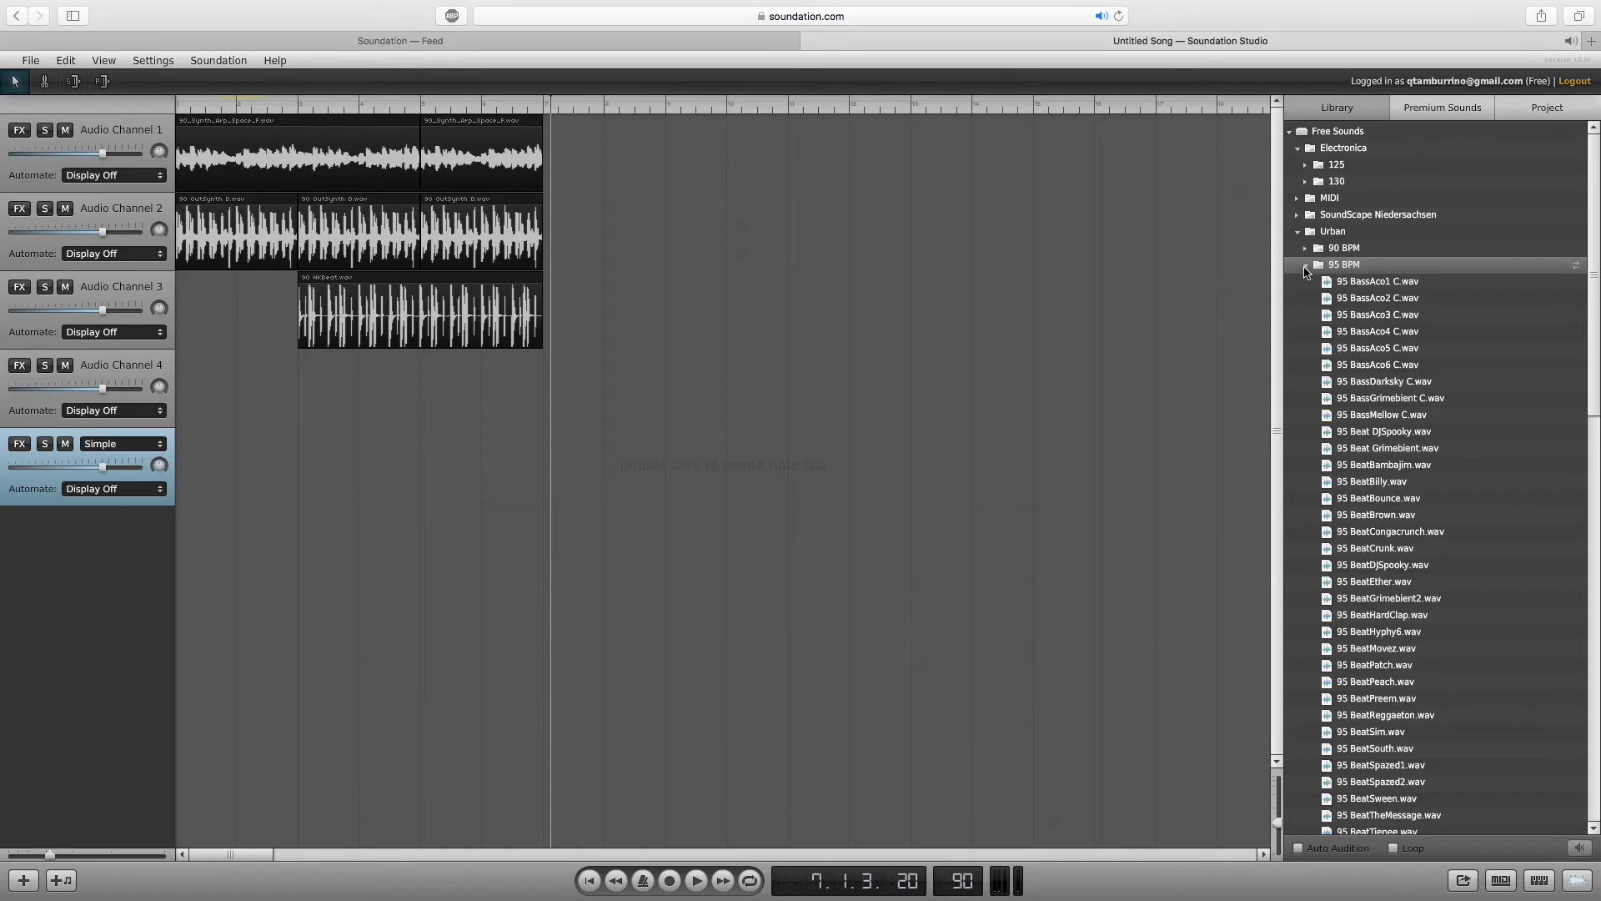
left_click(1379, 397)
left_click_drag(658, 376, 284, 161)
key("Delete")
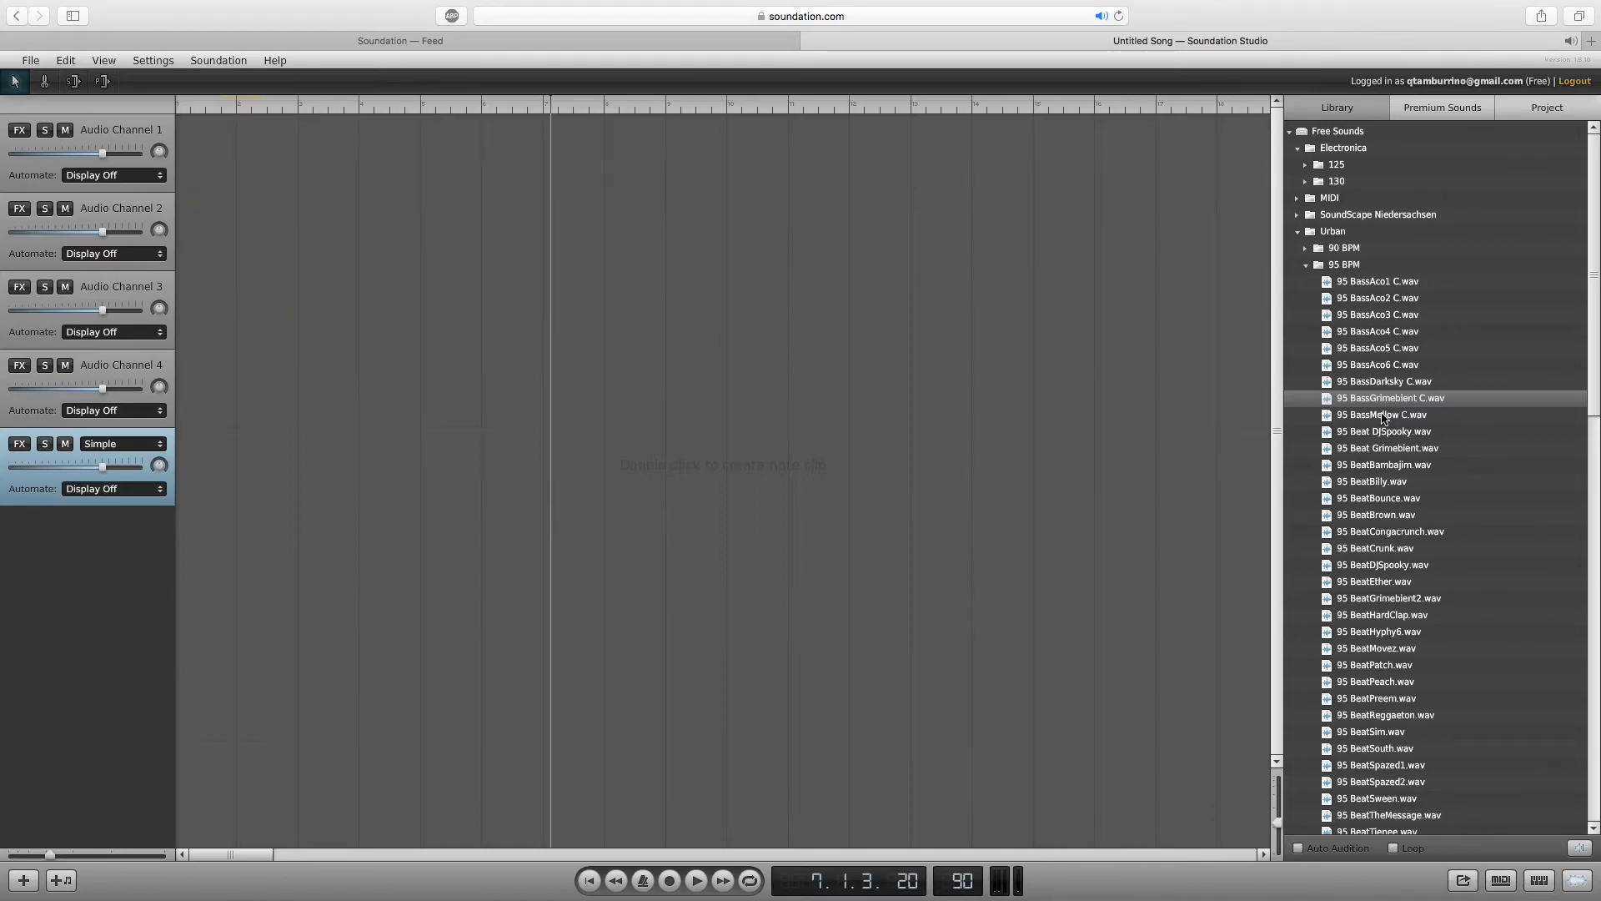
Add 95 BeatBounce.wav at the start of Audio Channel 2 and 95 HonorMoogSynth C.wav at the start of Audio Channel 1.
left_click(1390, 498)
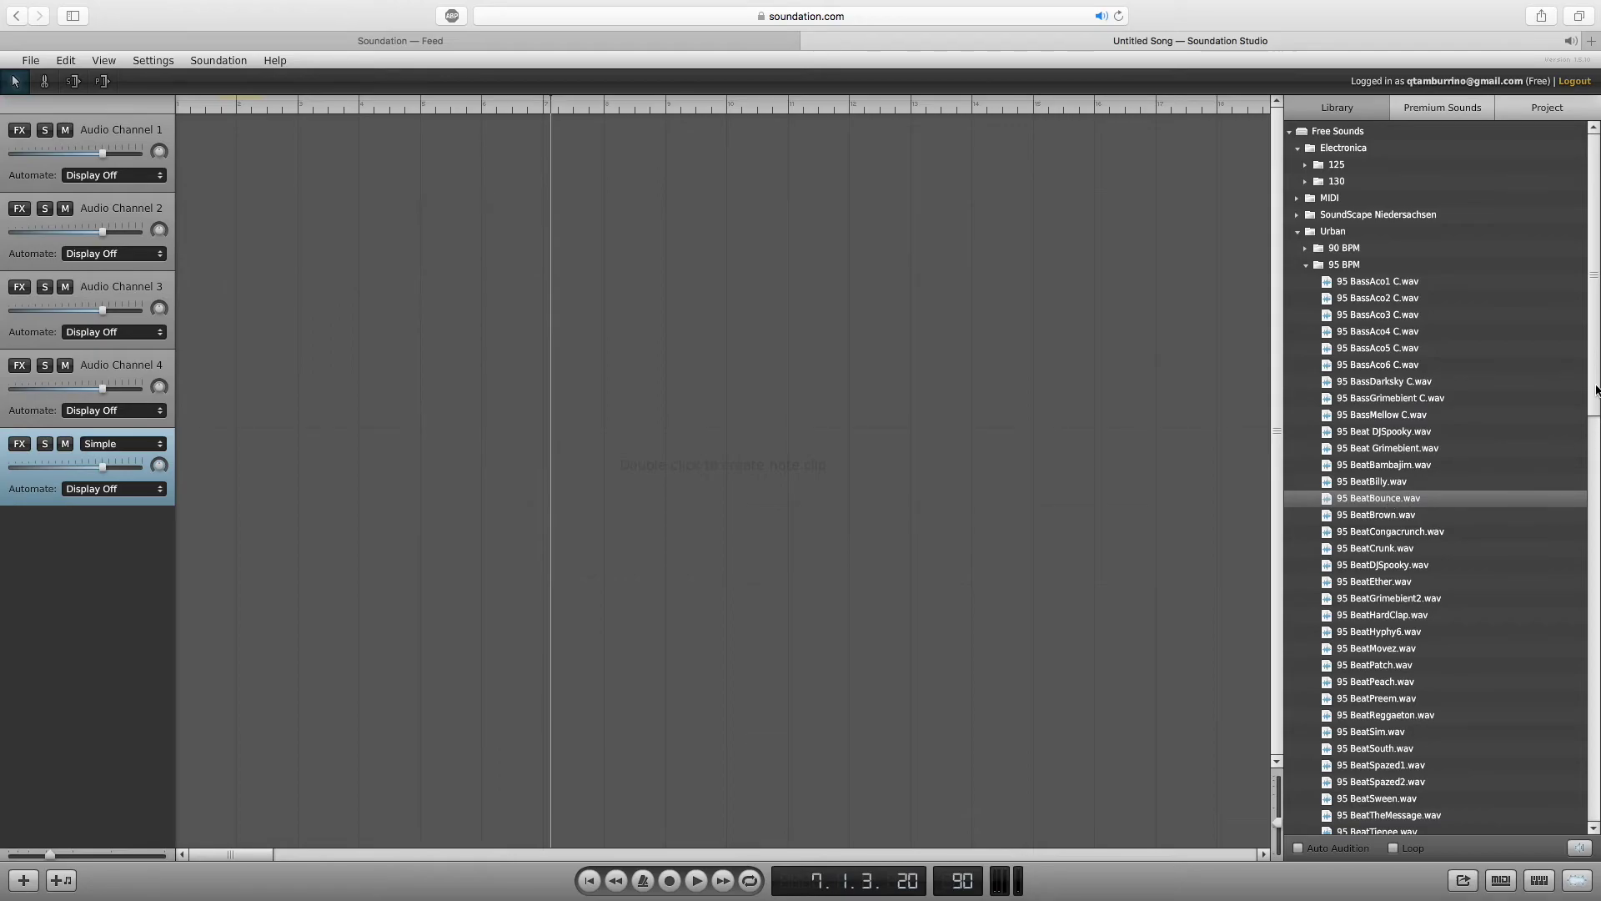
scroll(1597, 390, "down", 5)
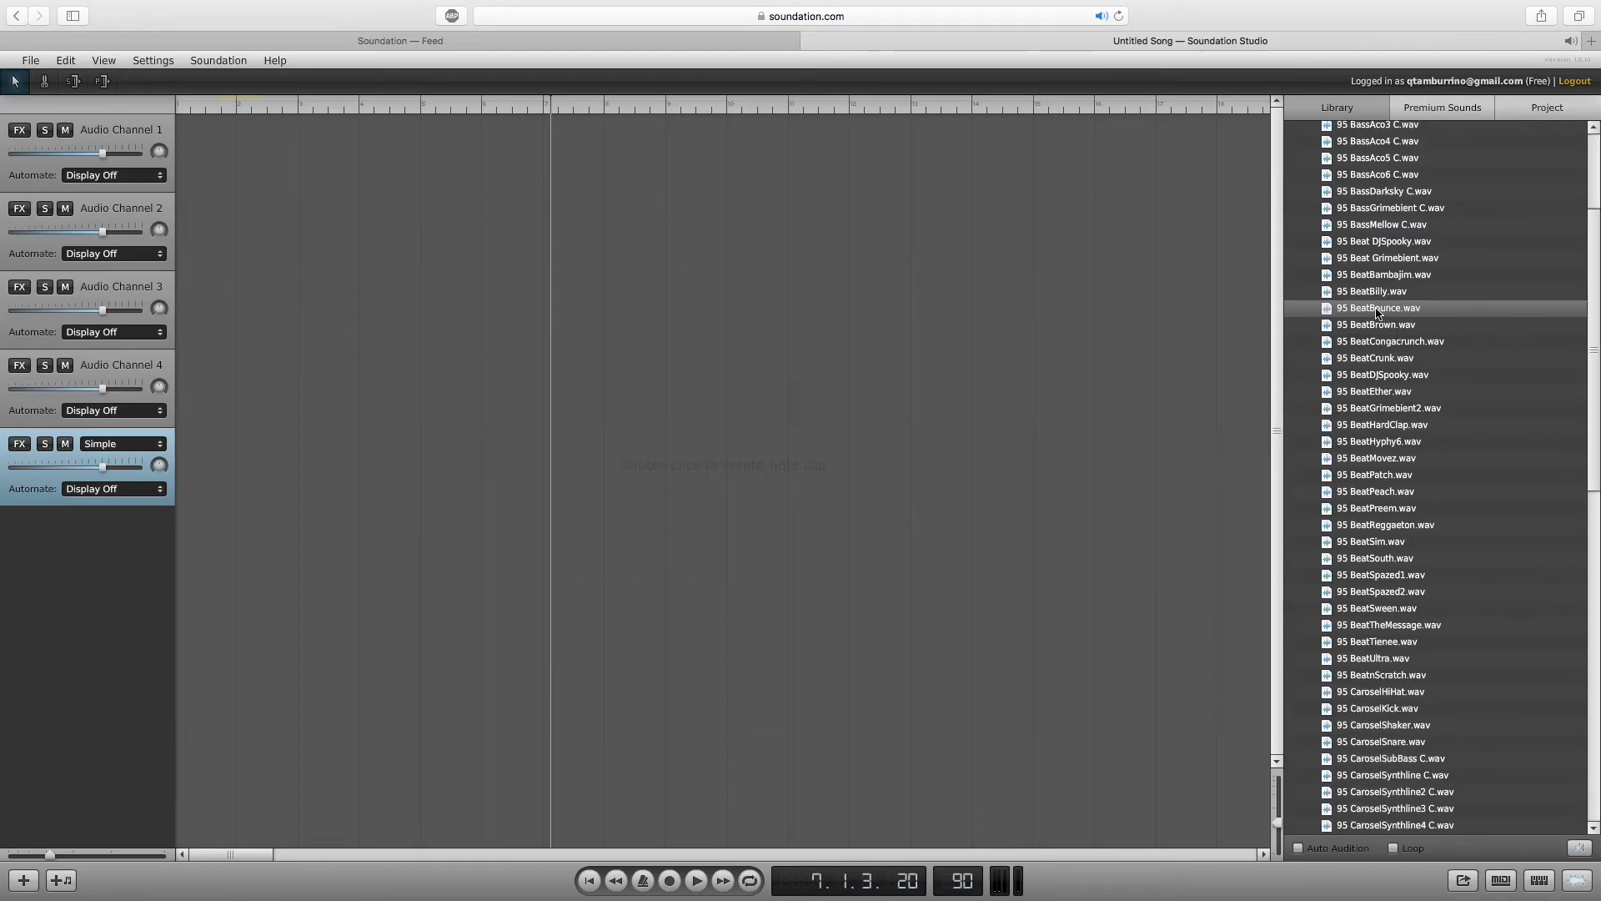
left_click_drag(1380, 313, 237, 241)
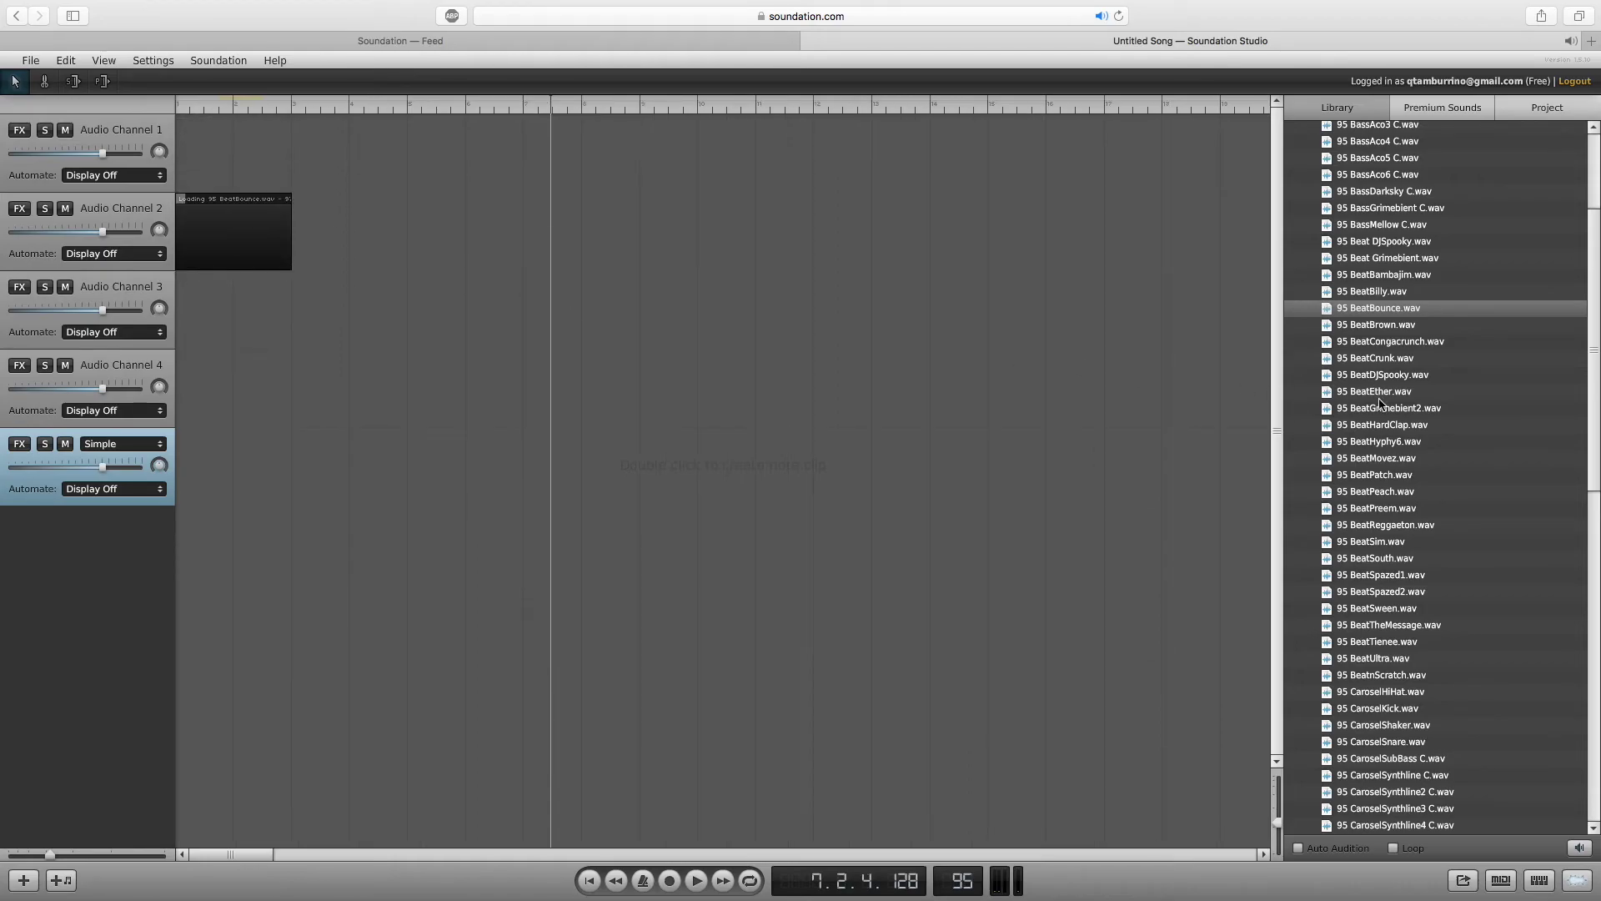
scroll(1383, 467, "down", 10)
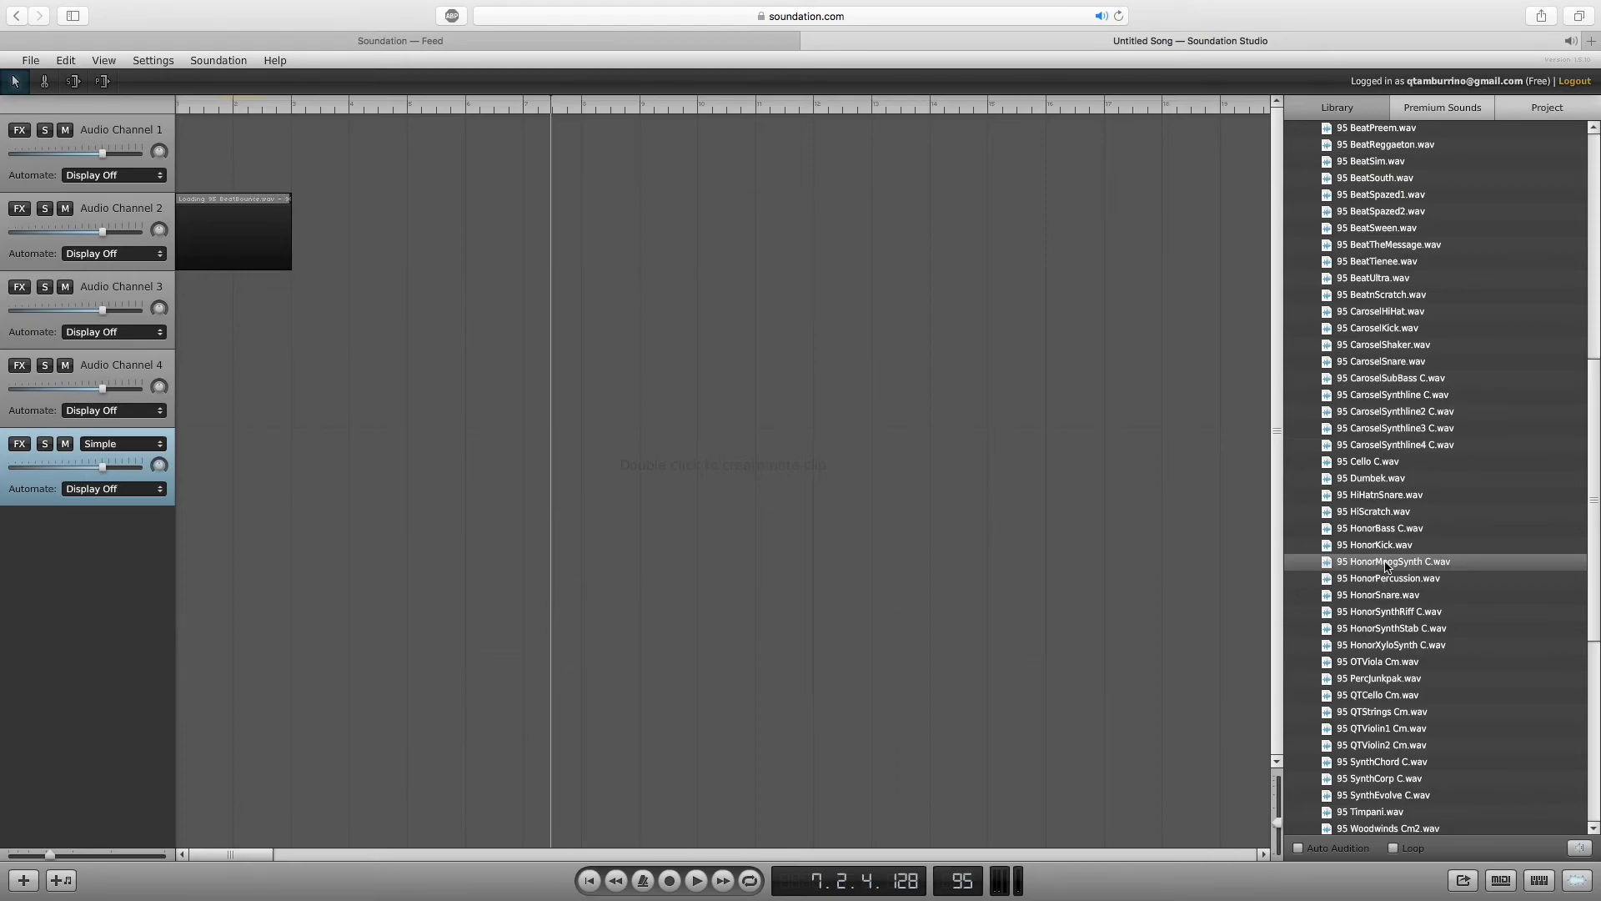
left_click_drag(1387, 565, 240, 155)
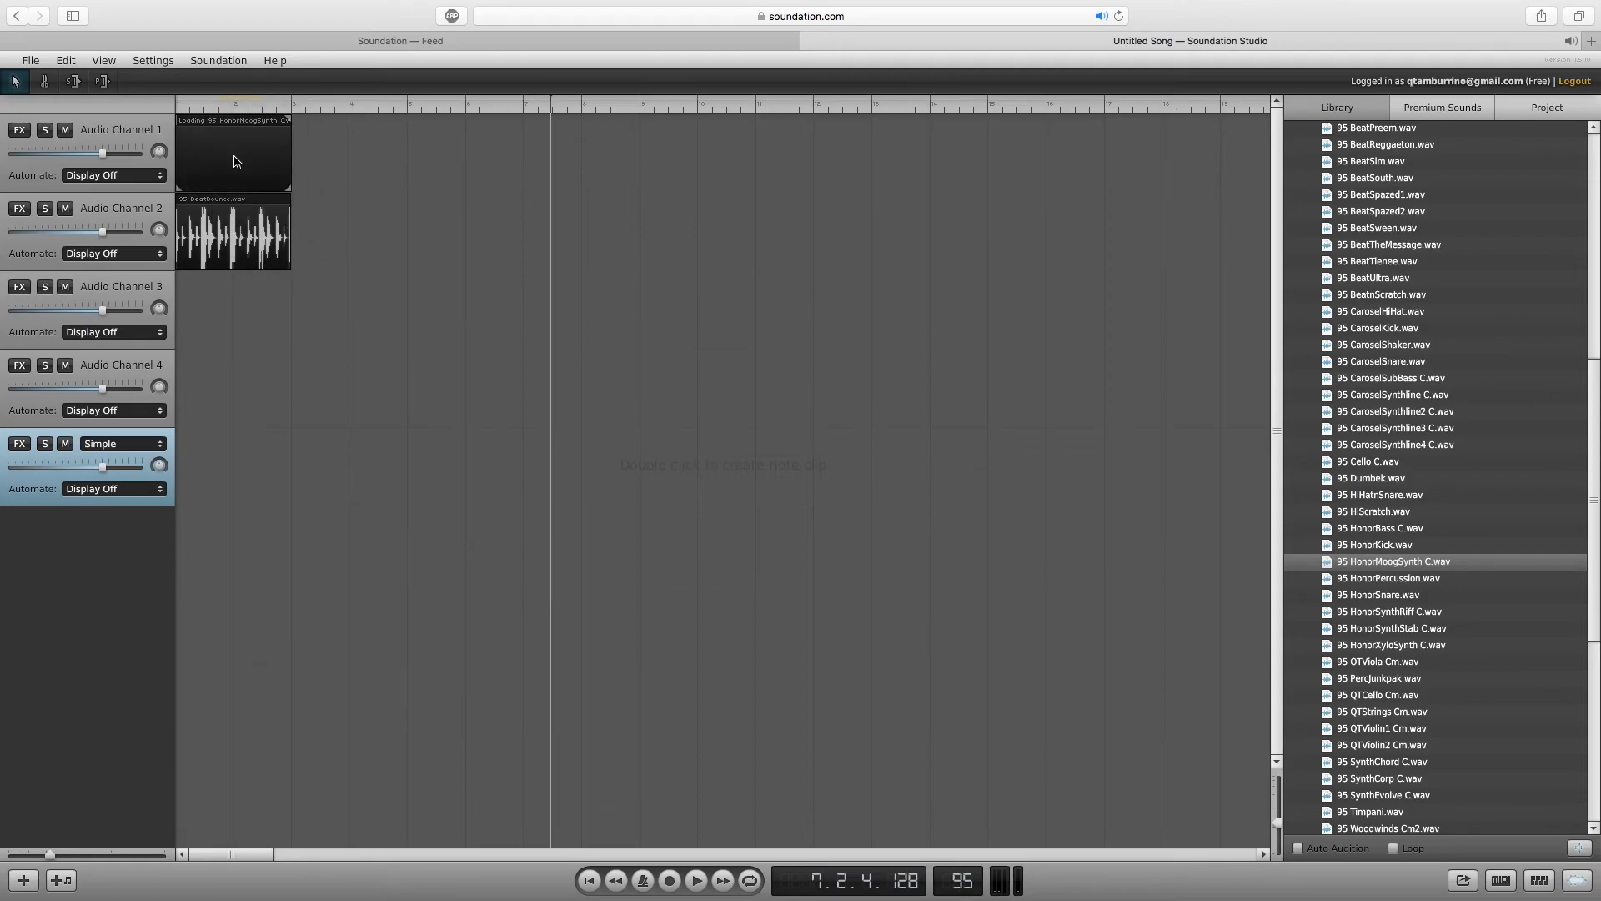
Duplicate the HonorMoogSynth C clip and place the copy directly after the original on Audio Channel 1.
left_click(238, 163)
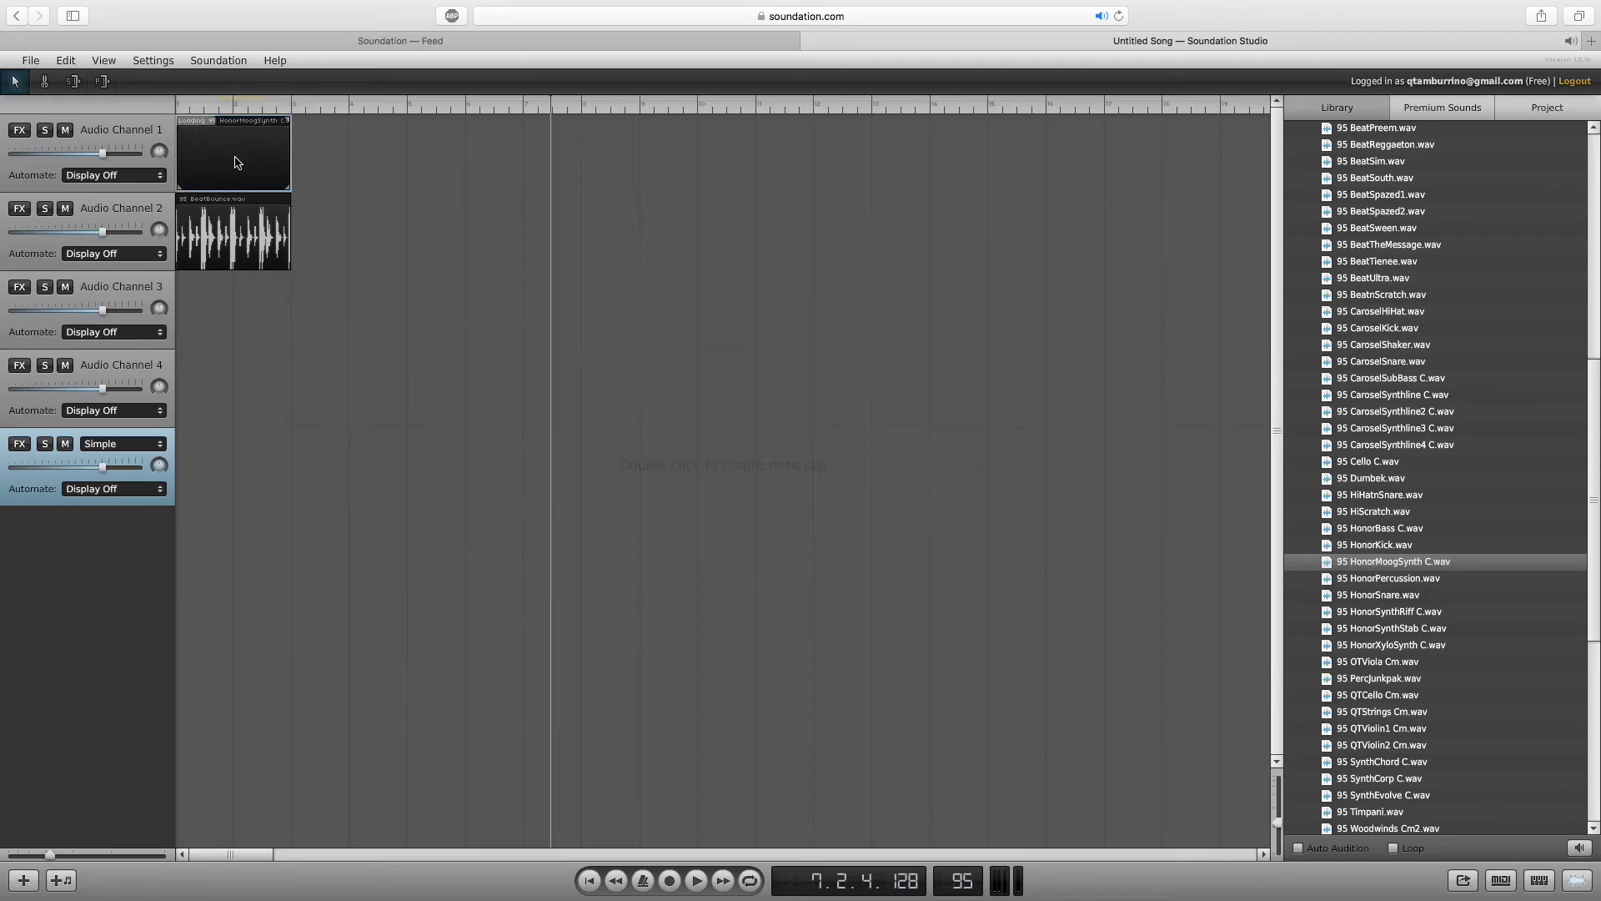
key("super+c")
key("super+v")
left_click_drag(584, 146, 322, 150)
Duplicate the BeatBounce clip directly after the original on Audio Channel 2 and return the playhead to the song's start.
left_click(262, 224)
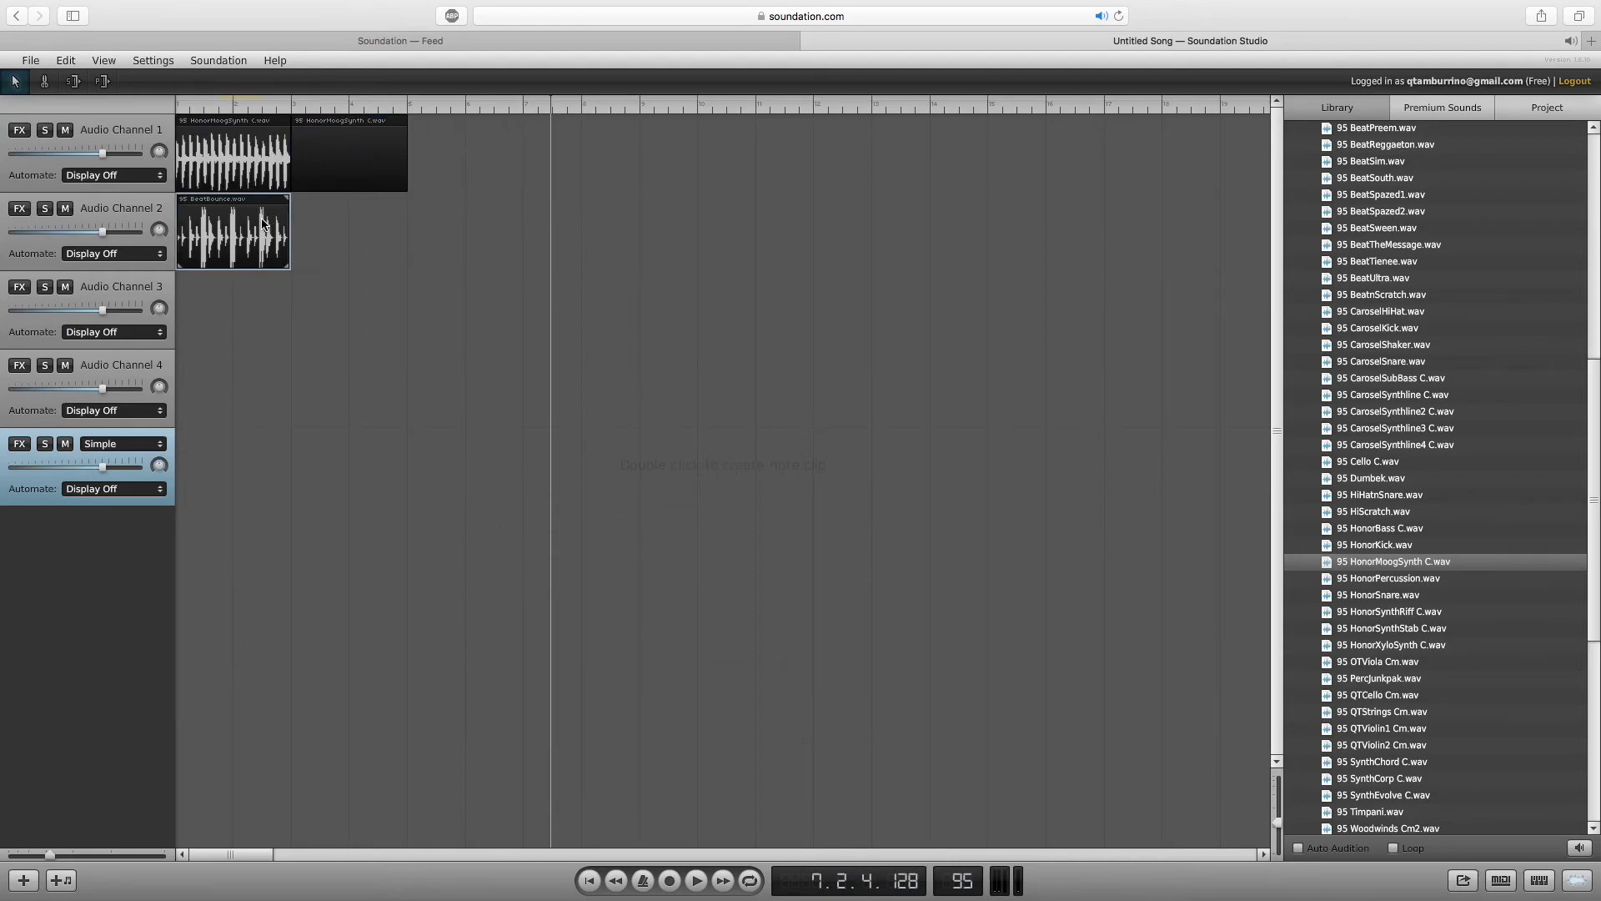
key("super+c")
key("super+v")
left_click_drag(558, 235, 326, 233)
left_click_drag(320, 105, 173, 109)
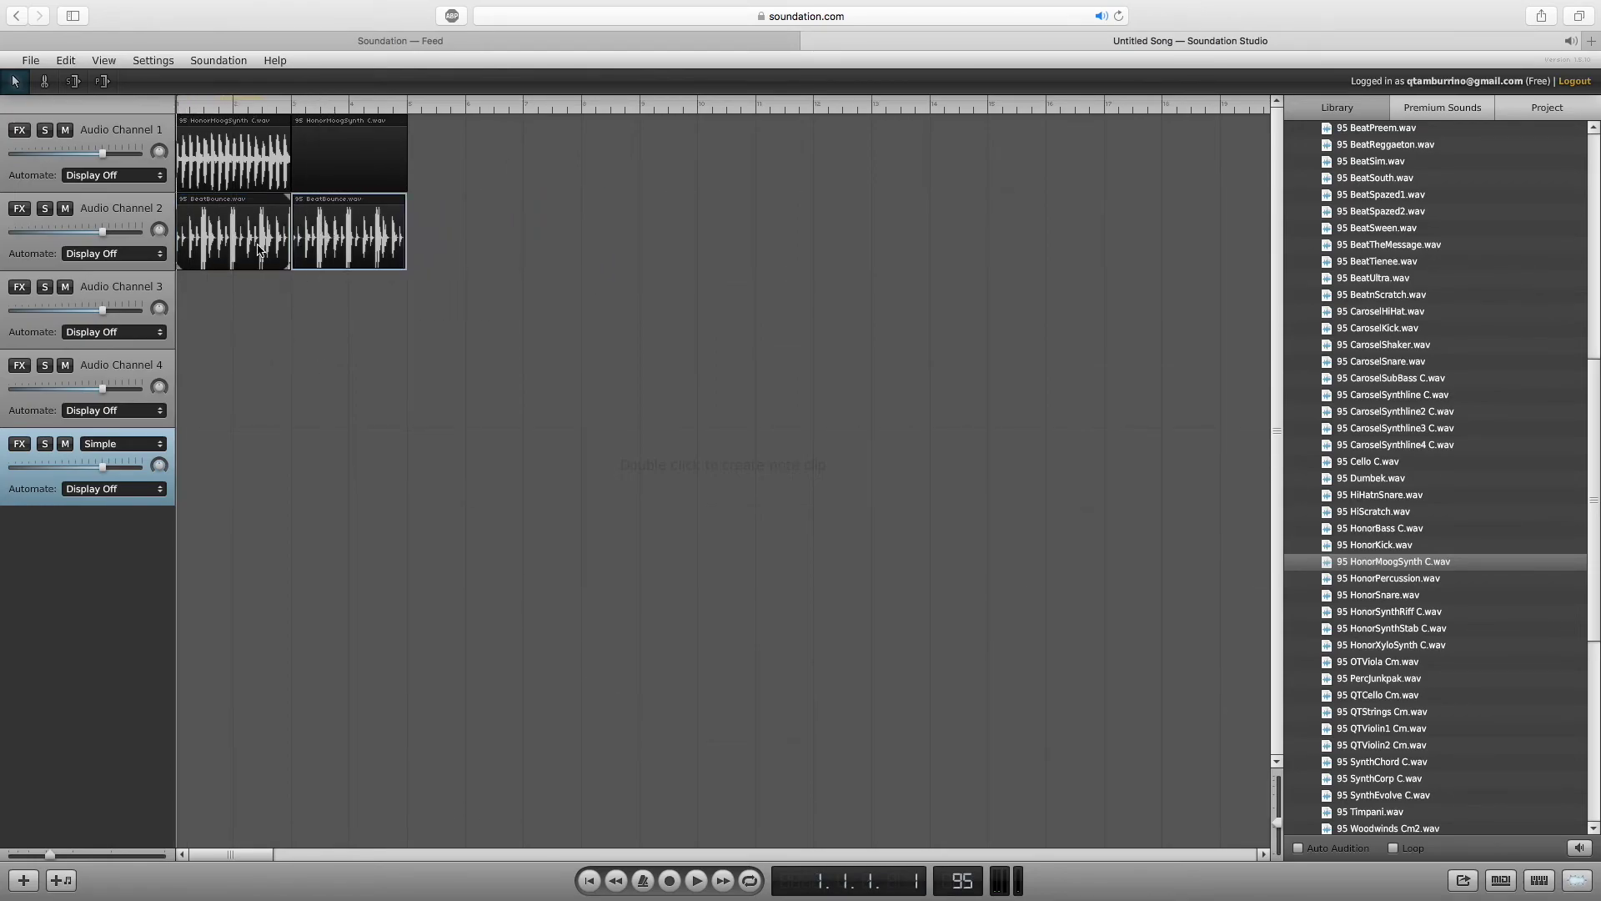
Move the BeatBounce clips to bars 3 and 6, and try the second synth clip at bar 6 before returning it to bar 3.
left_click_drag(336, 240, 510, 240)
left_click_drag(280, 236, 377, 236)
left_click(376, 170)
left_click_drag(372, 170, 554, 176)
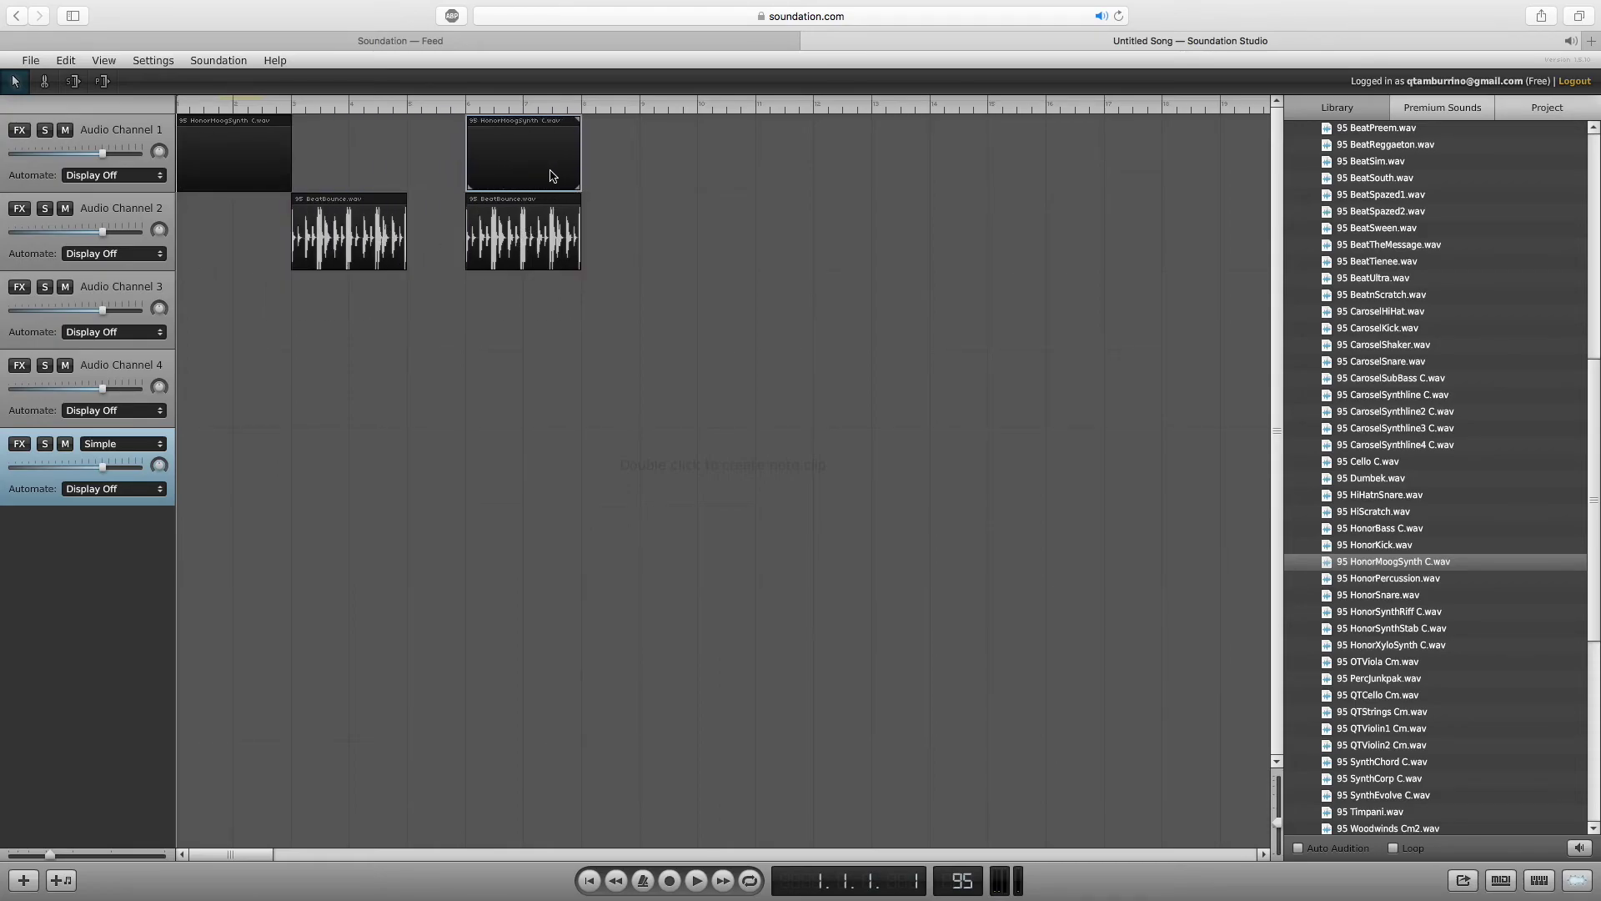
left_click(252, 170)
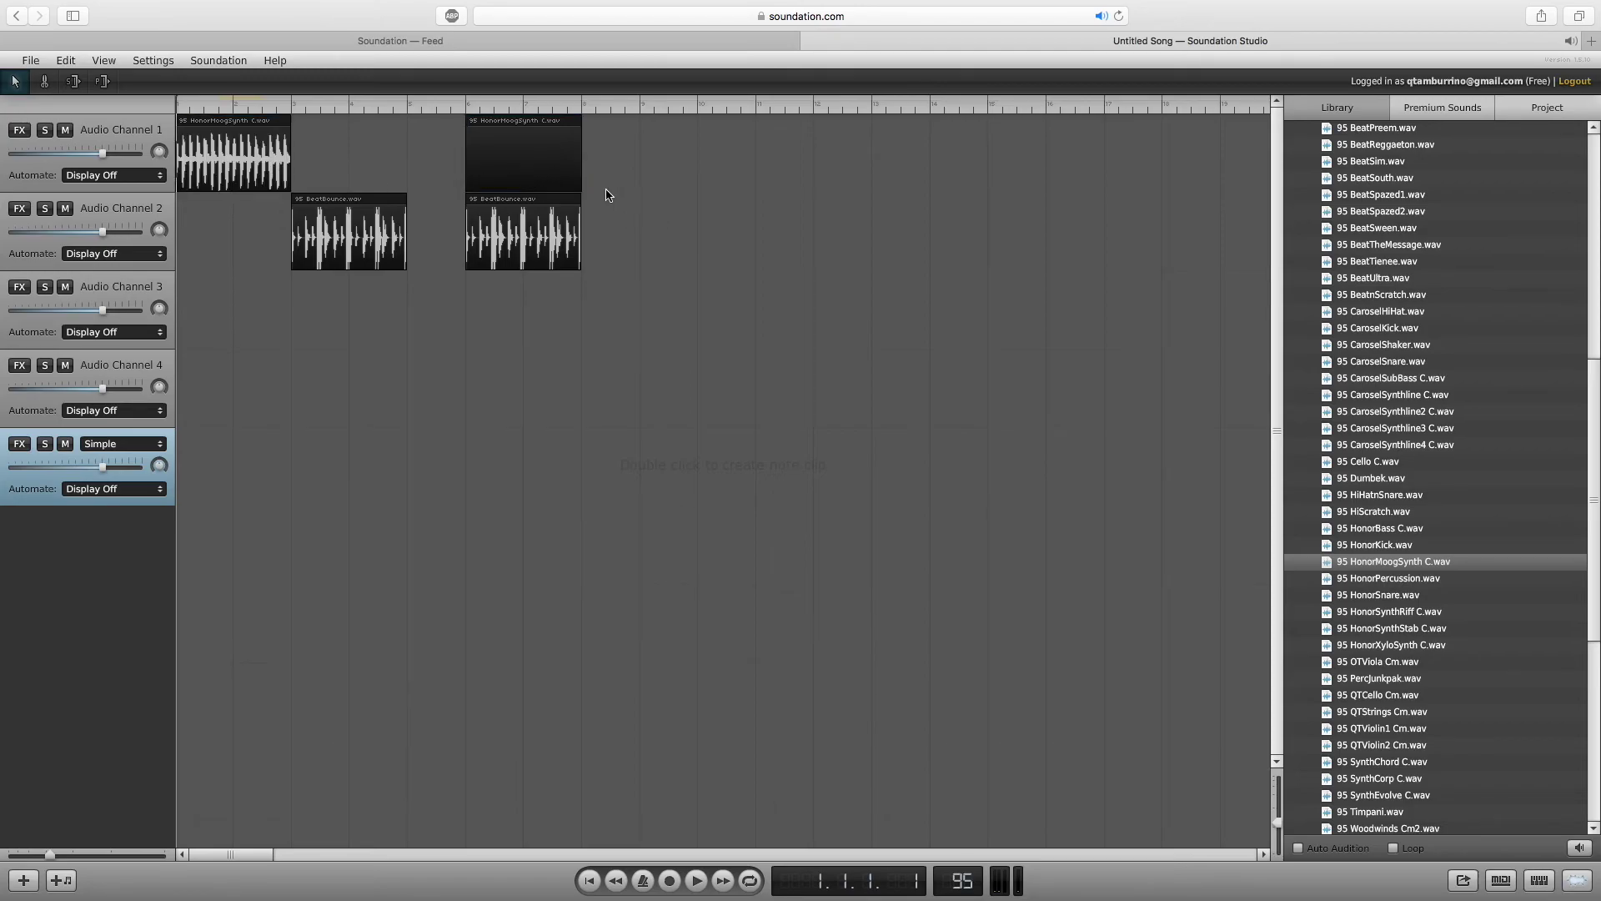
left_click_drag(497, 178, 388, 167)
Add a third HonorMoogSynth C clip at bar 5 and move the last BeatBounce clip directly beneath it.
left_click(264, 159)
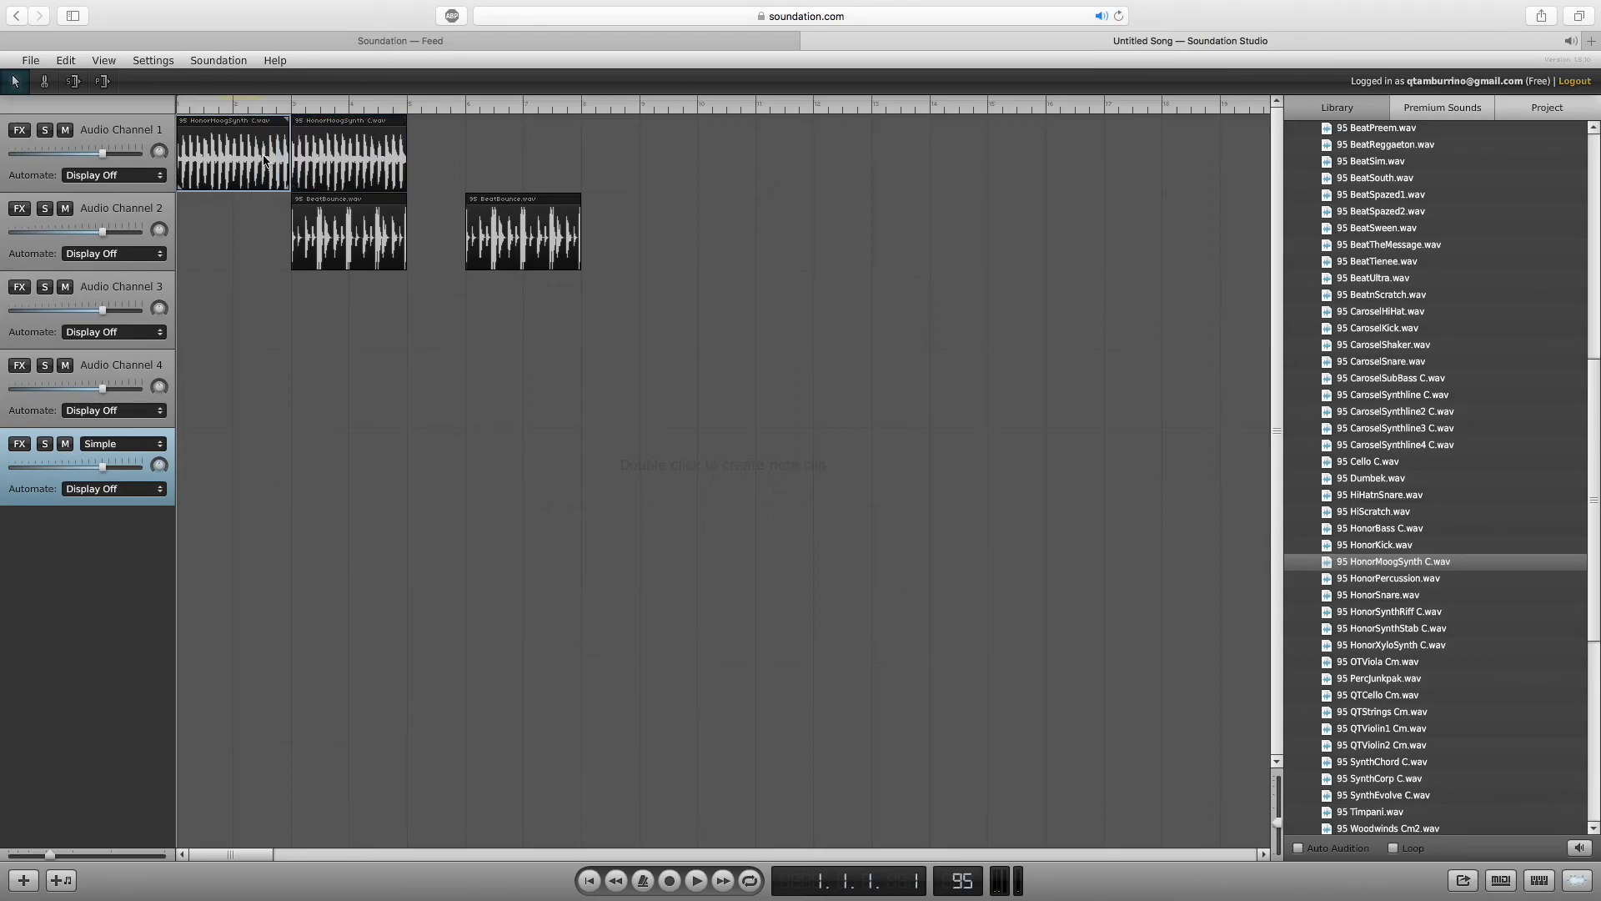
left_click_drag(265, 159, 498, 163)
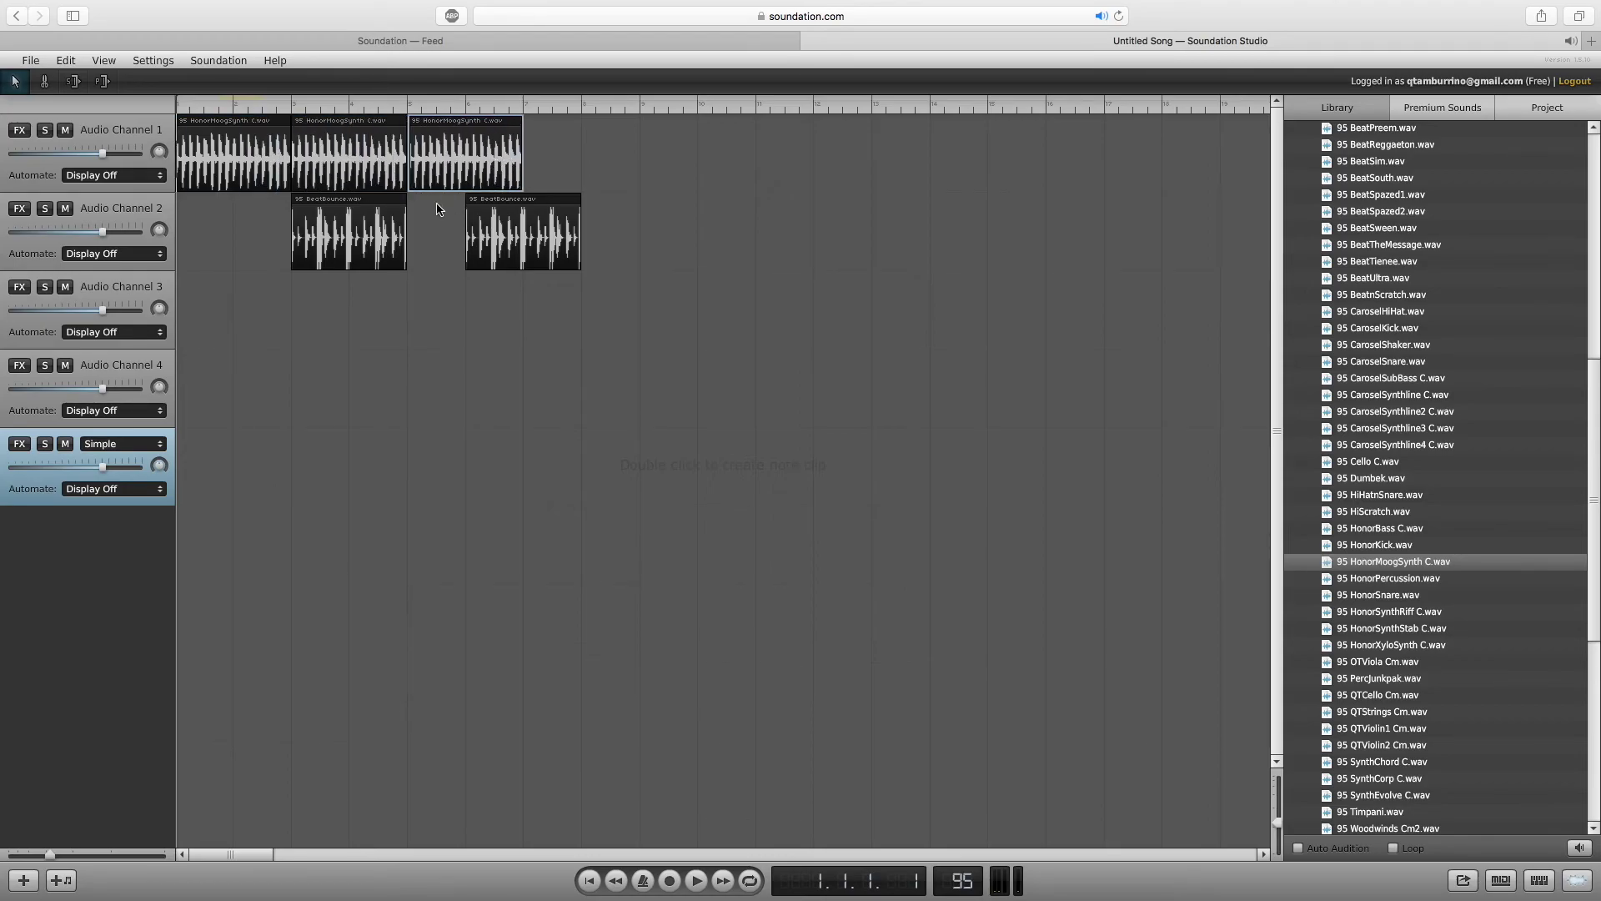
left_click_drag(524, 225, 468, 225)
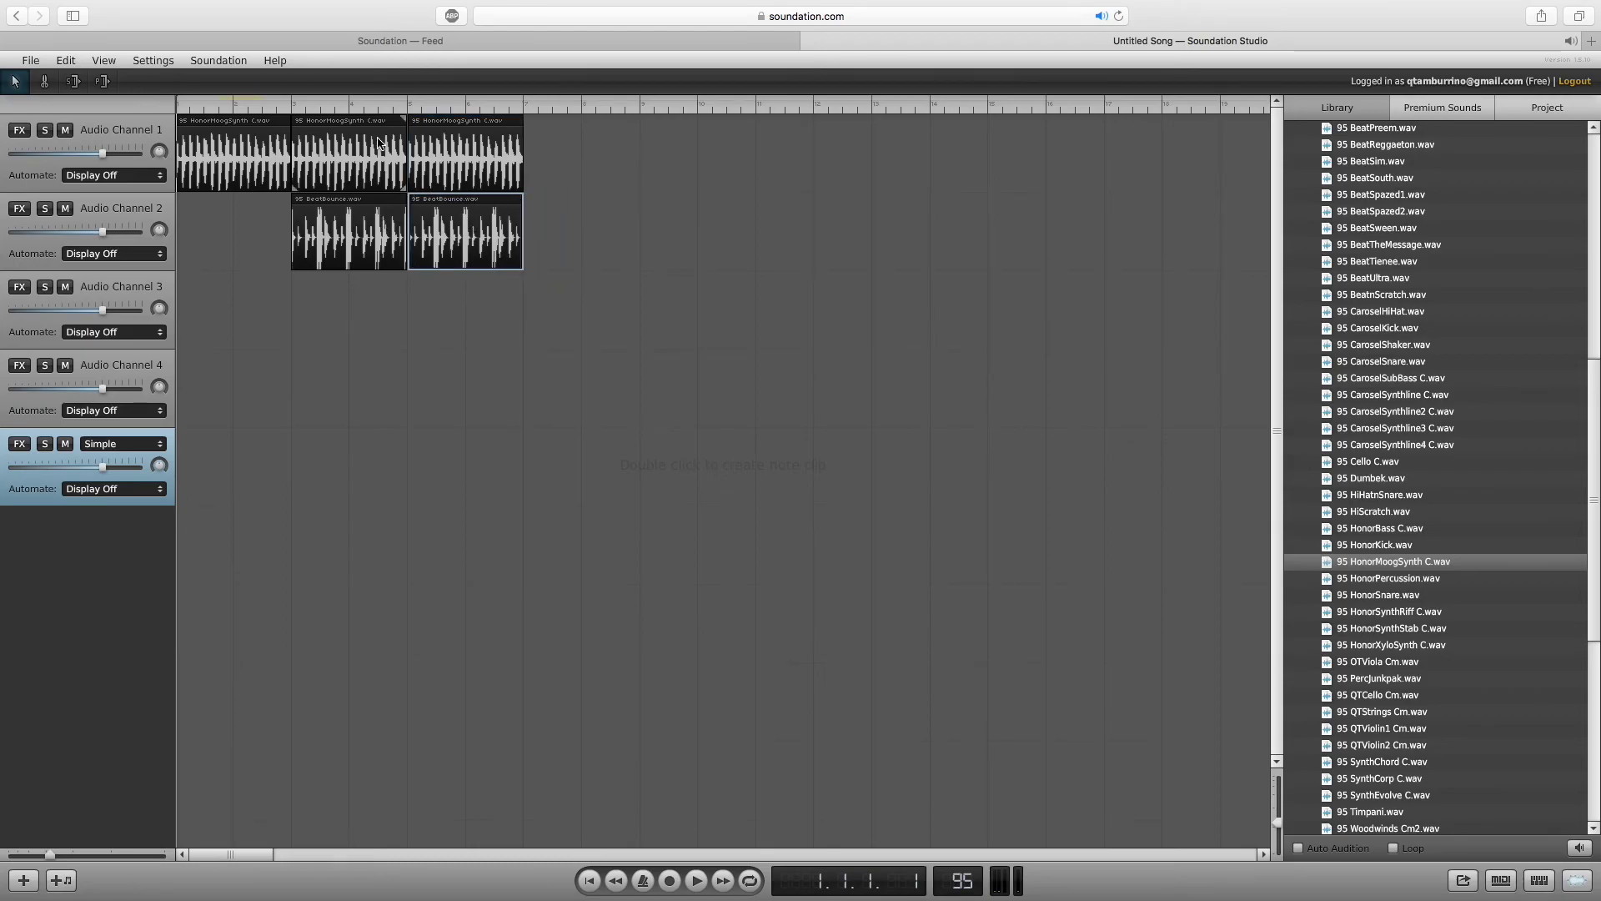
Play the new 95 BPM arrangement from the start.
left_click(695, 885)
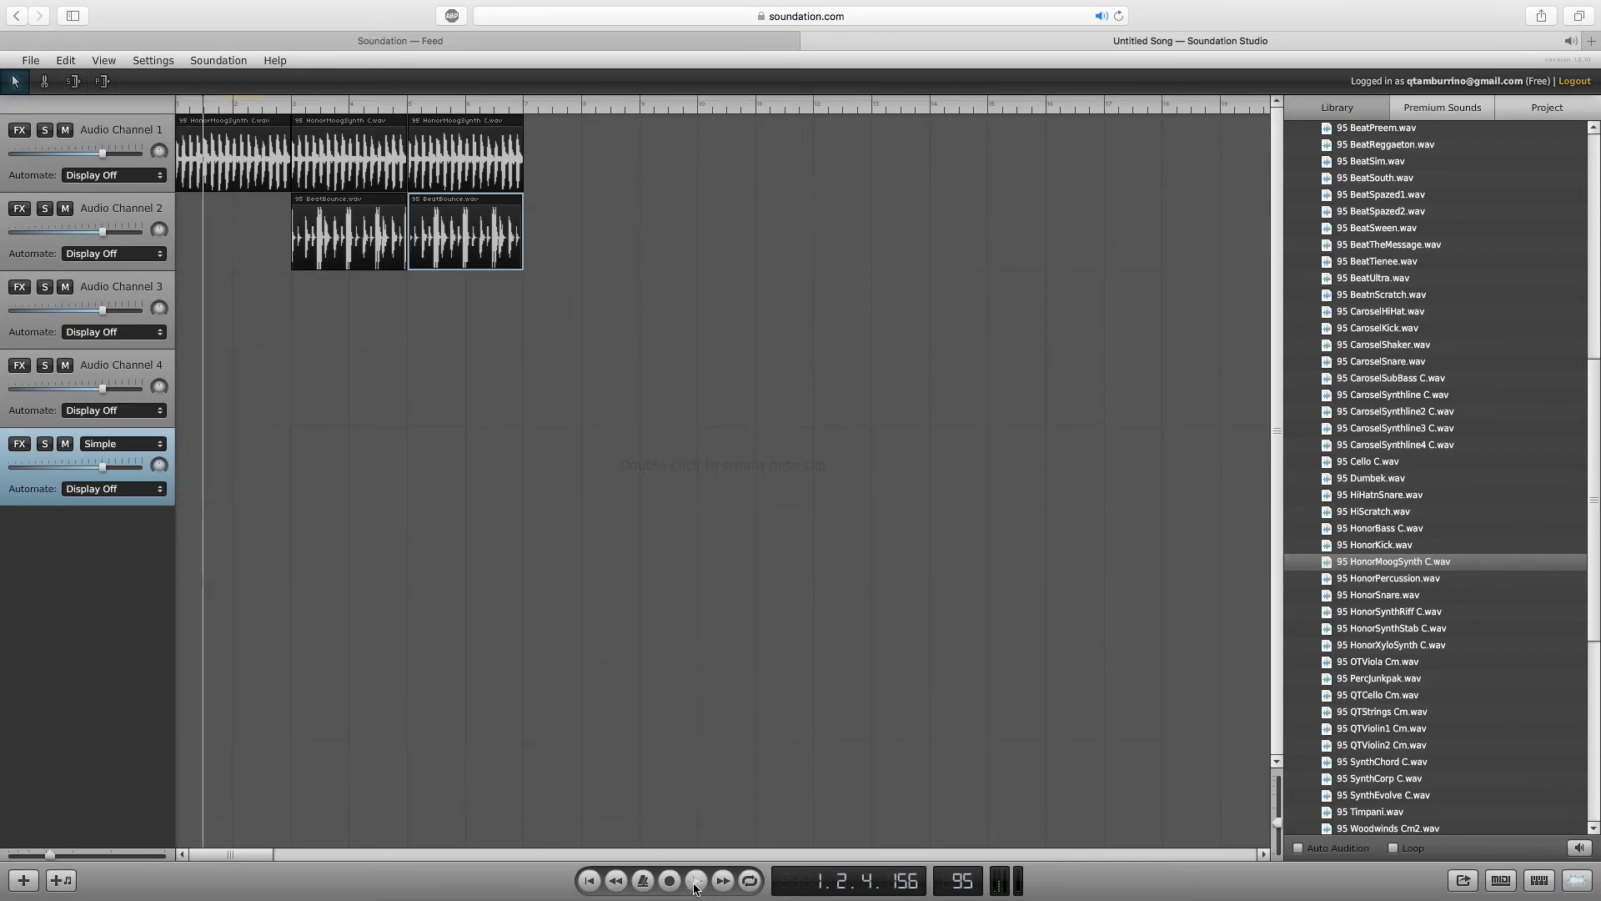
Deselect the BeatBounce clip, collapse Urban's 95 BPM folder and expand the Xtra Diverse folder in the sound library.
left_click(602, 688)
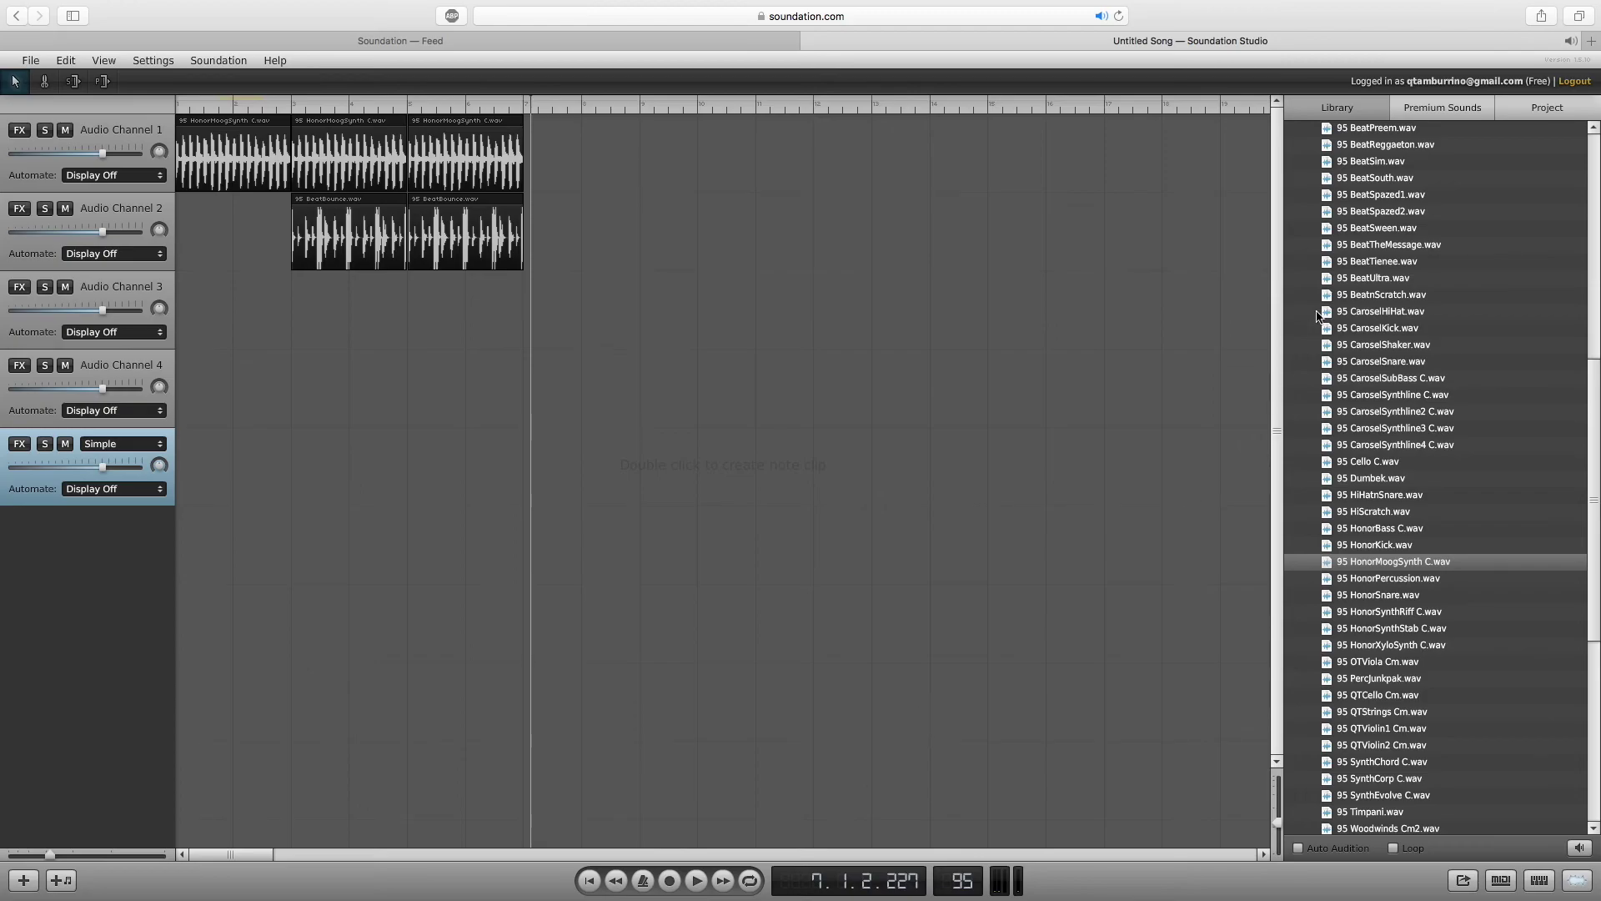
scroll(1590, 401, "up", 10)
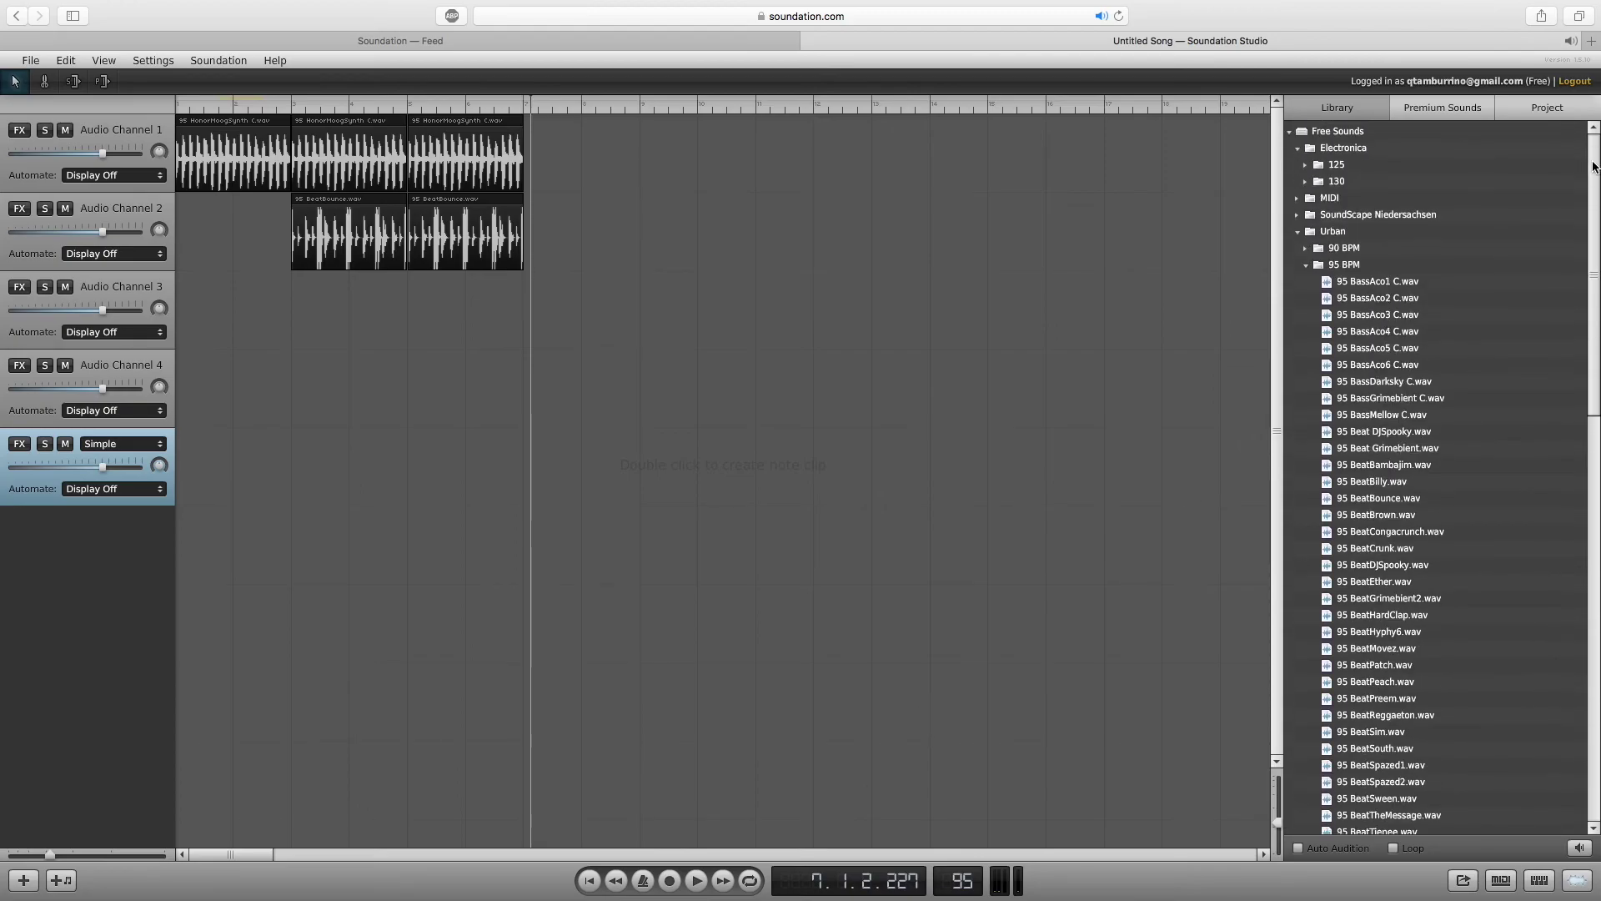
left_click(1307, 265)
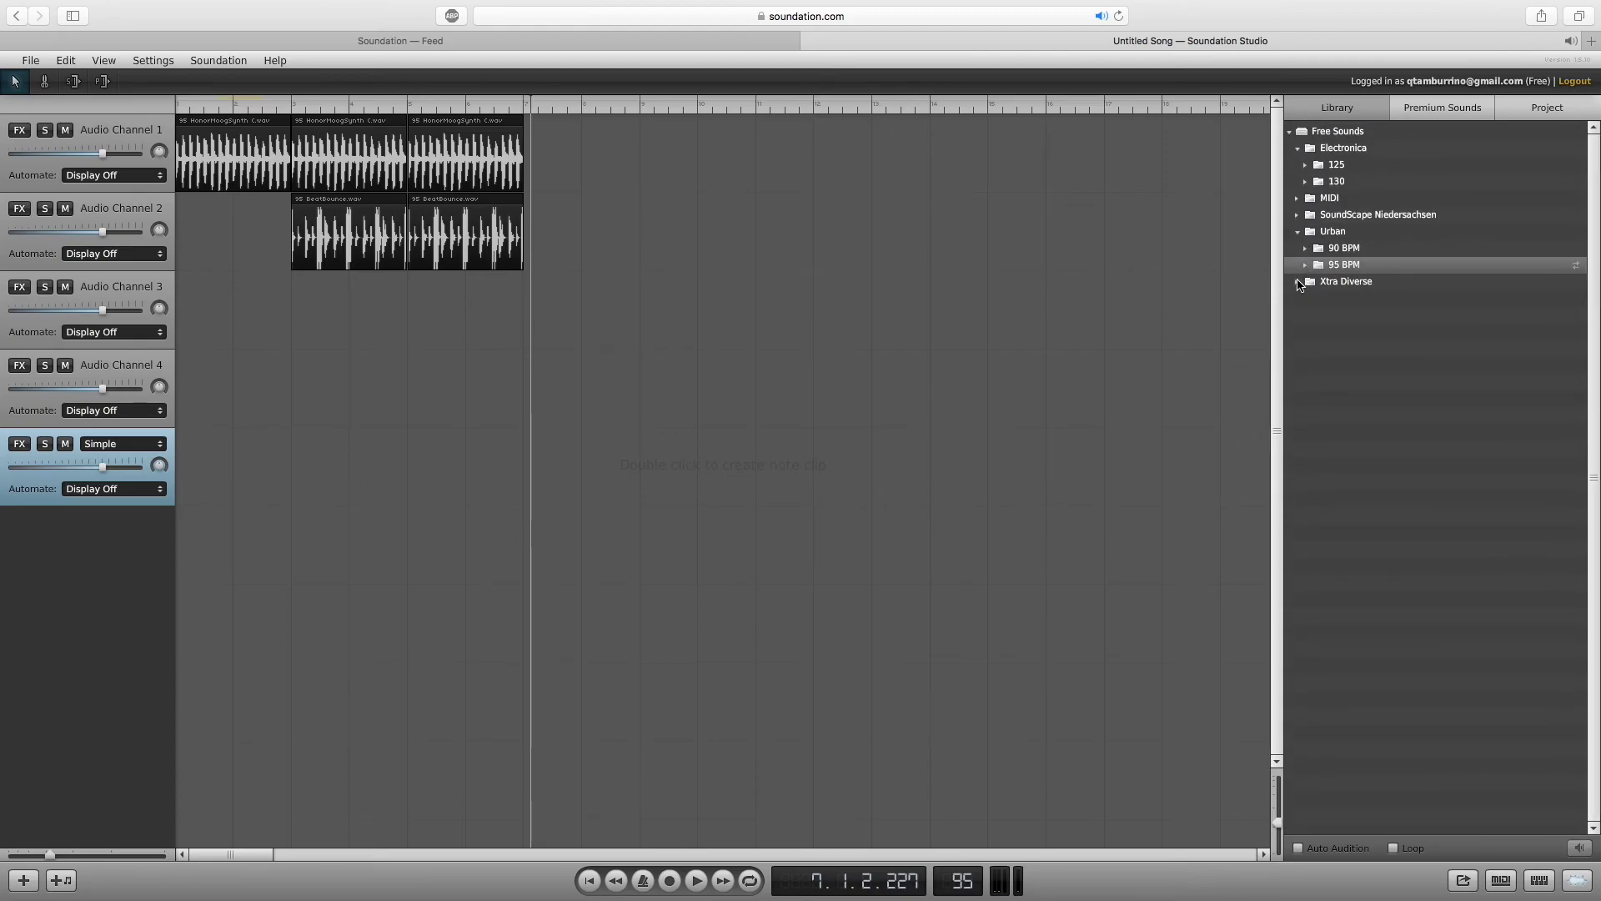
left_click(1298, 282)
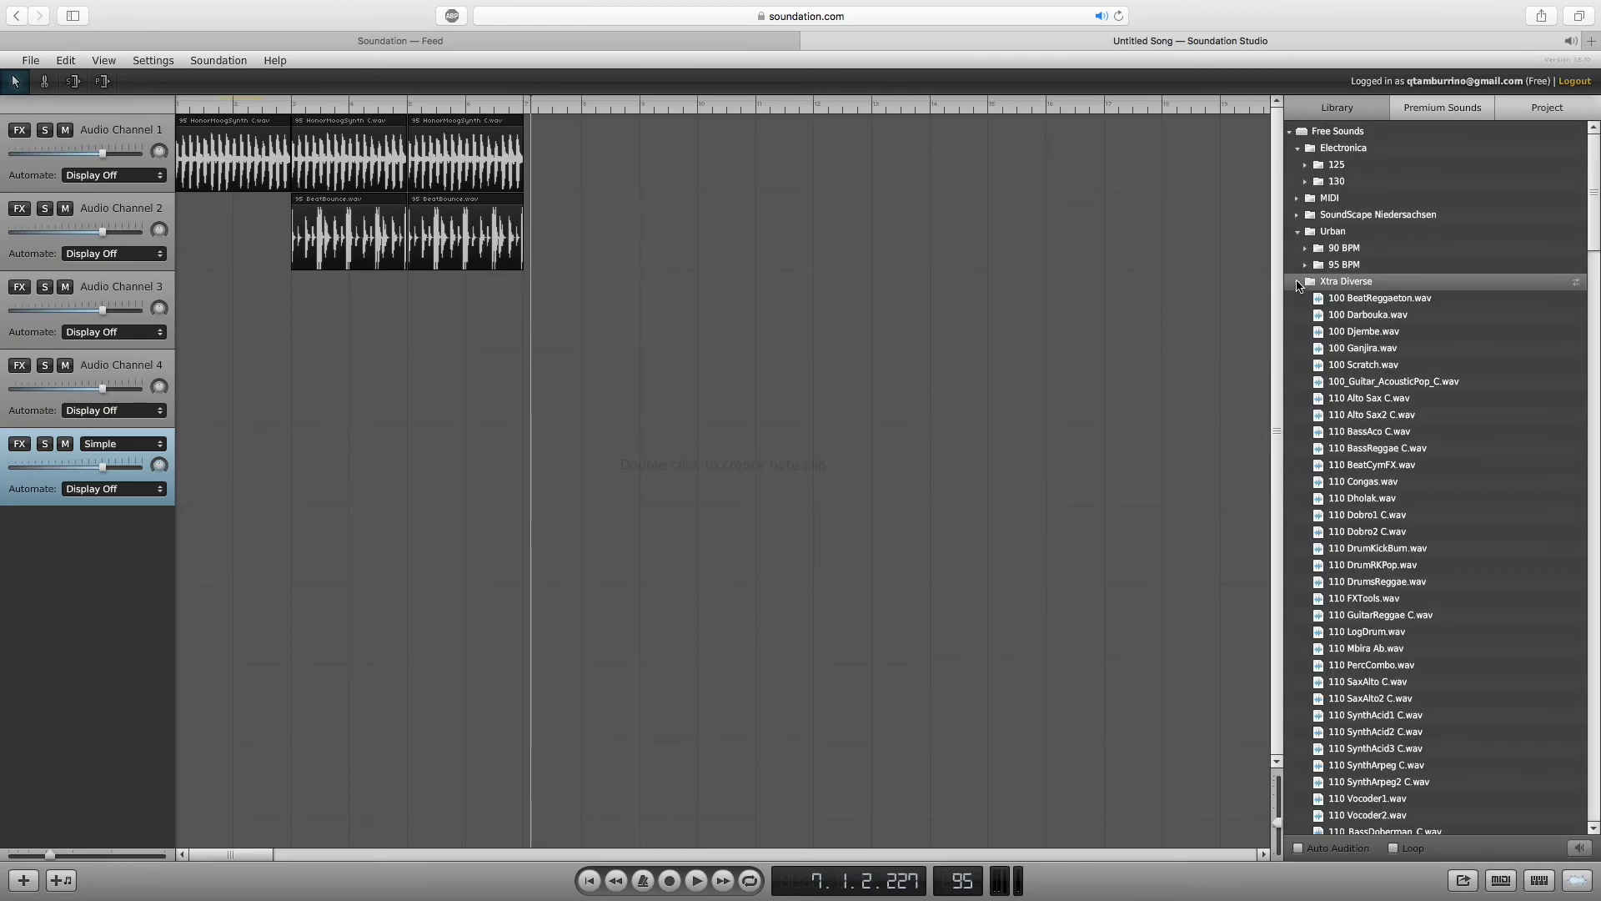
Browse the Xtra Diverse loops across the different tempos, selecting 110 Alto Sax2 C.wav, 110 BassAco C.wav and 130_Beat_Sambip.wav among them.
left_click(1364, 417)
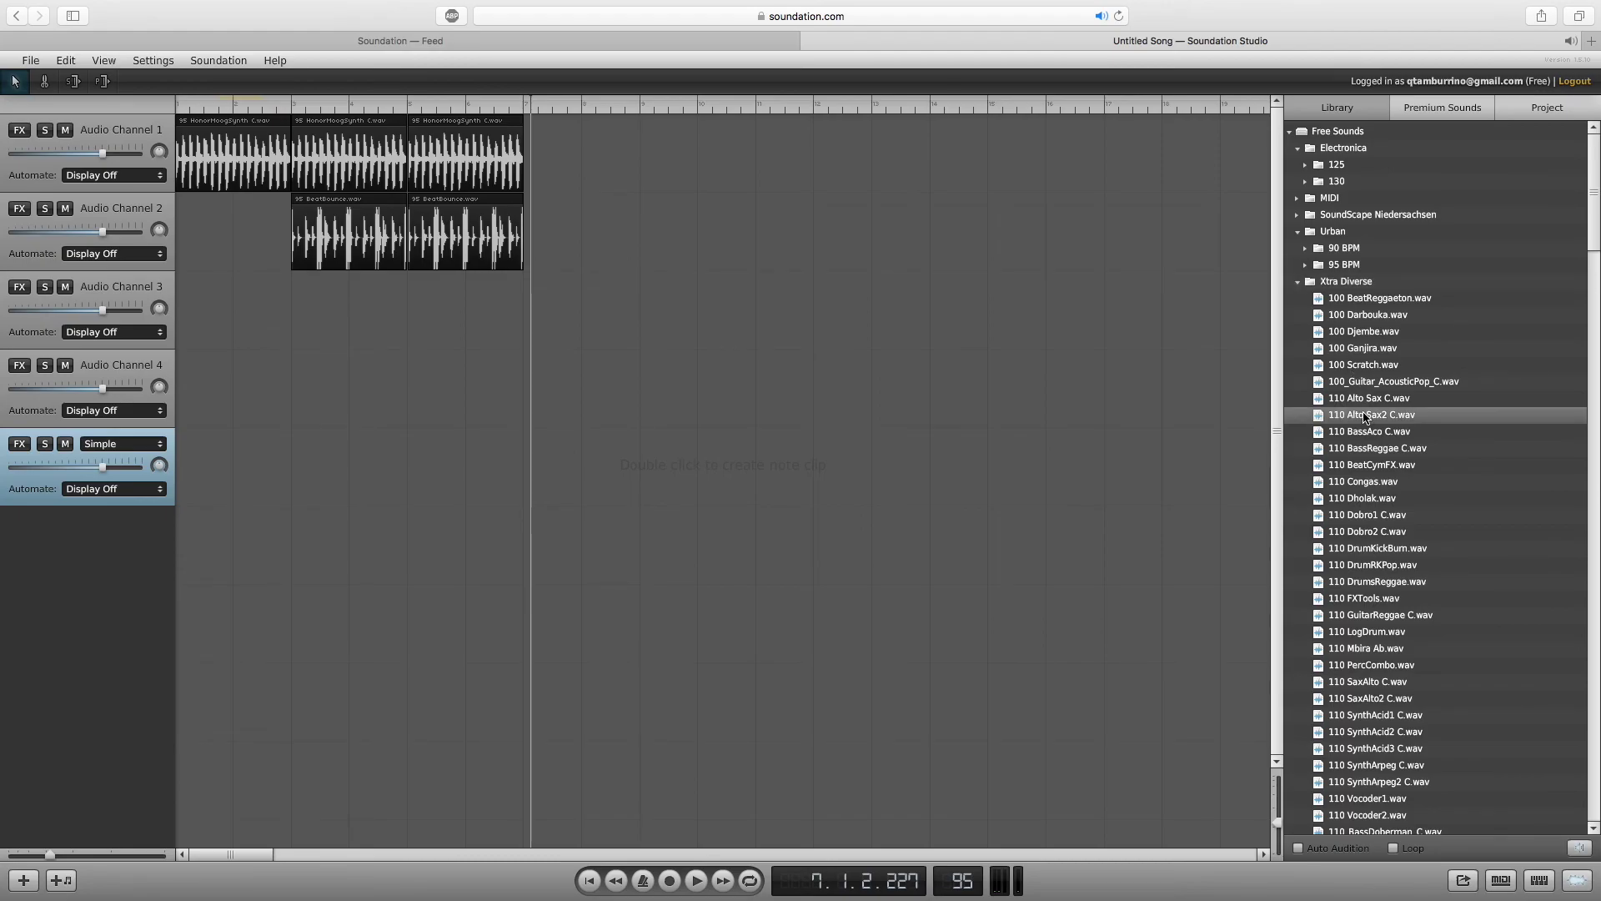
left_click(1364, 433)
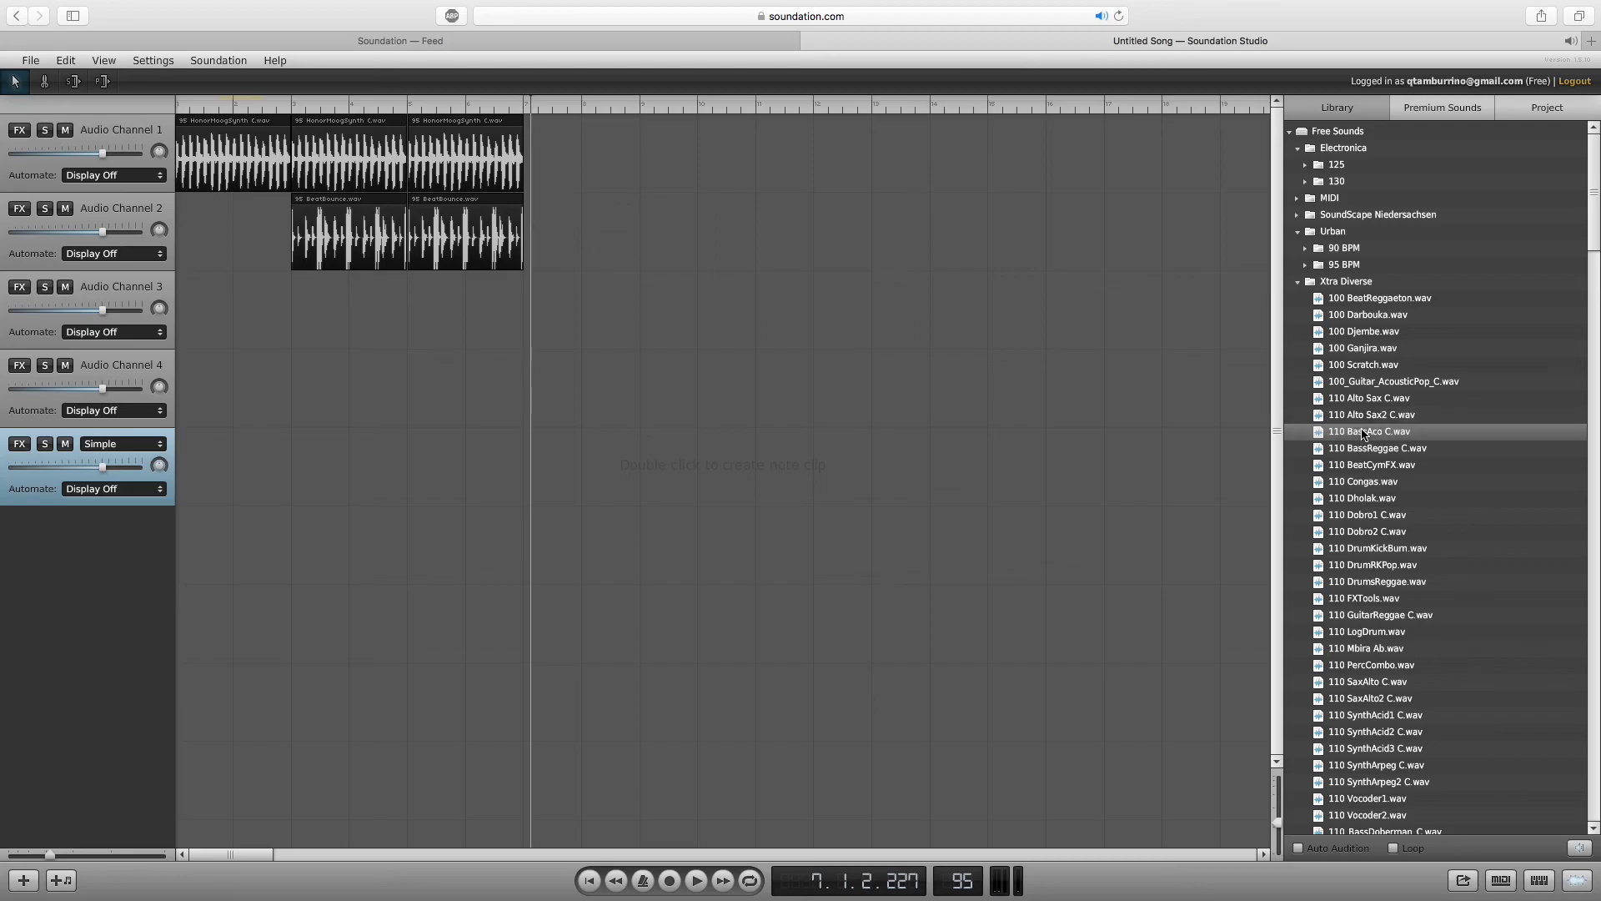
left_click_drag(1596, 256, 1594, 636)
left_click(1415, 429)
left_click(1368, 480)
left_click(1429, 506)
left_click(1398, 581)
left_click(1377, 617)
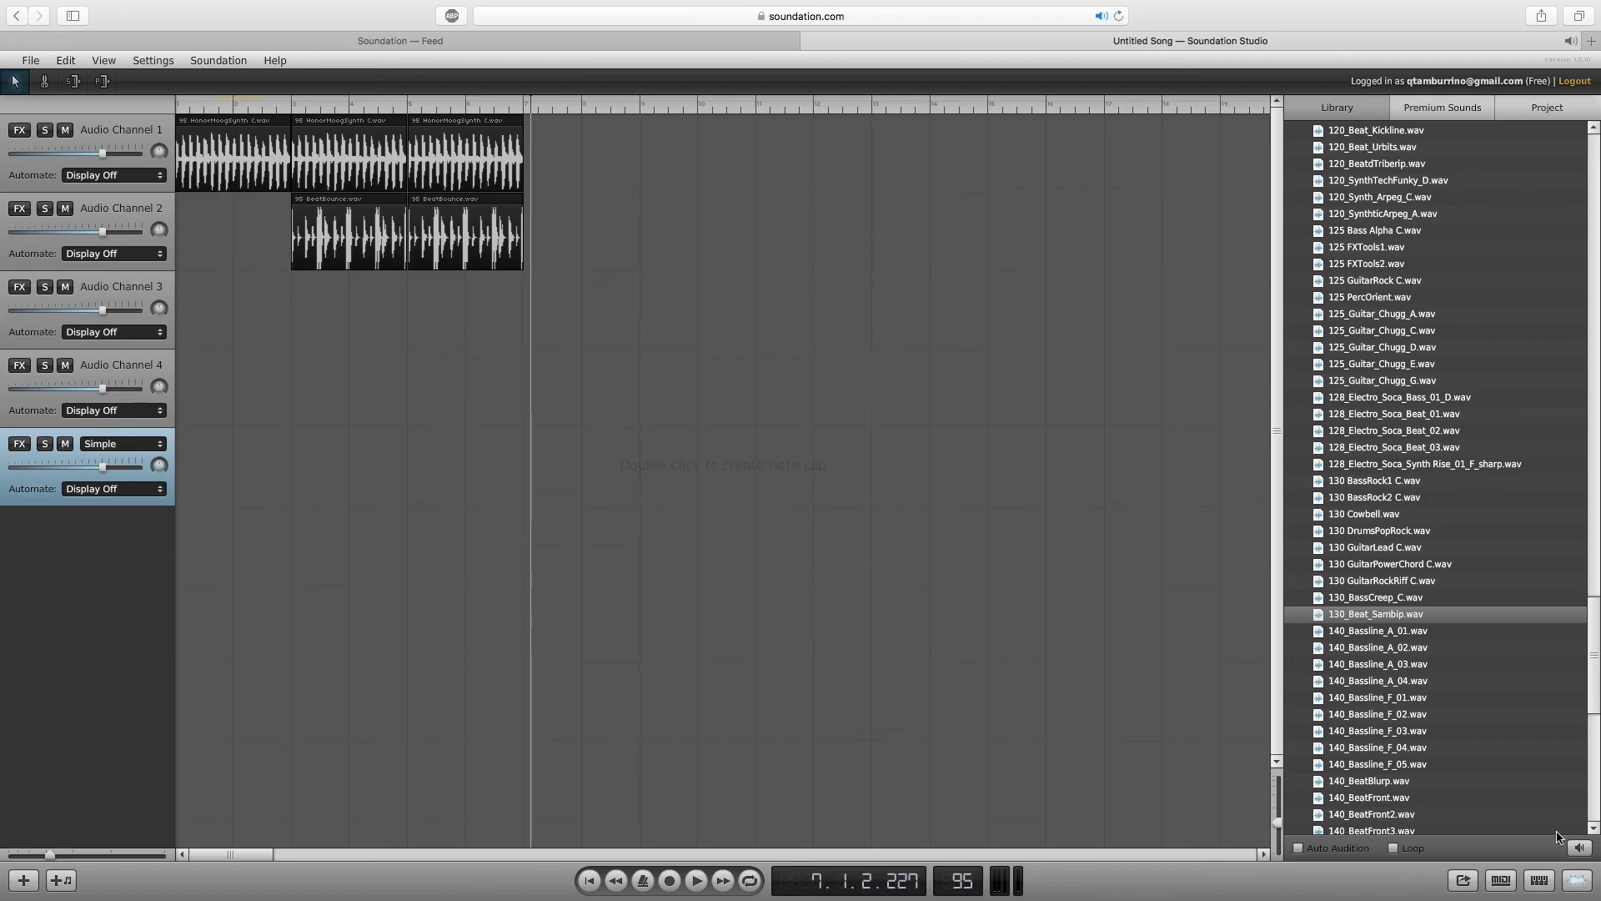
Delete all the HonorMoogSynth and BeatBounce clips from Audio Channels 1 and 2 and return the playhead to the song's start.
left_click_drag(521, 347, 207, 144)
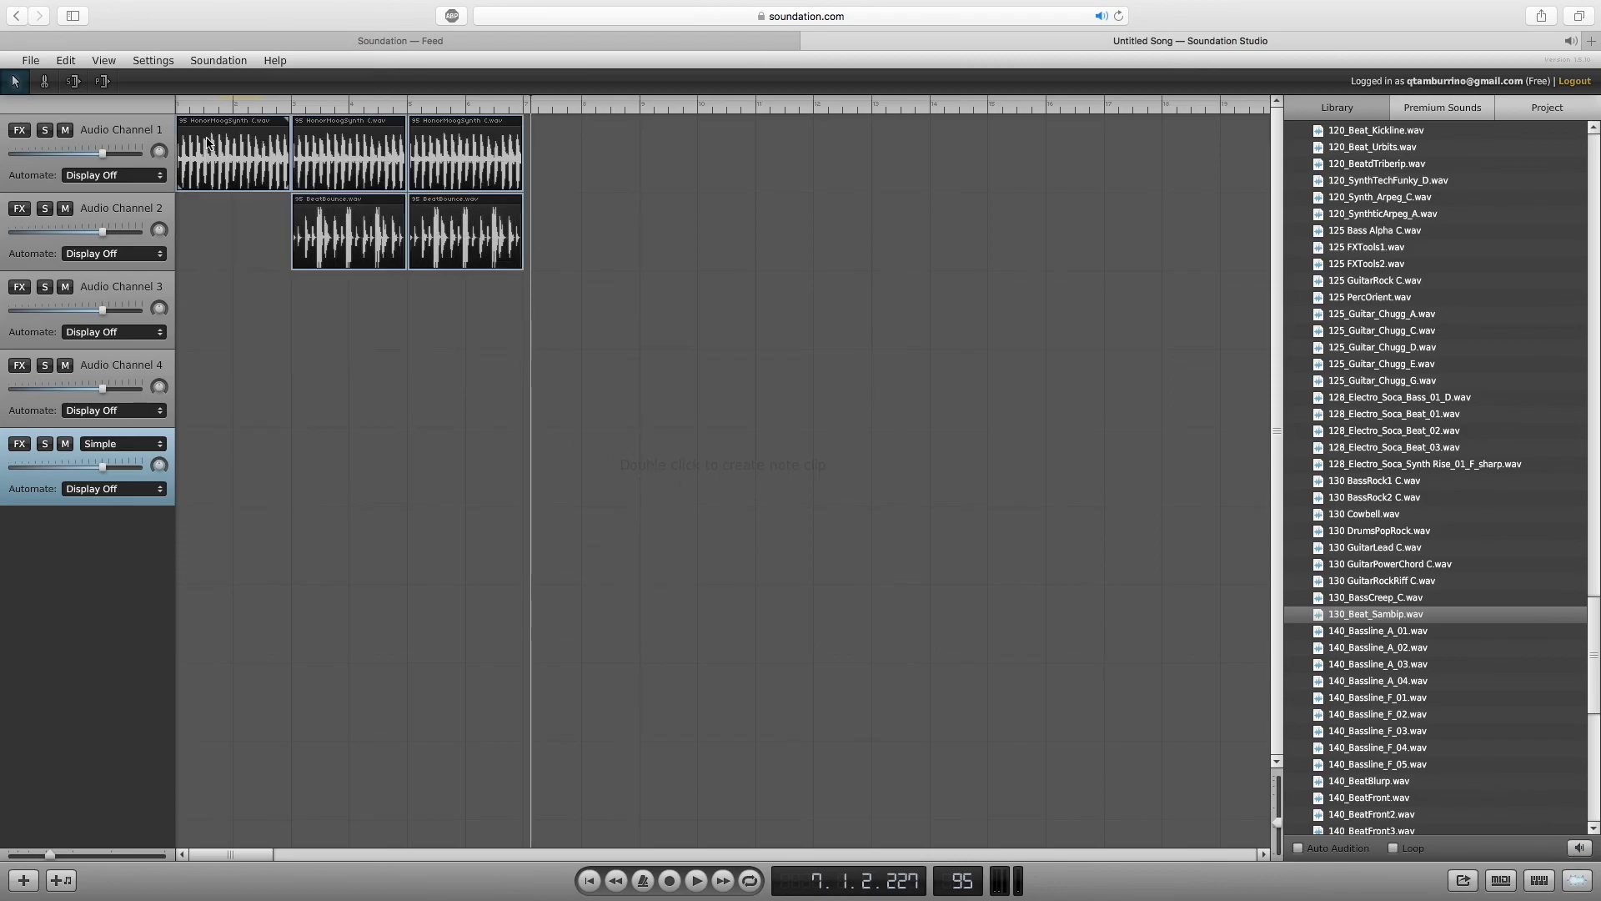
key("Delete")
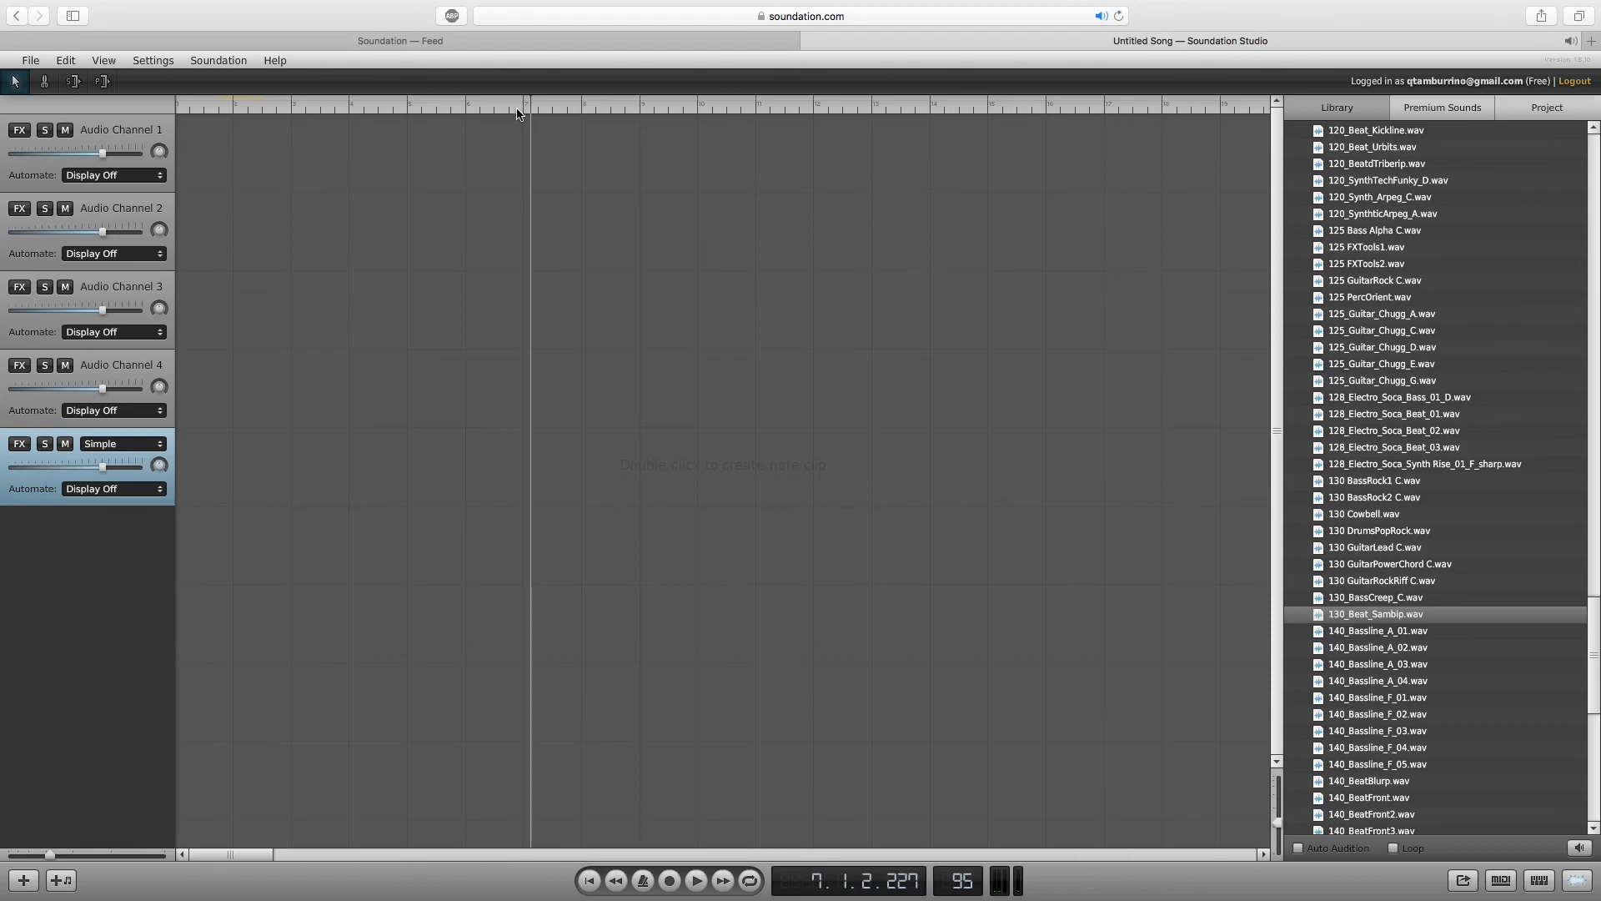
left_click_drag(530, 108, 237, 98)
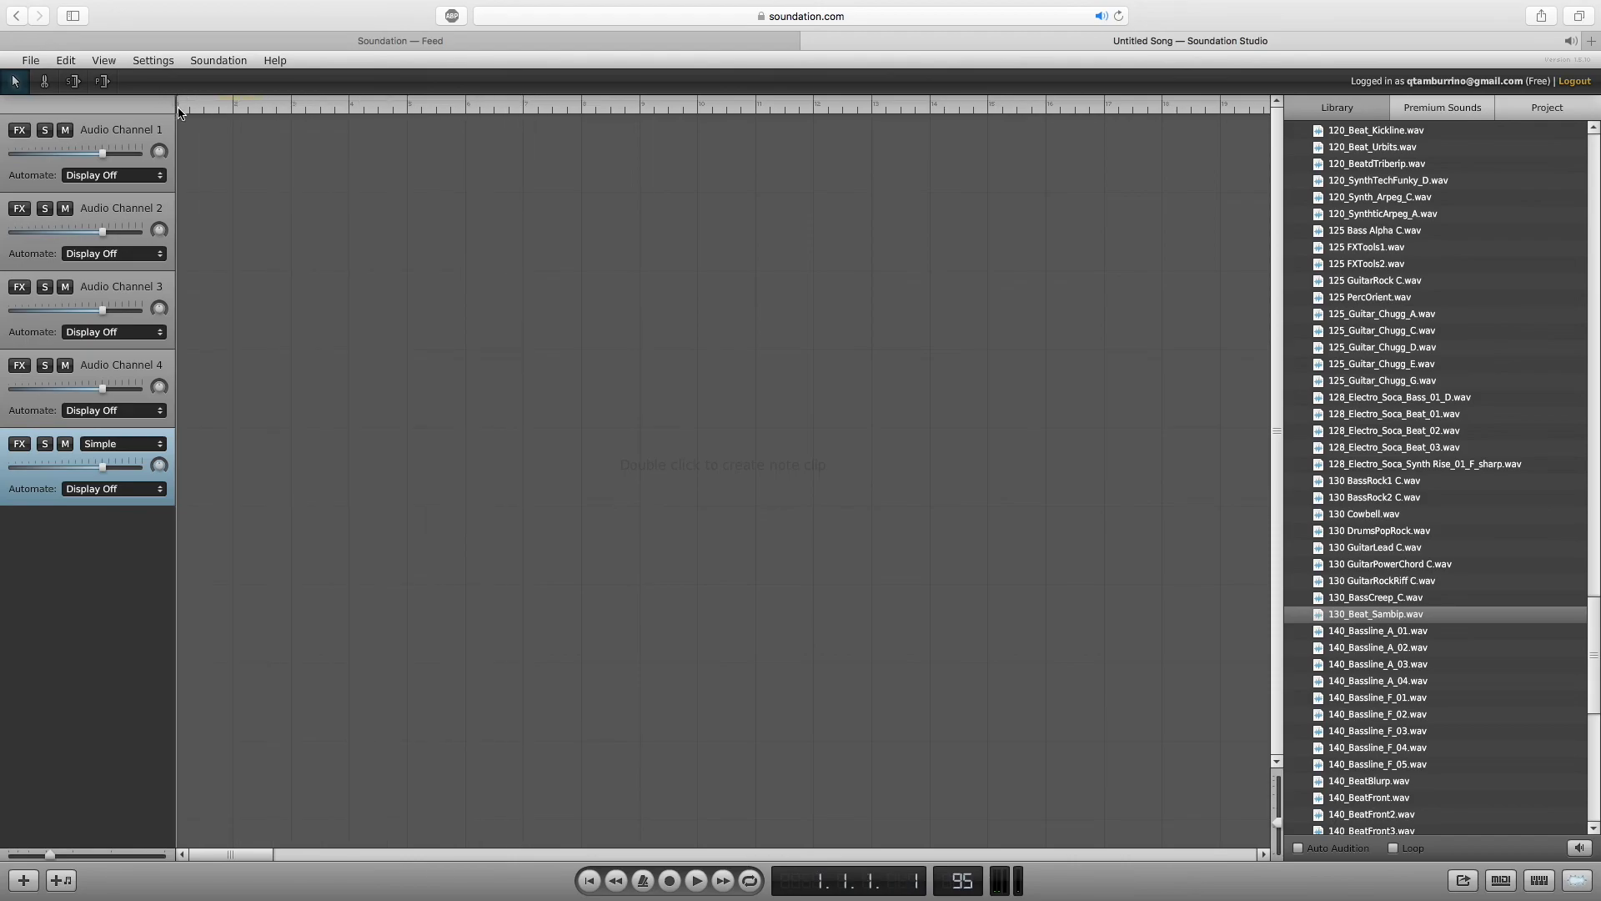